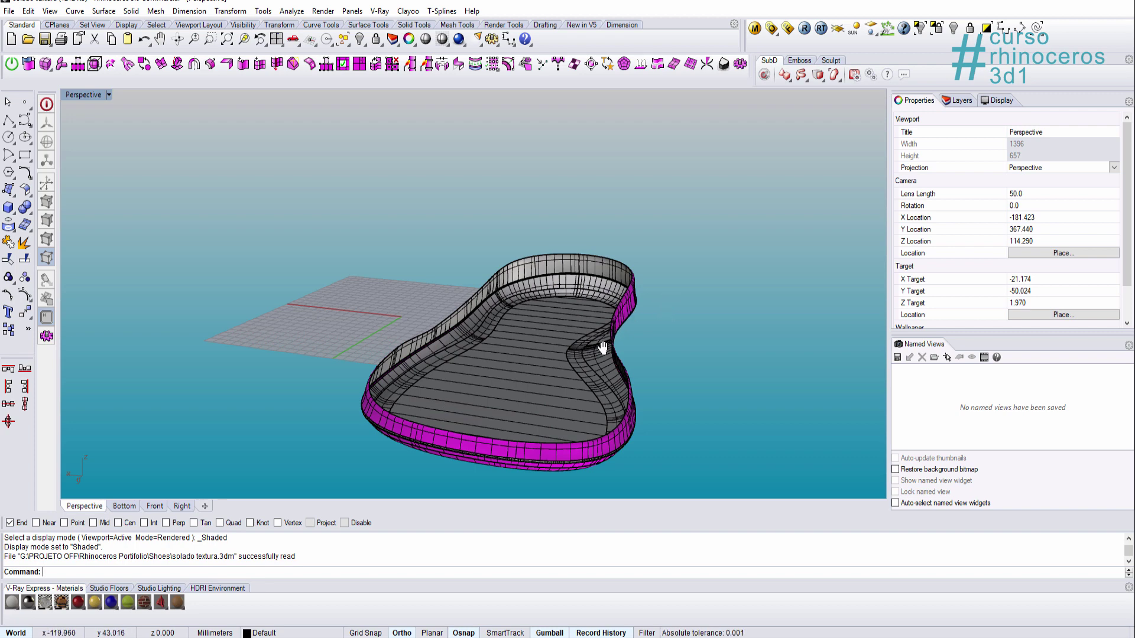
- Examine the shoe sole model from several angles, covering its inside, side walls and underside
{"action": "right_click_drag", "start_coordinate": [599, 348], "coordinate": [484, 293]}
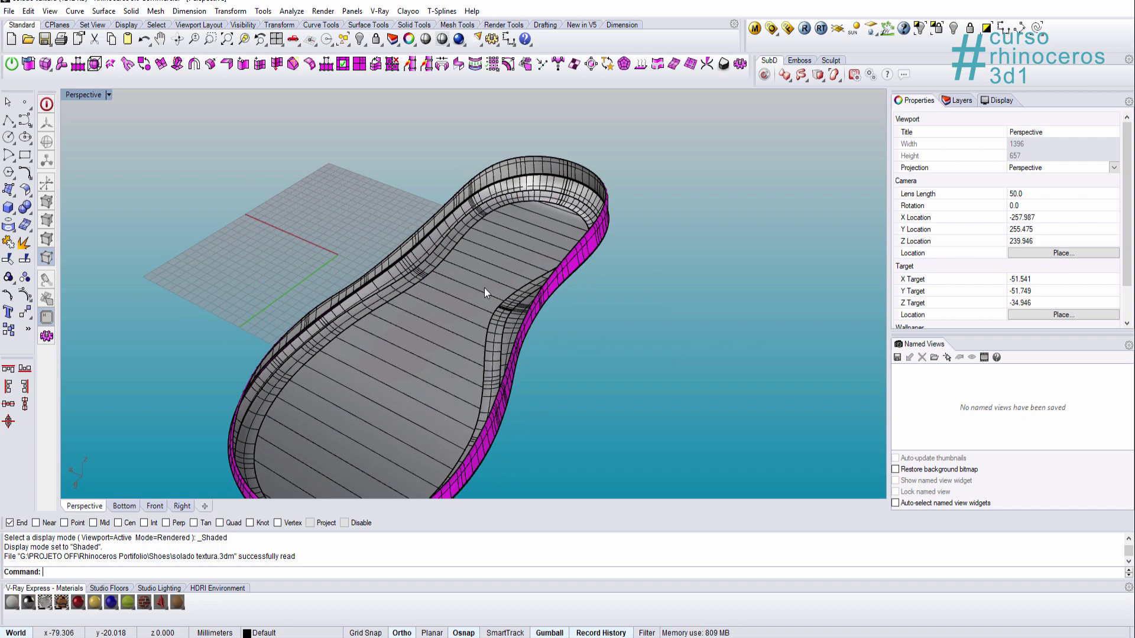
{"action": "scroll", "coordinate": [484, 289], "scroll_direction": "up", "scroll_amount": 5}
{"action": "scroll", "coordinate": [485, 288], "scroll_direction": "down", "scroll_amount": 5}
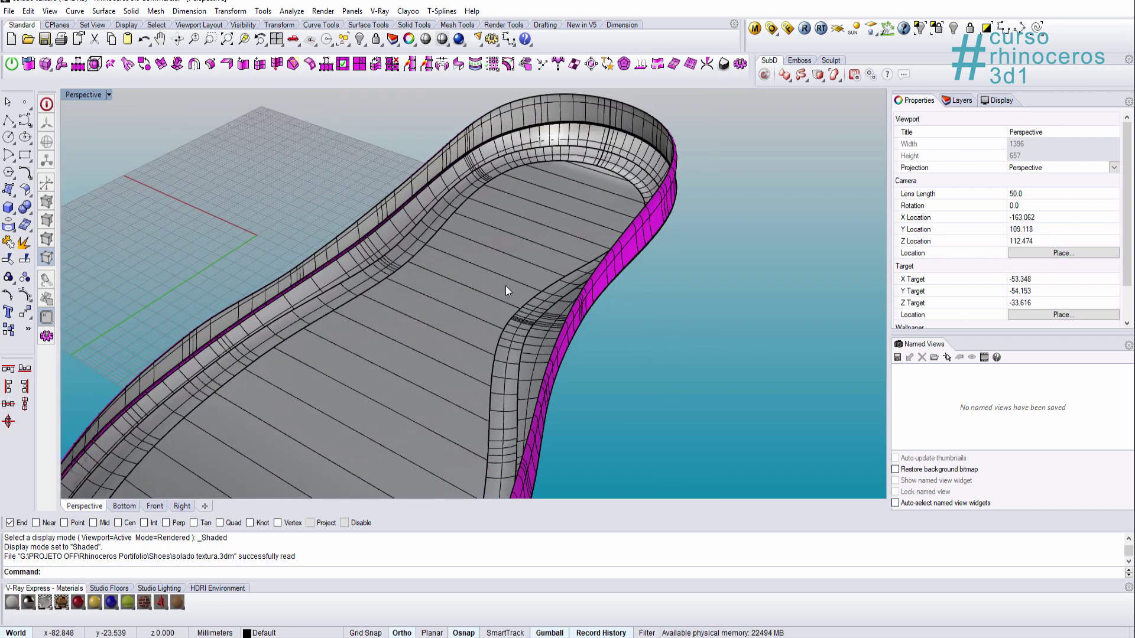
{"action": "right_click_drag", "start_coordinate": [527, 290], "coordinate": [601, 291]}
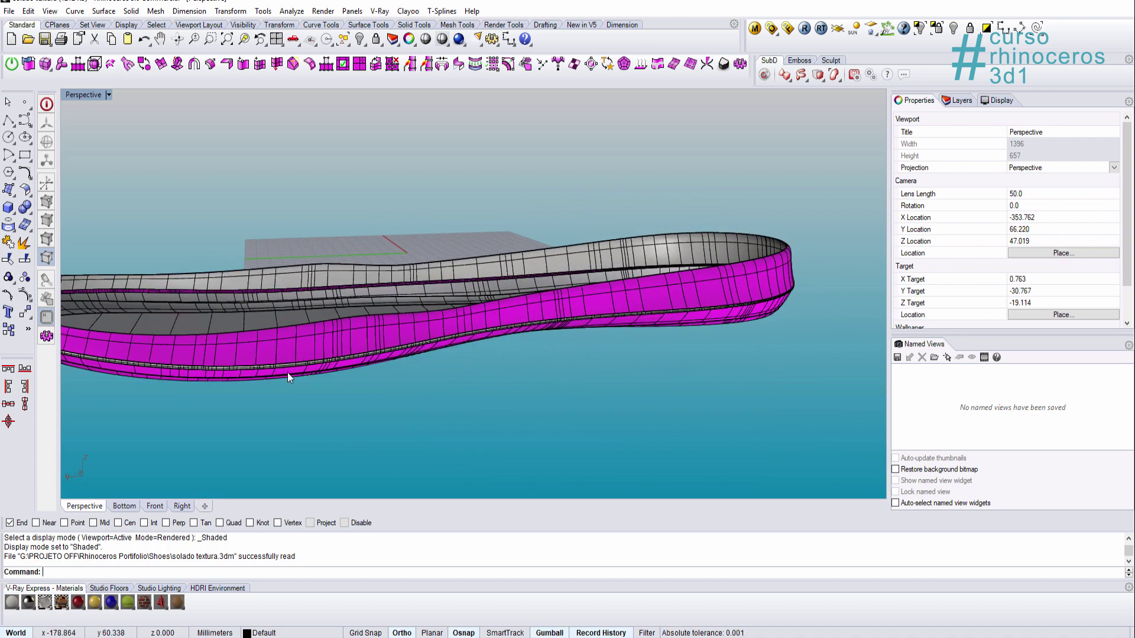
{"action": "right_click_drag", "start_coordinate": [433, 375], "coordinate": [547, 322]}
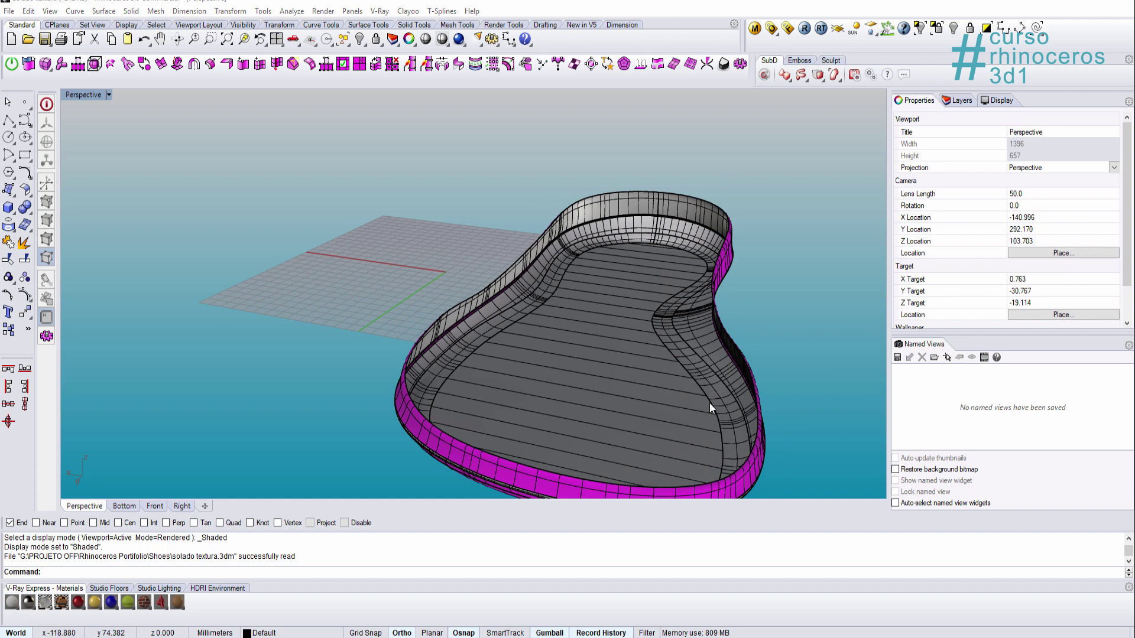
{"action": "right_click_drag", "start_coordinate": [746, 382], "coordinate": [551, 372], "text": "shift"}
{"action": "scroll", "coordinate": [519, 303], "scroll_direction": "up", "scroll_amount": 5}
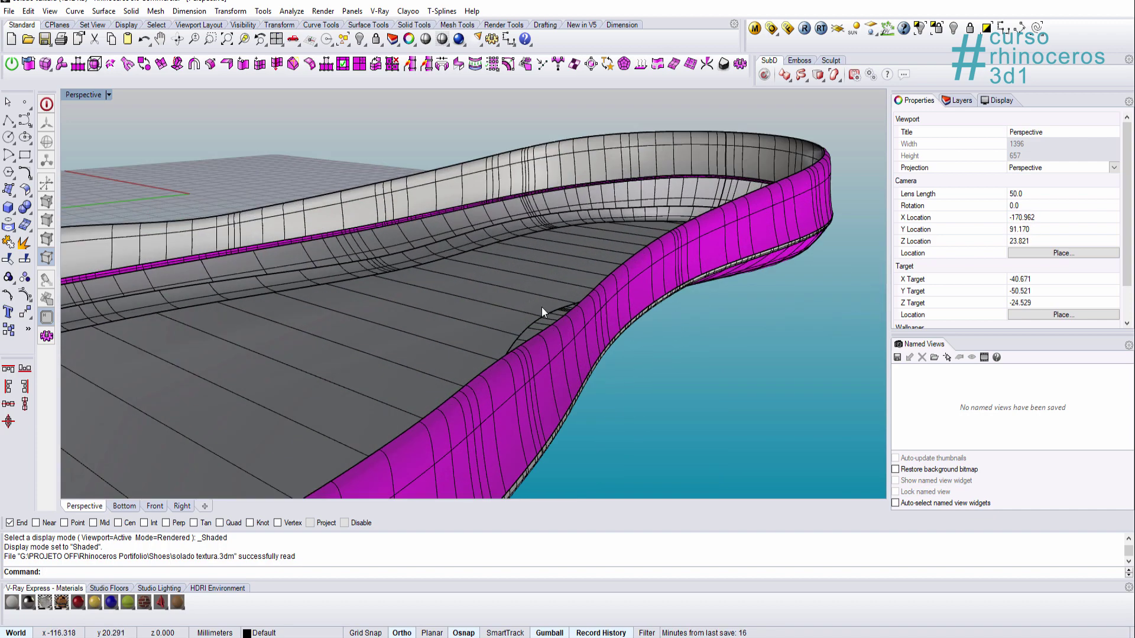
{"action": "right_click_drag", "start_coordinate": [540, 303], "coordinate": [530, 361]}
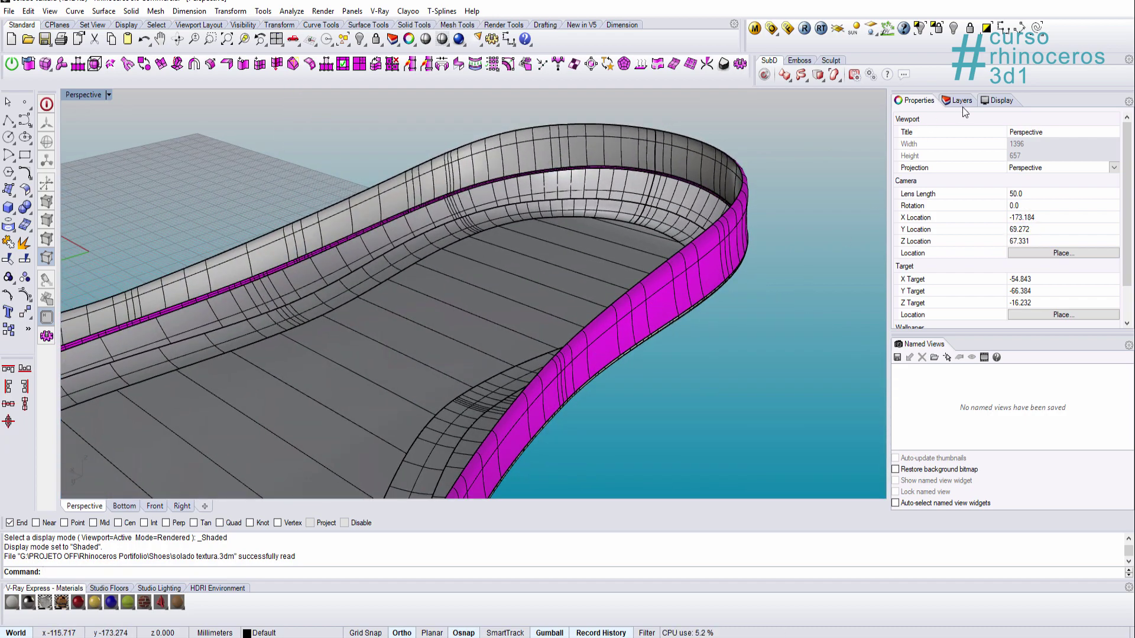
- Review the backface settings of the Shaded display mode without changing them
{"action": "left_click", "coordinate": [1002, 99]}
{"action": "left_click_drag", "start_coordinate": [1126, 142], "coordinate": [1125, 235]}
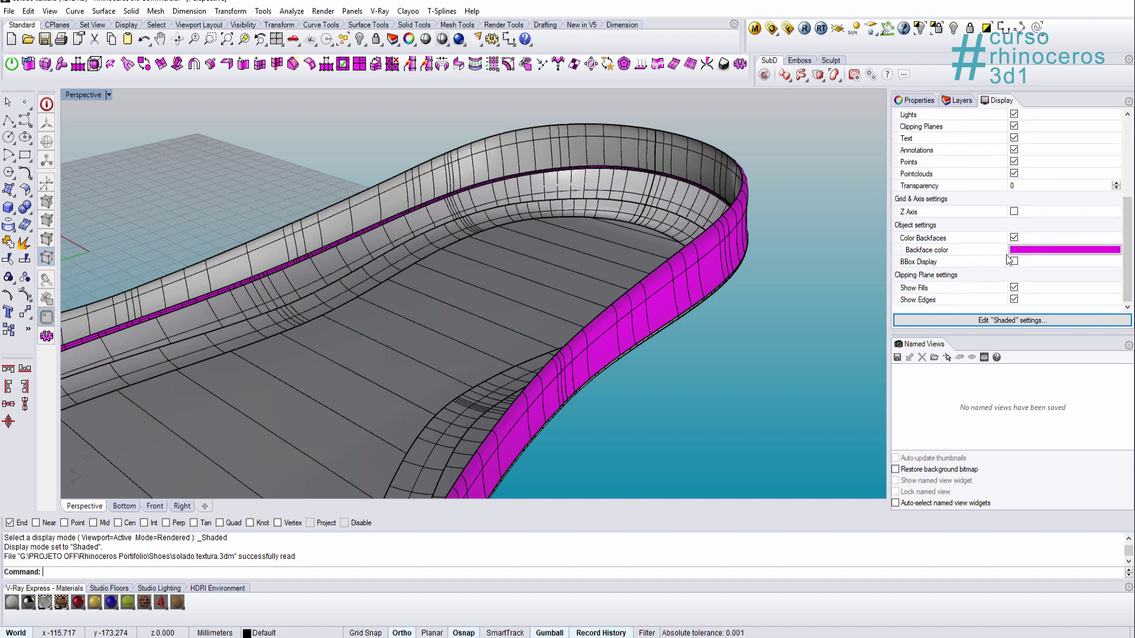
{"action": "left_click", "coordinate": [996, 321]}
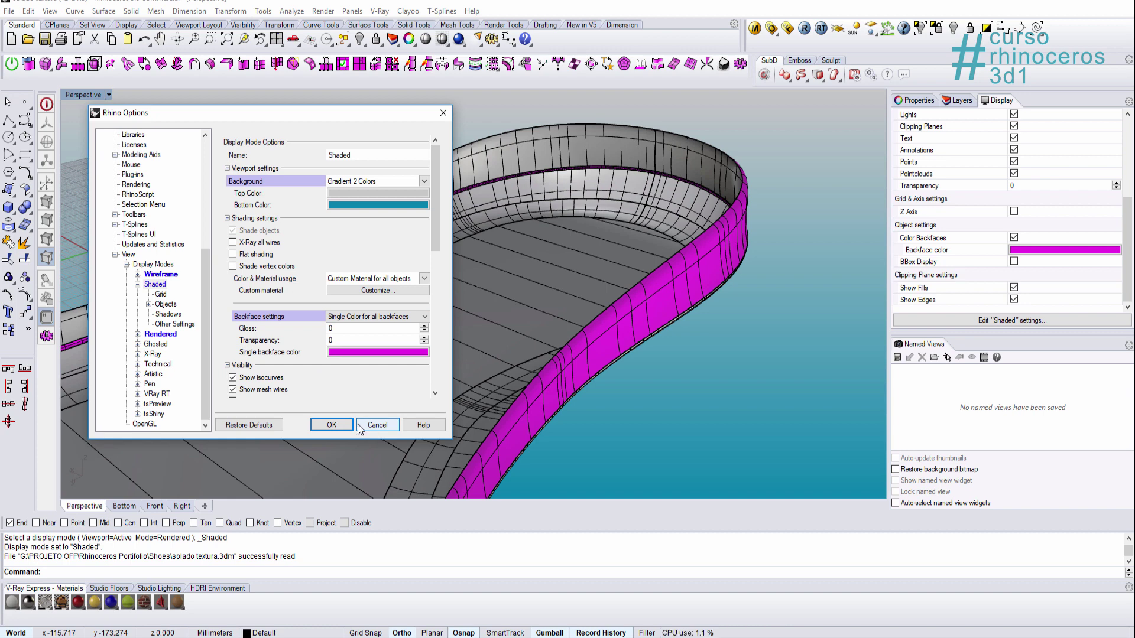
{"action": "left_click", "coordinate": [377, 425]}
{"action": "left_click", "coordinate": [913, 100]}
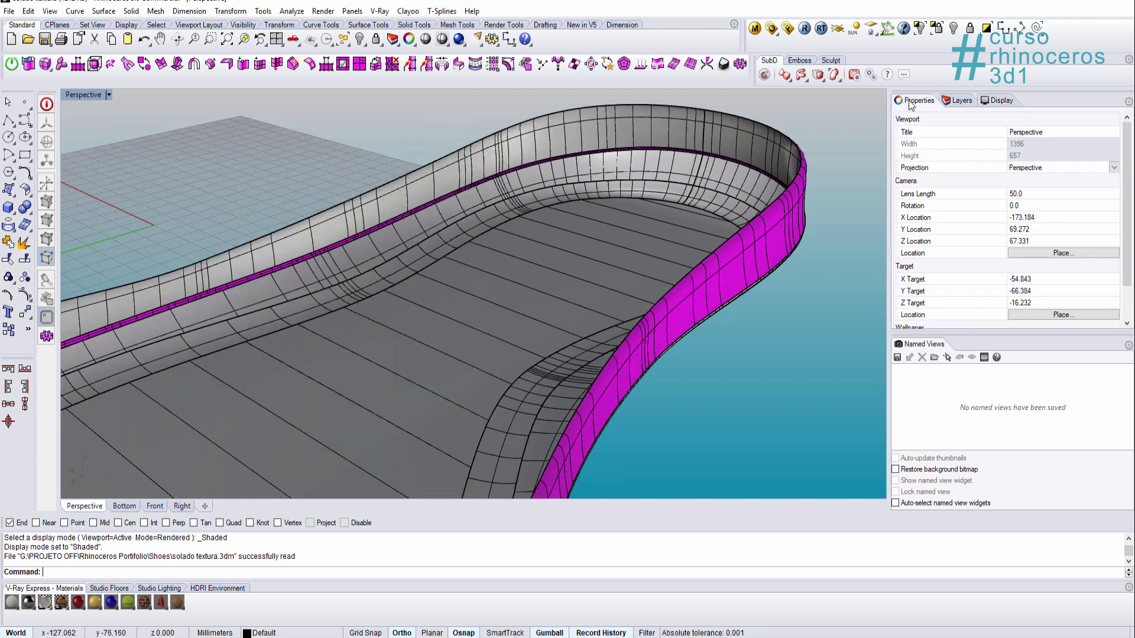
- Flip the surface direction of the sole's upper side wall
{"action": "right_click_drag", "start_coordinate": [679, 294], "coordinate": [537, 328]}
{"action": "scroll", "coordinate": [536, 324], "scroll_direction": "down", "scroll_amount": 3}
{"action": "left_click", "coordinate": [549, 282]}
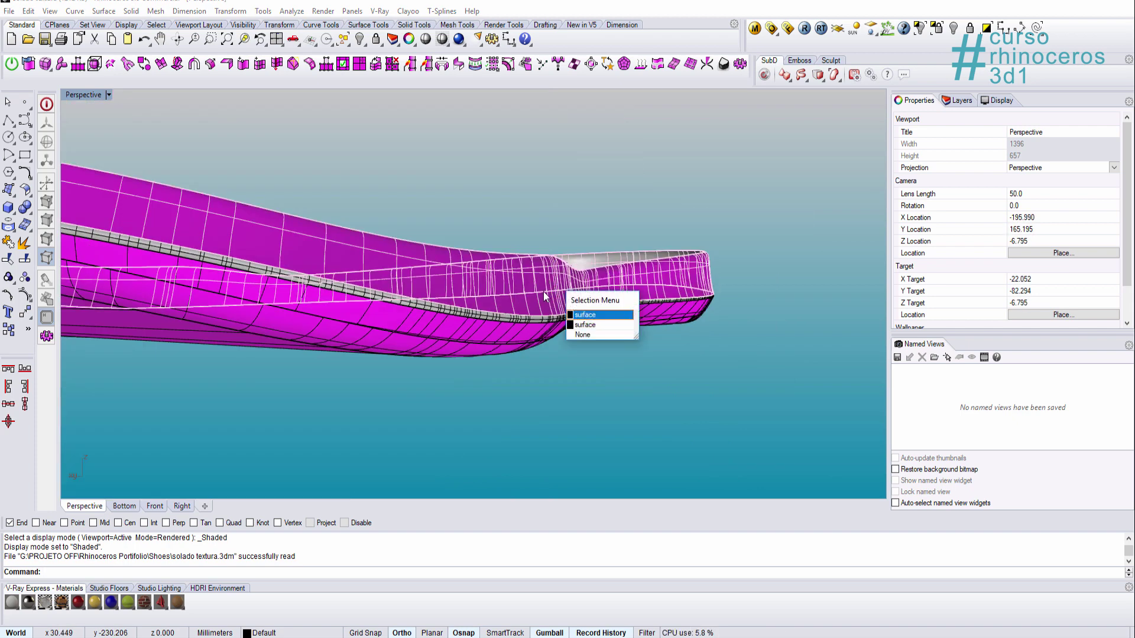
{"action": "left_click", "coordinate": [516, 331]}
{"action": "key", "text": "Escape"}
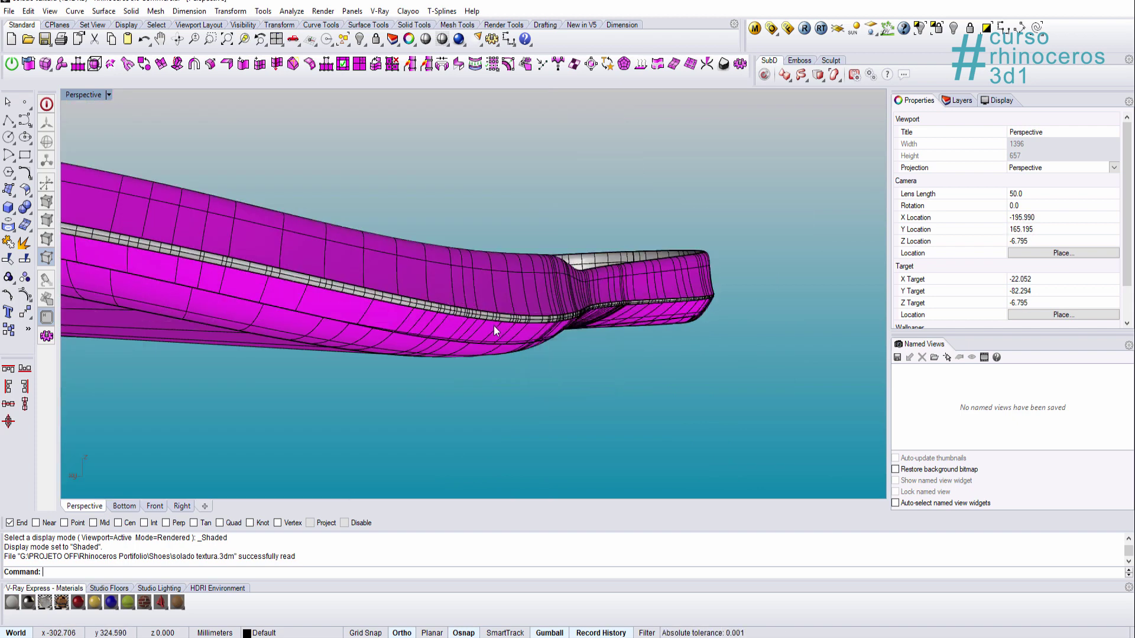
{"action": "left_click", "coordinate": [468, 289]}
{"action": "right_click", "coordinate": [469, 283]}
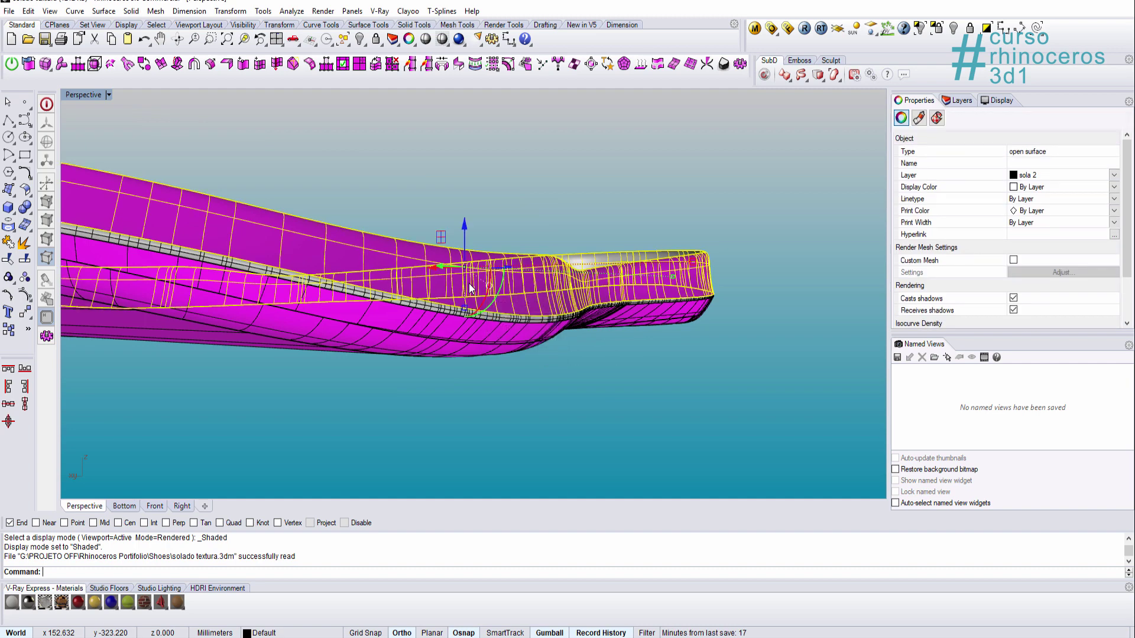
{"action": "type", "text": "Flip"}
{"action": "key", "text": "Return"}
- Flip the direction of the lower sole polysurface and of the side surface just below the rim strip
{"action": "left_click", "coordinate": [483, 370]}
{"action": "left_click", "coordinate": [471, 335]}
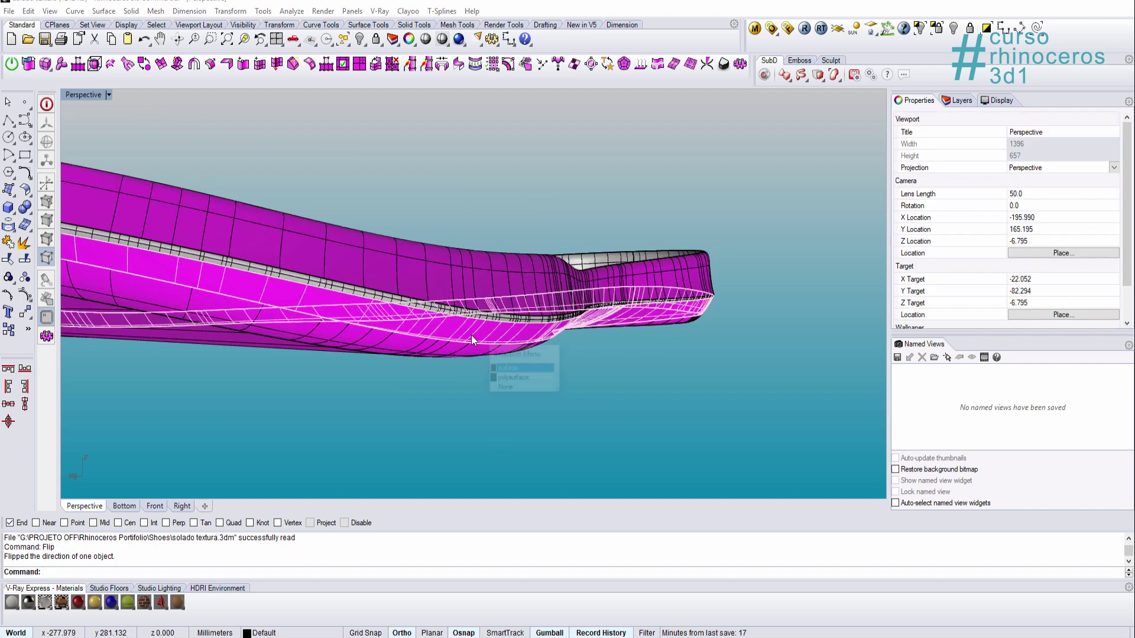
{"action": "right_click", "coordinate": [471, 335]}
{"action": "left_click", "coordinate": [449, 380]}
{"action": "left_click", "coordinate": [606, 297]}
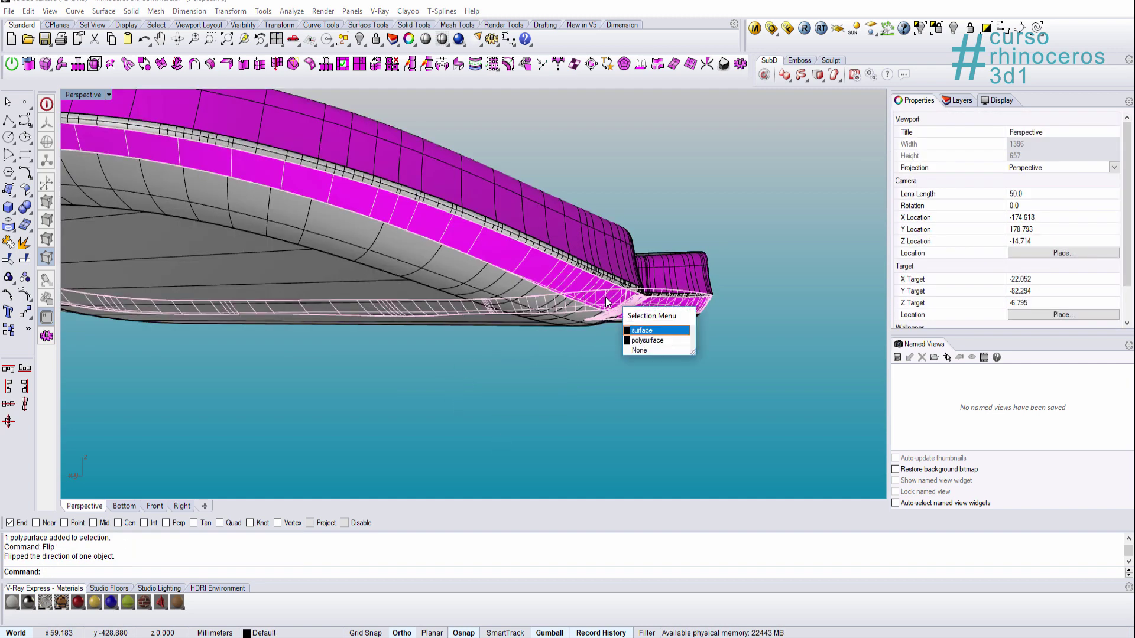
{"action": "right_click", "coordinate": [605, 297]}
{"action": "right_click", "coordinate": [605, 297]}
- Flip the upper side wall again and delete the duplicate surface overlapping it
{"action": "left_click", "coordinate": [621, 255]}
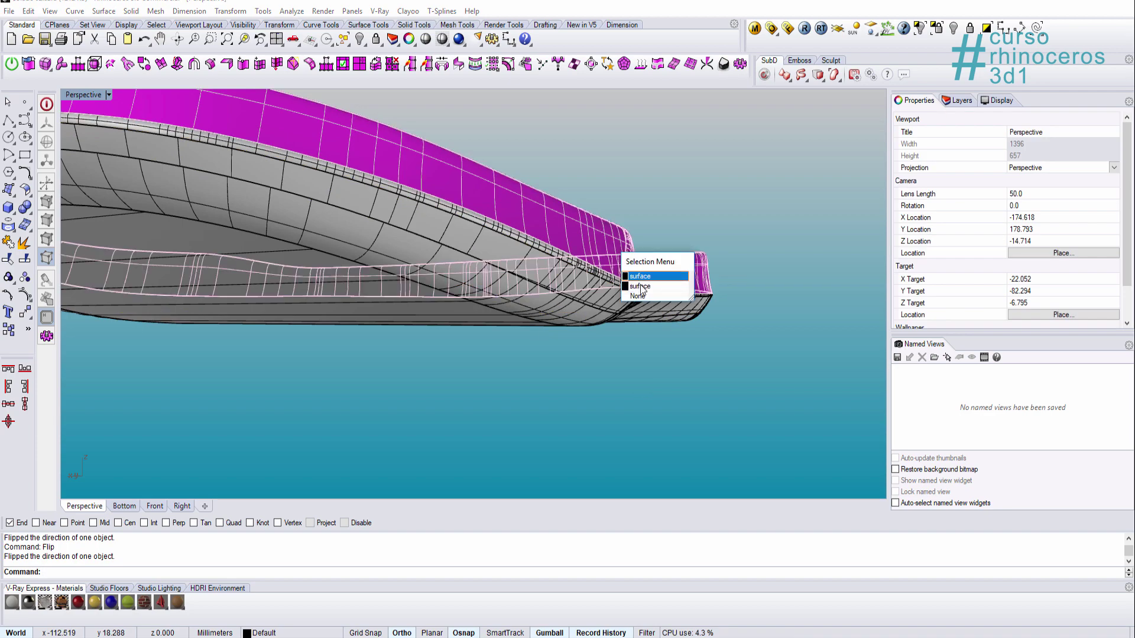
{"action": "right_click", "coordinate": [574, 231]}
{"action": "right_click_drag", "start_coordinate": [574, 230], "coordinate": [582, 260]}
{"action": "scroll", "coordinate": [668, 251], "scroll_direction": "up", "scroll_amount": 5}
{"action": "left_click", "coordinate": [778, 211]}
{"action": "right_click_drag", "start_coordinate": [779, 211], "coordinate": [699, 266]}
{"action": "scroll", "coordinate": [704, 266], "scroll_direction": "down", "scroll_amount": 5}
{"action": "left_click", "coordinate": [707, 267]}
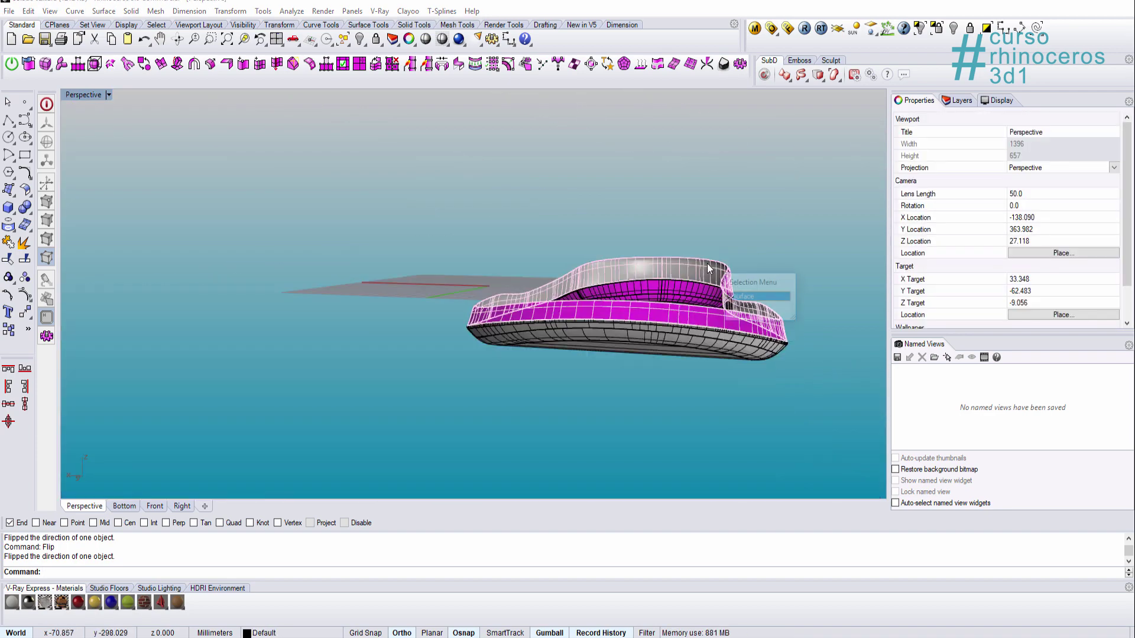
{"action": "left_click", "coordinate": [756, 304]}
{"action": "scroll", "coordinate": [662, 294], "scroll_direction": "up", "scroll_amount": 5}
{"action": "key", "text": "Delete"}
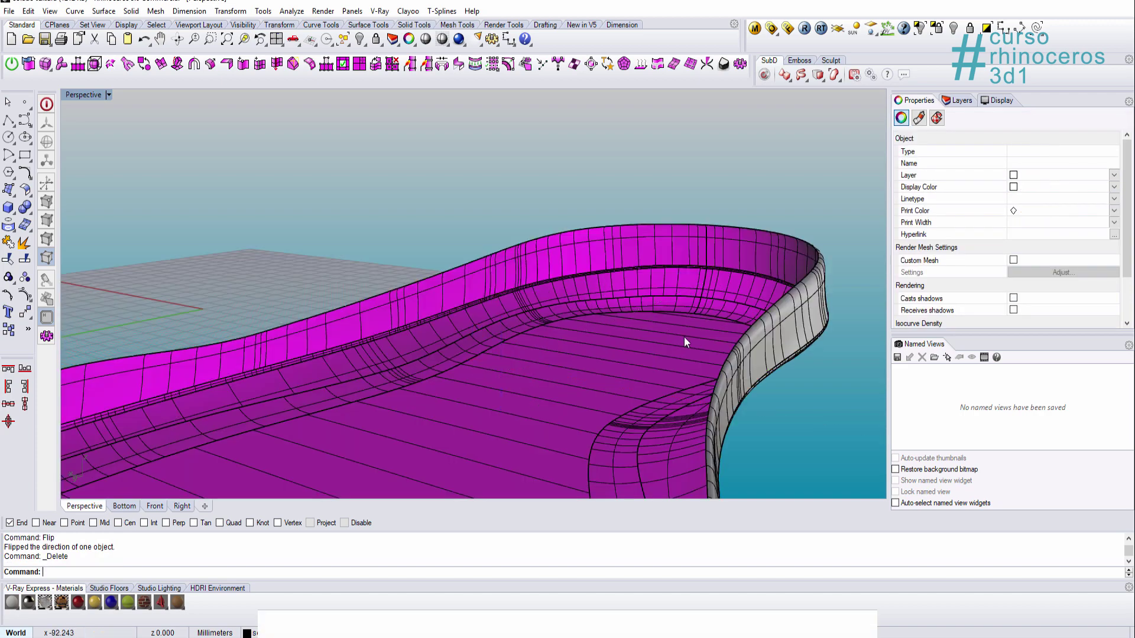
- Select all surfaces of the sole and join them
{"action": "right_click_drag", "start_coordinate": [683, 337], "coordinate": [697, 270]}
{"action": "left_click", "coordinate": [697, 271]}
{"action": "left_click_drag", "start_coordinate": [697, 270], "coordinate": [736, 293]}
{"action": "key", "text": "Escape"}
{"action": "right_click_drag", "start_coordinate": [668, 230], "coordinate": [632, 218]}
{"action": "key", "text": "ctrl+a"}
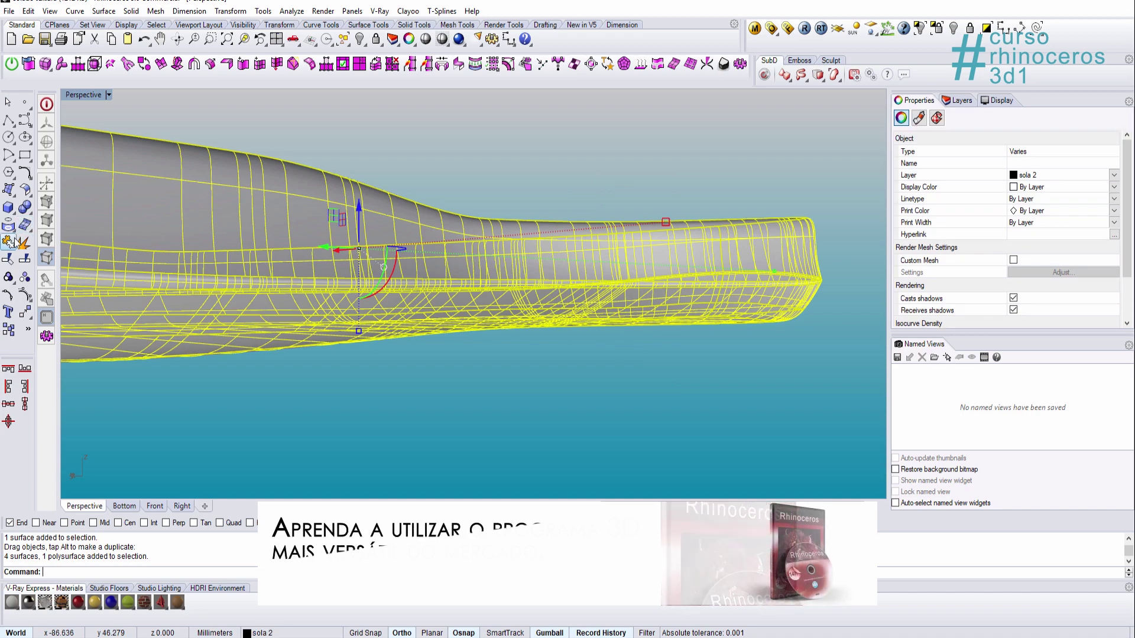
{"action": "left_click", "coordinate": [11, 242]}
- Check the joined pieces and flip the direction of the lower sole polysurface so its normals face outward
{"action": "left_click", "coordinate": [481, 293]}
{"action": "left_click", "coordinate": [481, 282]}
{"action": "scroll", "coordinate": [481, 281], "scroll_direction": "up", "scroll_amount": 3}
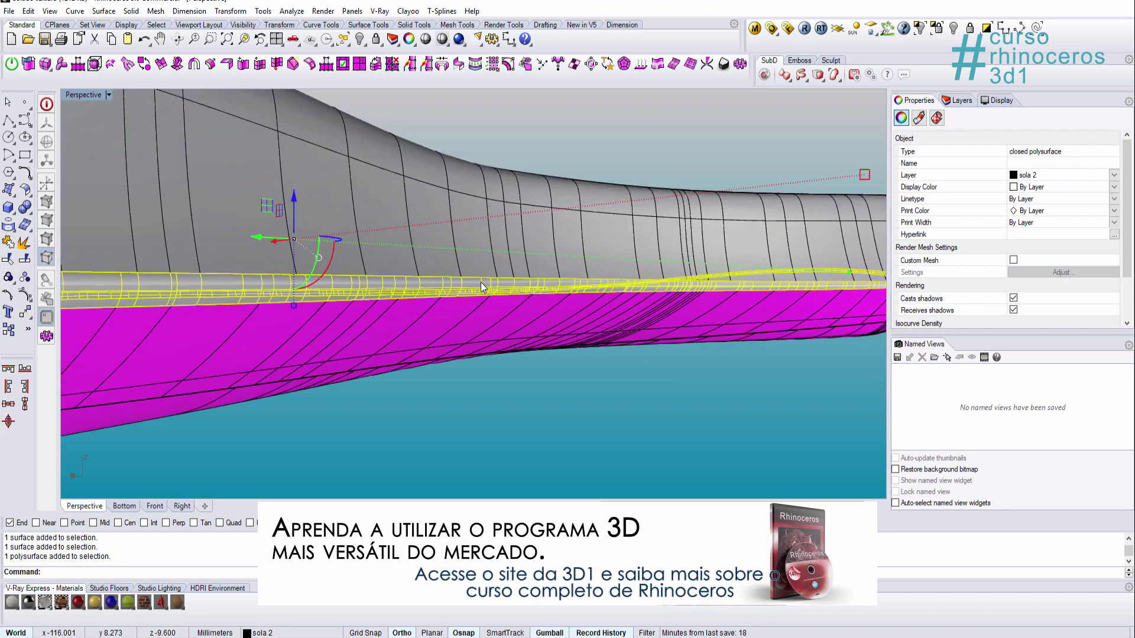
{"action": "left_click", "coordinate": [481, 282]}
{"action": "scroll", "coordinate": [480, 282], "scroll_direction": "down", "scroll_amount": 3}
{"action": "right_click_drag", "start_coordinate": [480, 282], "coordinate": [580, 254]}
{"action": "scroll", "coordinate": [612, 257], "scroll_direction": "up", "scroll_amount": 6}
{"action": "scroll", "coordinate": [612, 257], "scroll_direction": "down", "scroll_amount": 7}
{"action": "left_click", "coordinate": [659, 275]}
{"action": "middle_click", "coordinate": [659, 276]}
{"action": "left_click", "coordinate": [679, 298]}
- Examine the seam between the upper wall, the rim strip and the lower sole by selecting the pieces in turn
{"action": "left_click", "coordinate": [655, 257]}
{"action": "scroll", "coordinate": [579, 247], "scroll_direction": "up", "scroll_amount": 5}
{"action": "left_click", "coordinate": [578, 244]}
{"action": "key", "text": "Escape"}
{"action": "scroll", "coordinate": [562, 311], "scroll_direction": "down", "scroll_amount": 6}
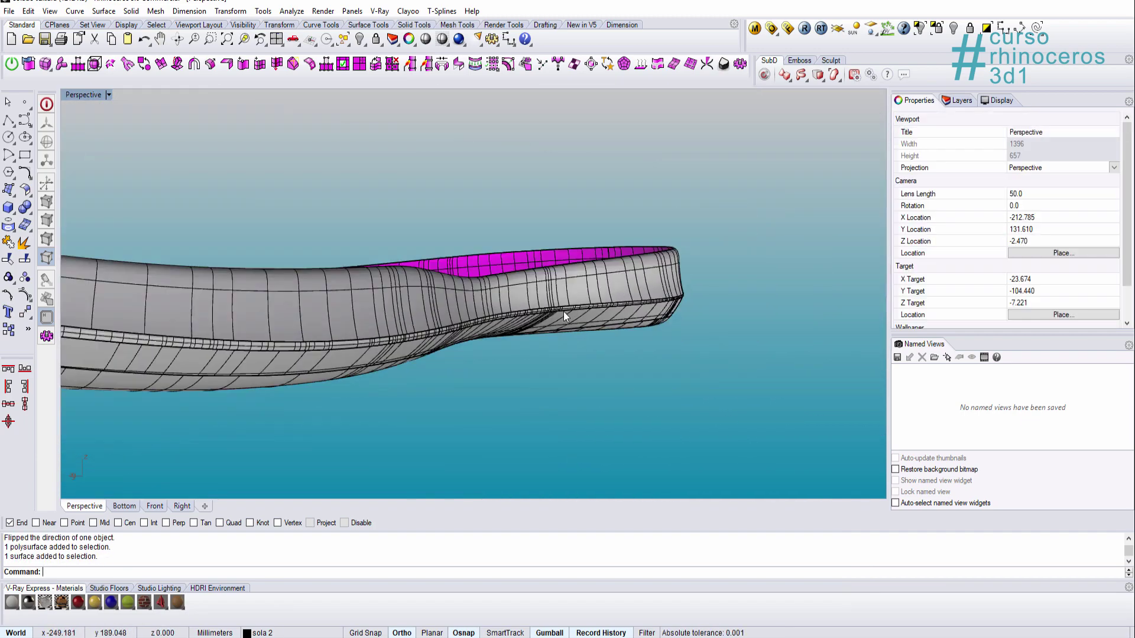
{"action": "scroll", "coordinate": [562, 311], "scroll_direction": "up", "scroll_amount": 7}
{"action": "left_click", "coordinate": [540, 339]}
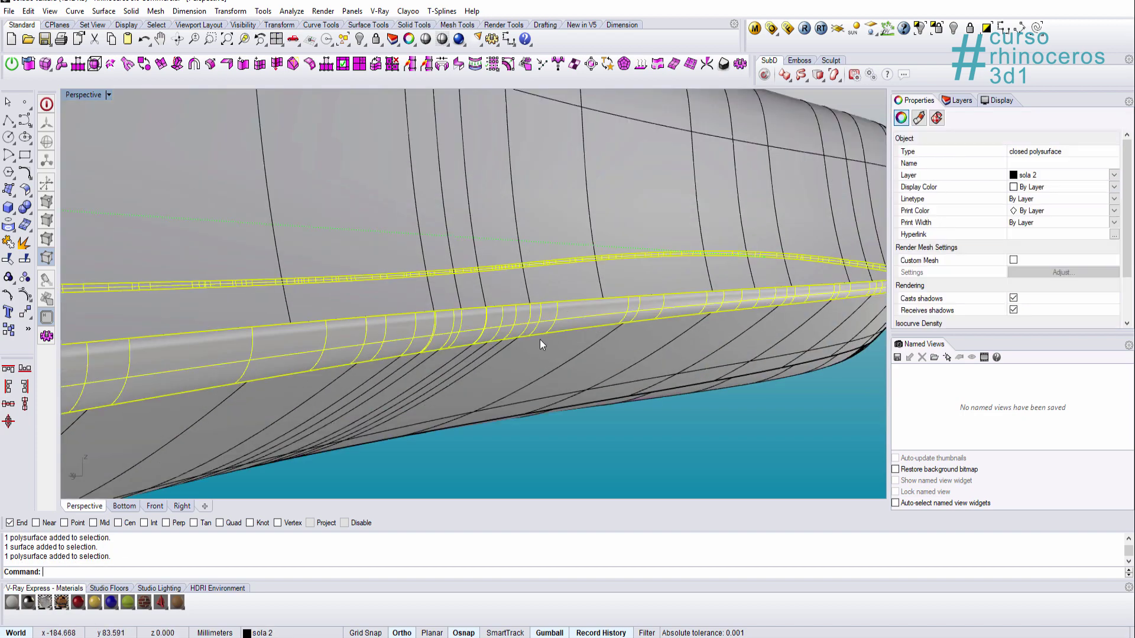
{"action": "scroll", "coordinate": [448, 315], "scroll_direction": "down", "scroll_amount": 5}
{"action": "right_click_drag", "start_coordinate": [447, 314], "coordinate": [409, 325]}
{"action": "scroll", "coordinate": [598, 299], "scroll_direction": "up", "scroll_amount": 4}
{"action": "scroll", "coordinate": [598, 299], "scroll_direction": "down", "scroll_amount": 6}
{"action": "right_click_drag", "start_coordinate": [597, 299], "coordinate": [494, 292]}
{"action": "left_click", "coordinate": [494, 292]}
{"action": "scroll", "coordinate": [519, 300], "scroll_direction": "up", "scroll_amount": 6}
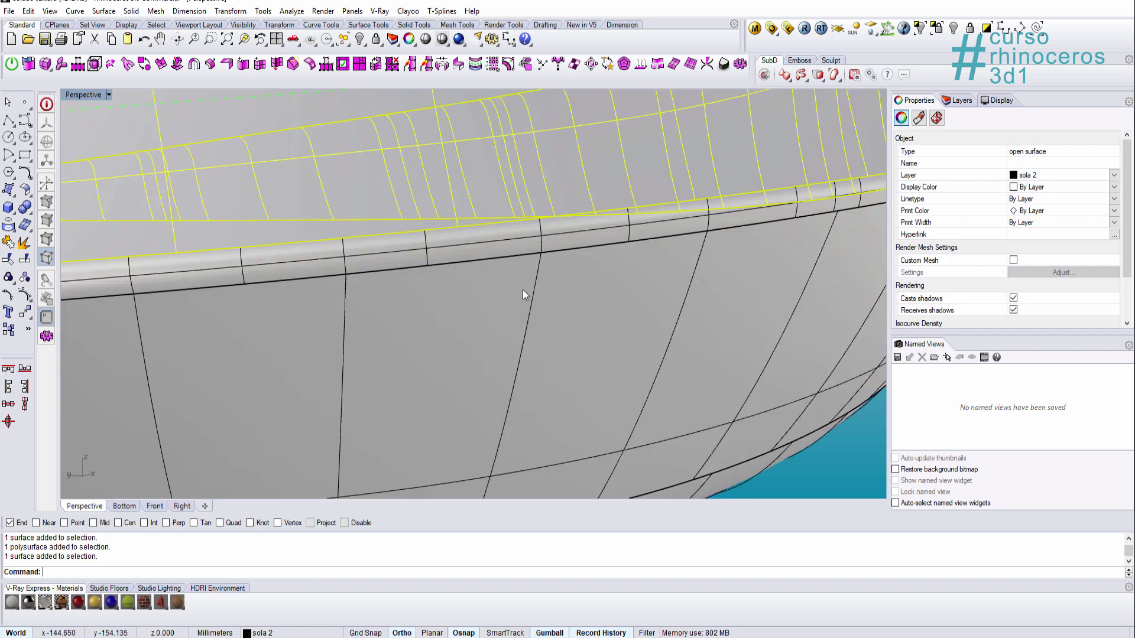
- Try to join the upper wall surface with the neighbouring sole pieces
{"action": "right_click", "coordinate": [527, 246]}
{"action": "scroll", "coordinate": [527, 246], "scroll_direction": "down", "scroll_amount": 6}
{"action": "scroll", "coordinate": [410, 307], "scroll_direction": "down", "scroll_amount": 6}
{"action": "right_click", "coordinate": [411, 308]}
- Examine which sole pieces are still separate, selecting them in turn and viewing the rim from inside
{"action": "left_click", "coordinate": [423, 325]}
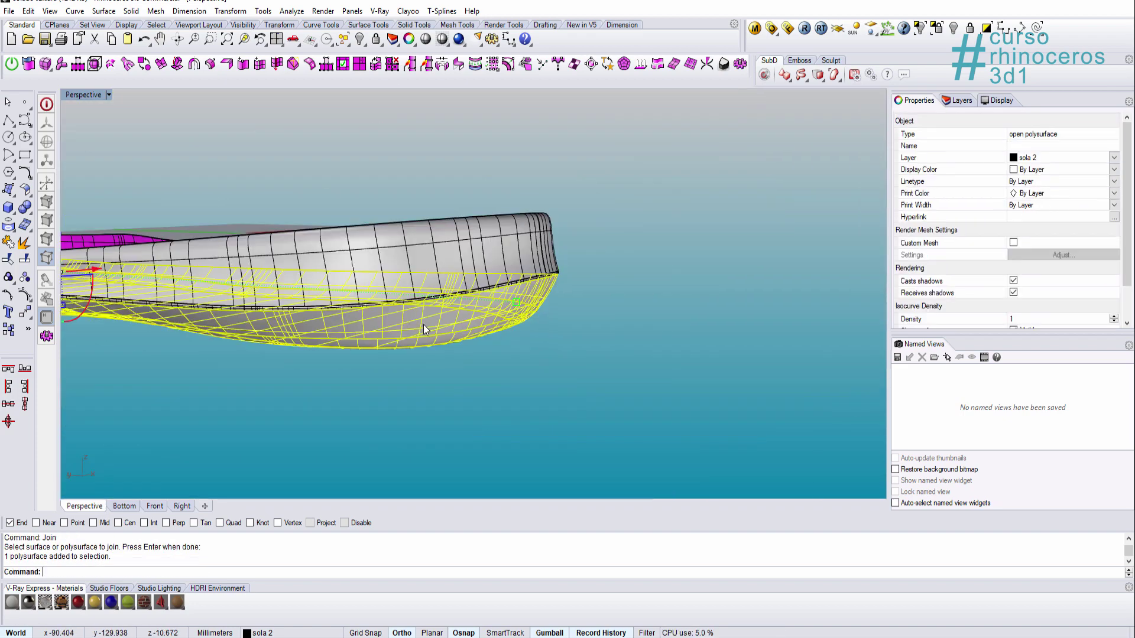
{"action": "scroll", "coordinate": [426, 316], "scroll_direction": "up", "scroll_amount": 4}
{"action": "left_click", "coordinate": [431, 294]}
{"action": "left_click", "coordinate": [660, 248]}
{"action": "left_click", "coordinate": [659, 250]}
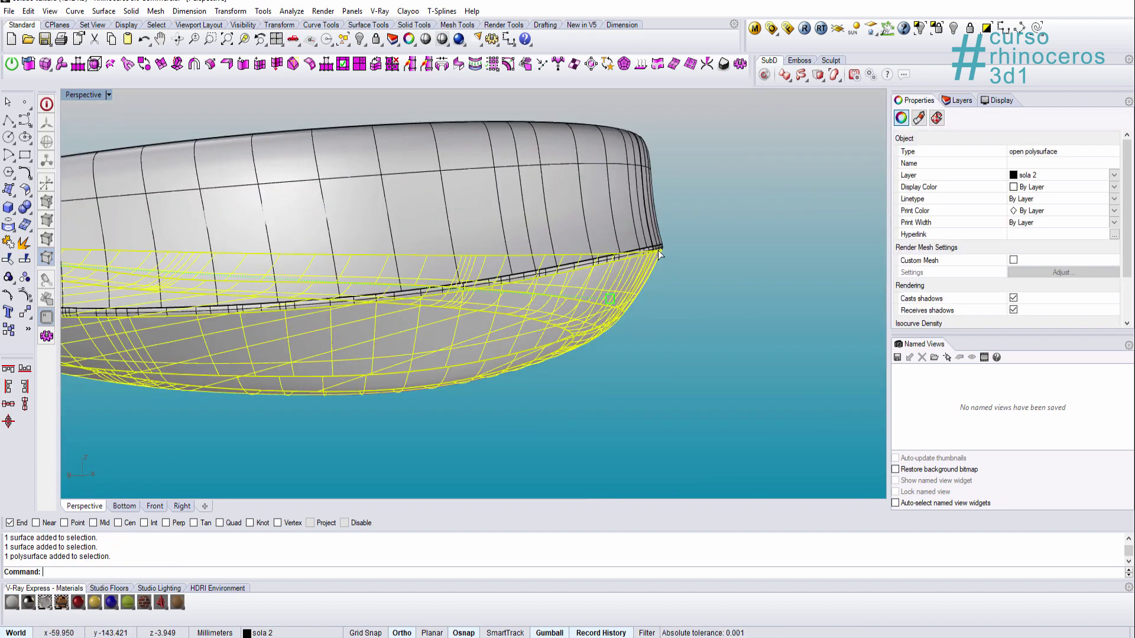
{"action": "left_click", "coordinate": [658, 252]}
{"action": "left_click", "coordinate": [703, 307]}
{"action": "right_click_drag", "start_coordinate": [703, 307], "coordinate": [639, 356]}
{"action": "right_click_drag", "start_coordinate": [633, 426], "coordinate": [613, 353]}
{"action": "scroll", "coordinate": [614, 352], "scroll_direction": "down", "scroll_amount": 6}
{"action": "right_click_drag", "start_coordinate": [609, 290], "coordinate": [591, 367]}
{"action": "scroll", "coordinate": [380, 363], "scroll_direction": "up", "scroll_amount": 8}
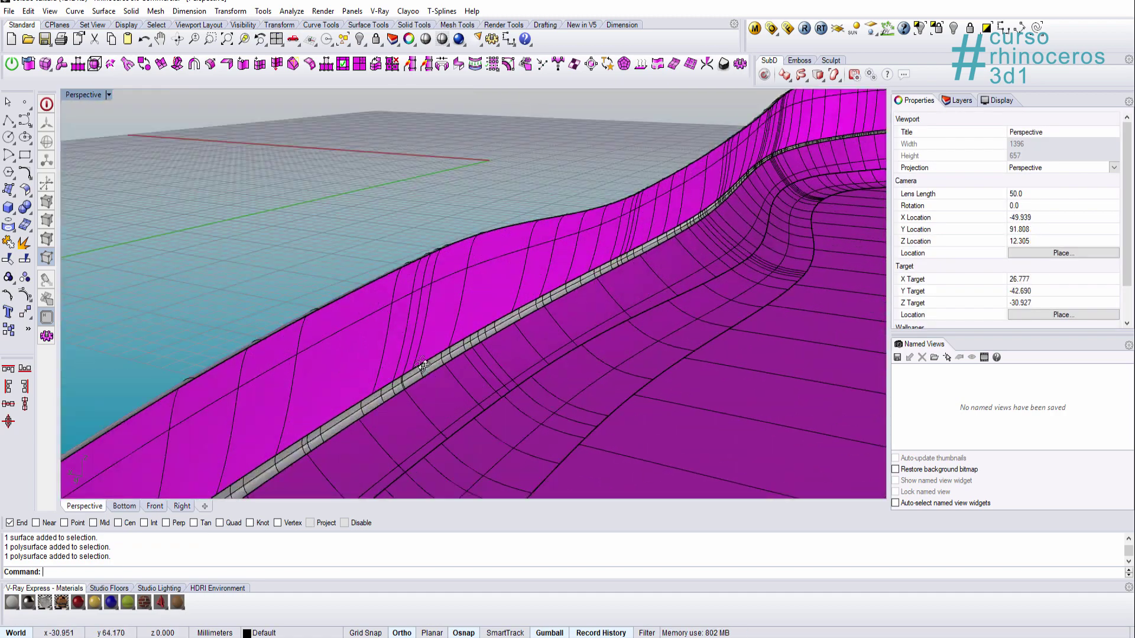
- Isolate the closed rim strip by hiding the upper wall and the lower sole
{"action": "right_click_drag", "start_coordinate": [385, 357], "coordinate": [572, 324]}
{"action": "right_click_drag", "start_coordinate": [644, 322], "coordinate": [579, 420], "text": "shift"}
{"action": "right_click_drag", "start_coordinate": [585, 372], "coordinate": [649, 389]}
{"action": "scroll", "coordinate": [597, 381], "scroll_direction": "up", "scroll_amount": 6}
{"action": "left_click", "coordinate": [671, 323]}
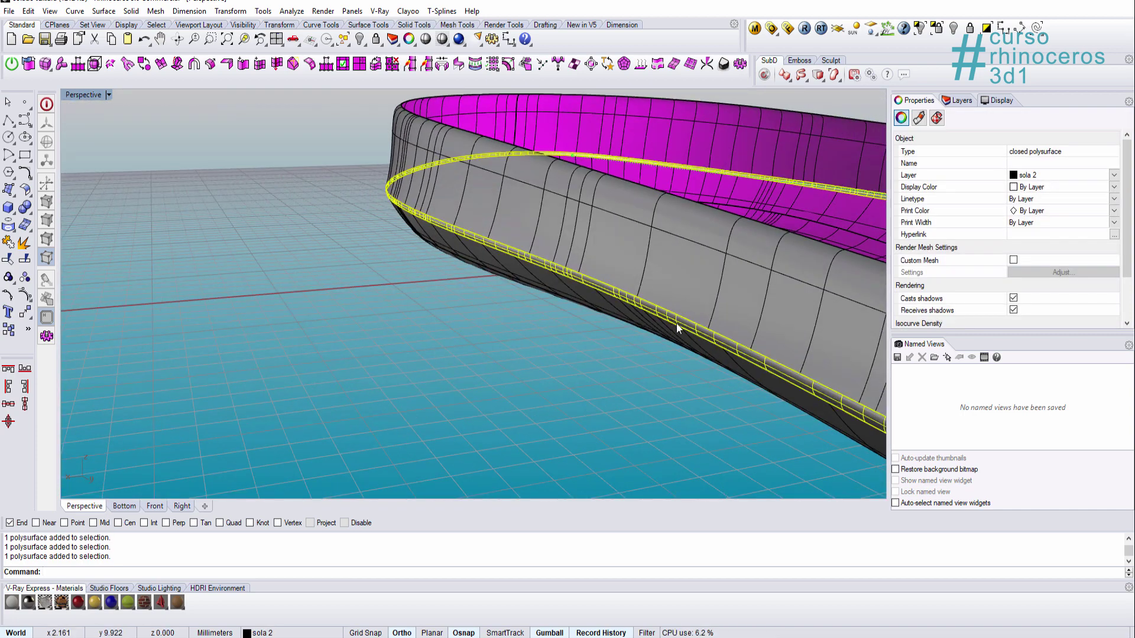
{"action": "key", "text": "F4"}
- Explode the closed rim strip and delete one of its two surfaces
{"action": "right_click_drag", "start_coordinate": [674, 327], "coordinate": [495, 302]}
{"action": "left_click", "coordinate": [512, 349]}
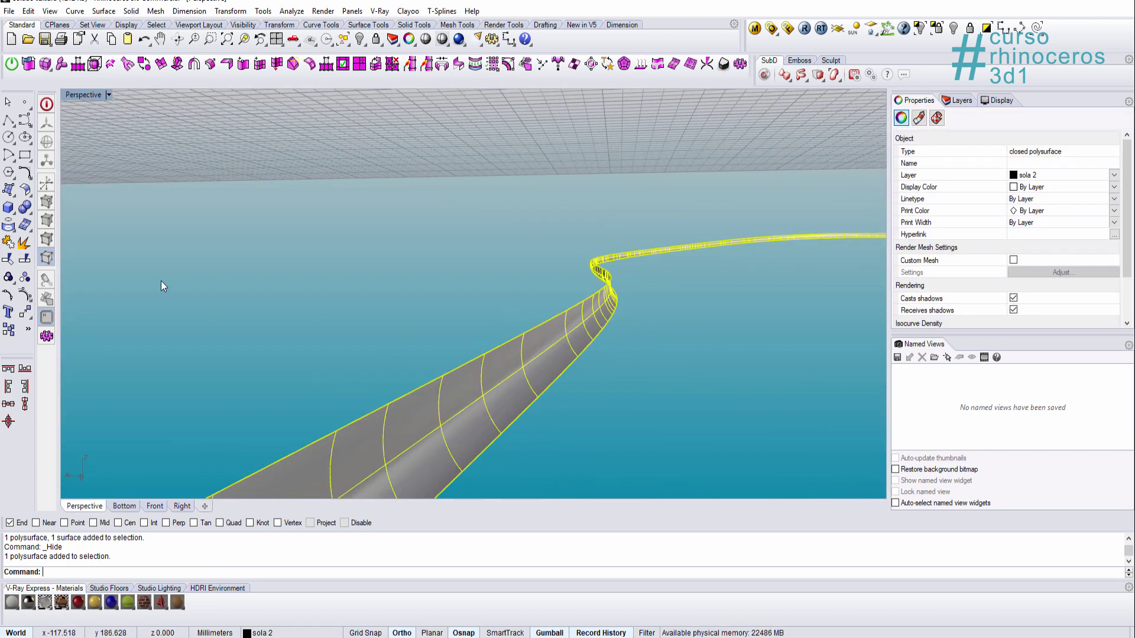
{"action": "left_click", "coordinate": [28, 247]}
{"action": "right_click_drag", "start_coordinate": [496, 355], "coordinate": [534, 339]}
{"action": "left_click", "coordinate": [534, 338]}
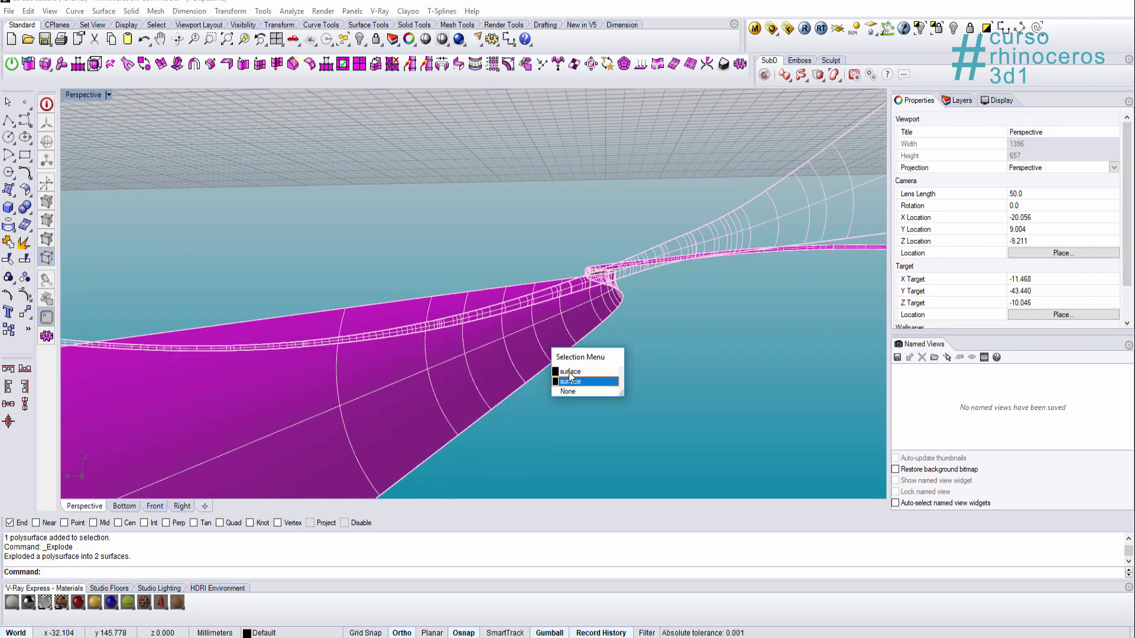
{"action": "left_click", "coordinate": [571, 381]}
{"action": "key", "text": "Delete"}
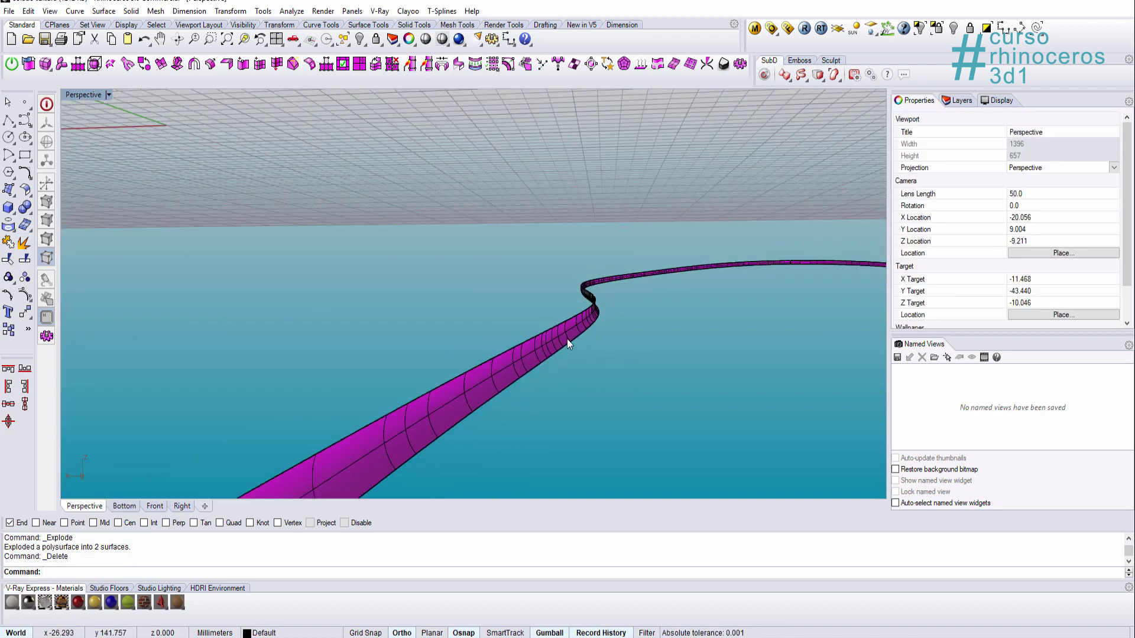
- Show the hidden sole parts and join the remaining rim strip surface with the upper wall
{"action": "left_click", "coordinate": [566, 338]}
{"action": "key", "text": "ctrl+alt+h"}
{"action": "left_click", "coordinate": [565, 306]}
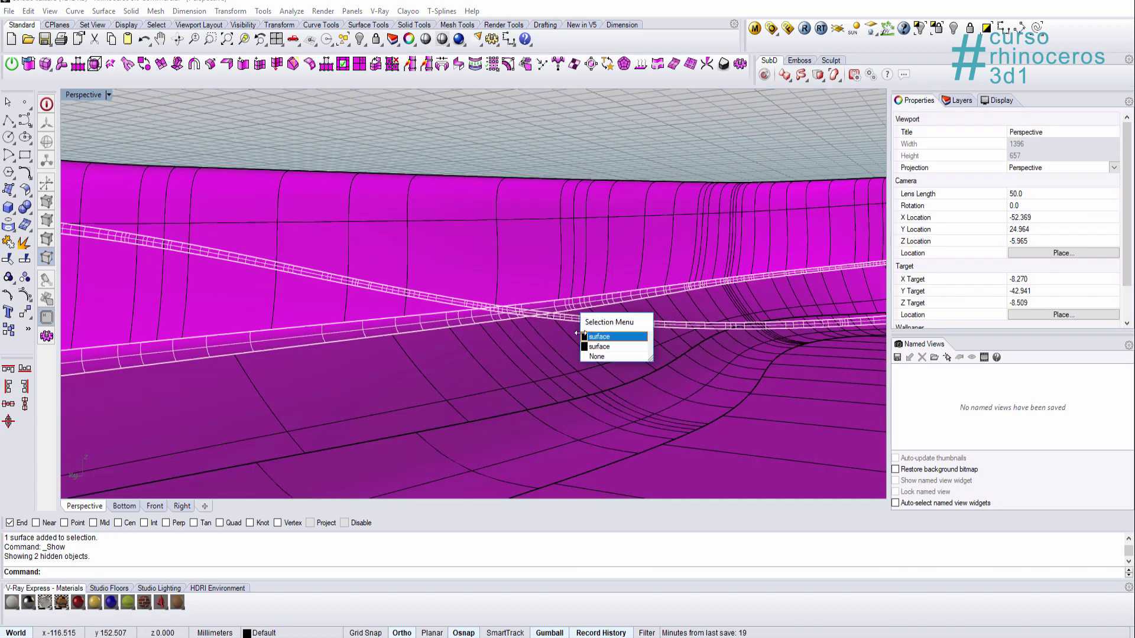
{"action": "left_click", "coordinate": [597, 337]}
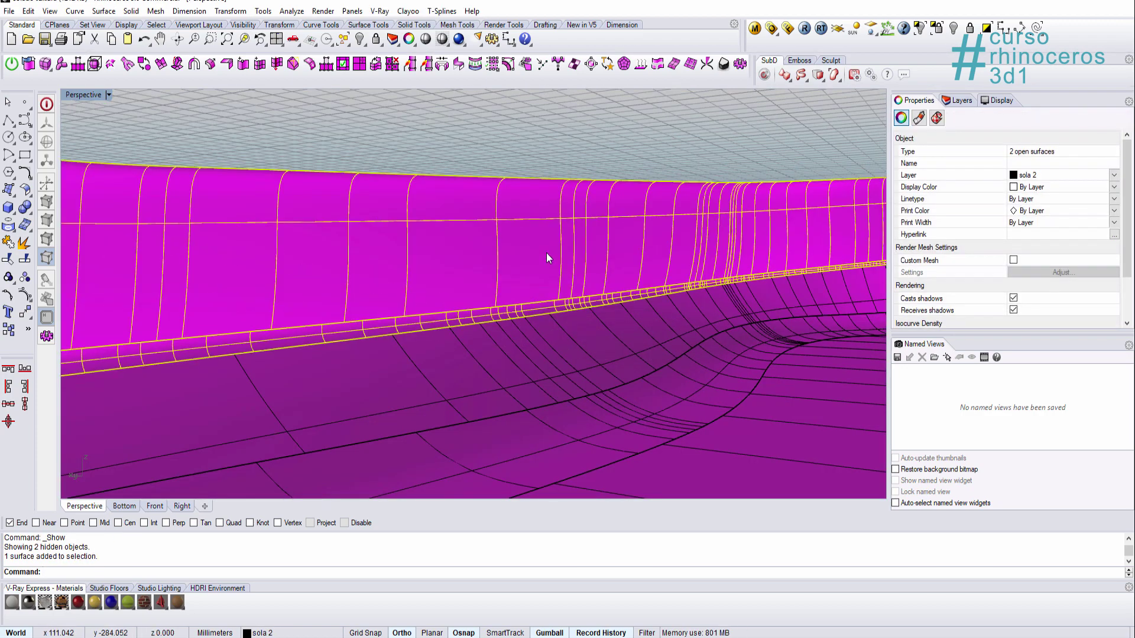
{"action": "type", "text": "join"}
{"action": "key", "text": "Return"}
- Hide the joined upper wall and rim strip, and select the lower sole polysurface
{"action": "left_click", "coordinate": [553, 355], "text": "shift"}
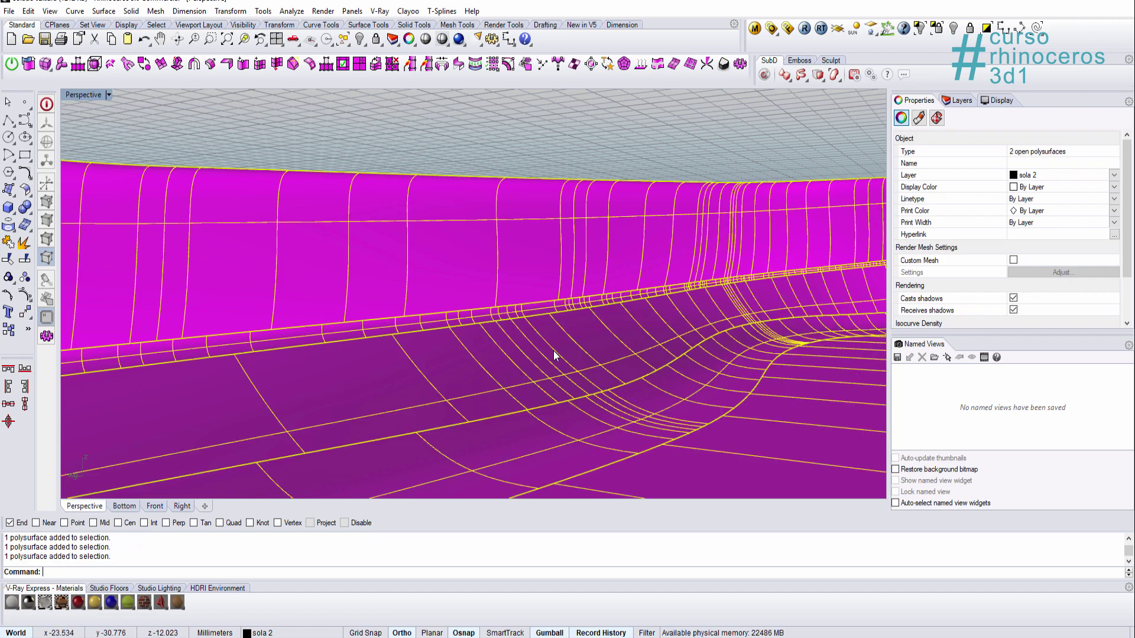
{"action": "left_click", "coordinate": [551, 336]}
{"action": "left_click", "coordinate": [547, 270]}
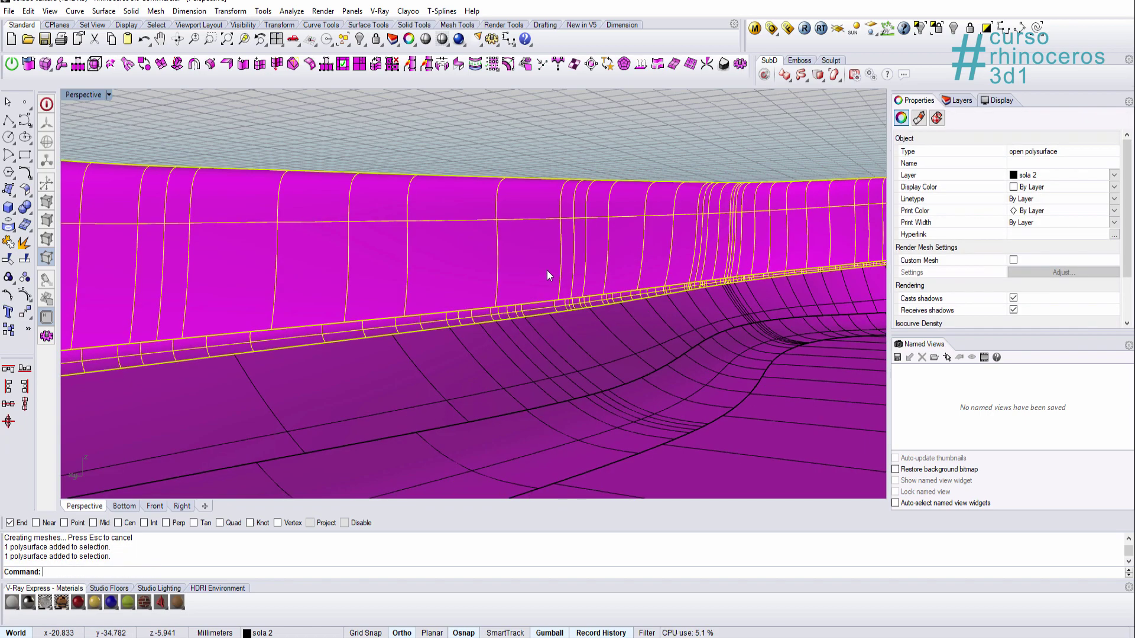
{"action": "left_click", "coordinate": [550, 328]}
{"action": "right_click_drag", "start_coordinate": [550, 327], "coordinate": [891, 117]}
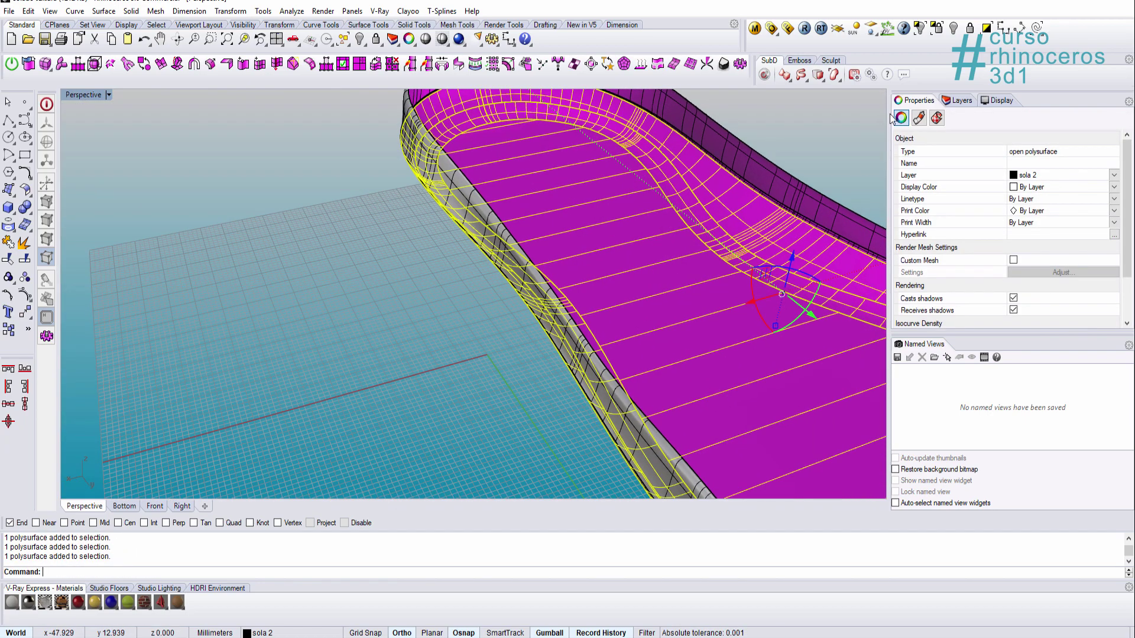
{"action": "left_click", "coordinate": [920, 28]}
{"action": "right_click_drag", "start_coordinate": [664, 286], "coordinate": [563, 267]}
{"action": "left_click", "coordinate": [661, 374]}
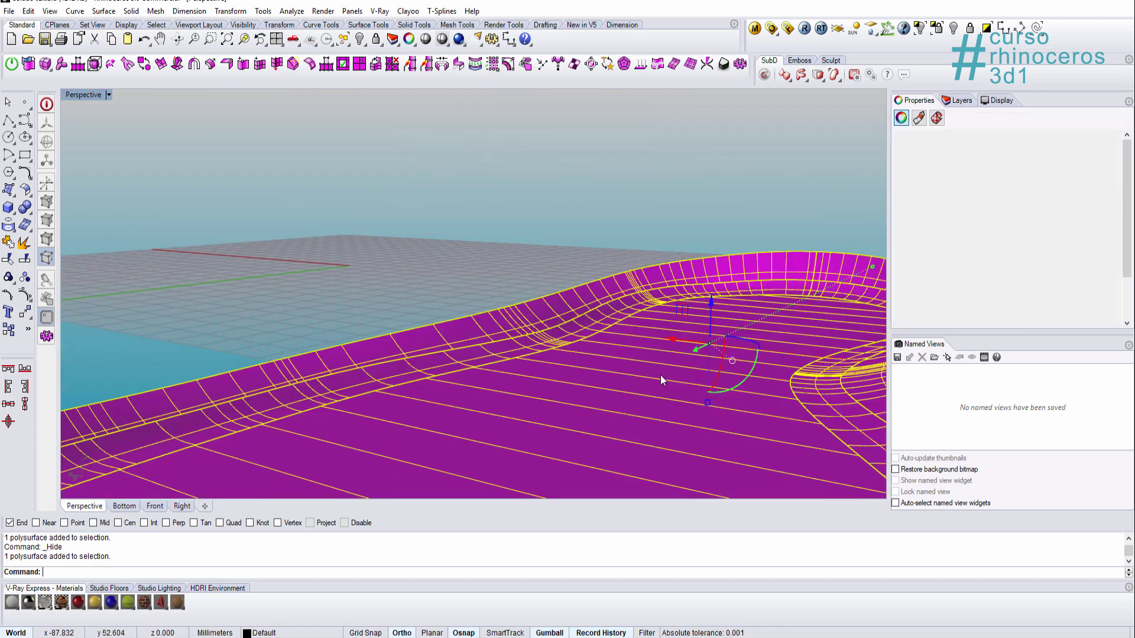
- Explode the lower sole polysurface and delete one of its two overlapping outer side surfaces
{"action": "right_click_drag", "start_coordinate": [661, 375], "coordinate": [24, 207]}
{"action": "left_click", "coordinate": [24, 243]}
{"action": "left_click", "coordinate": [830, 348]}
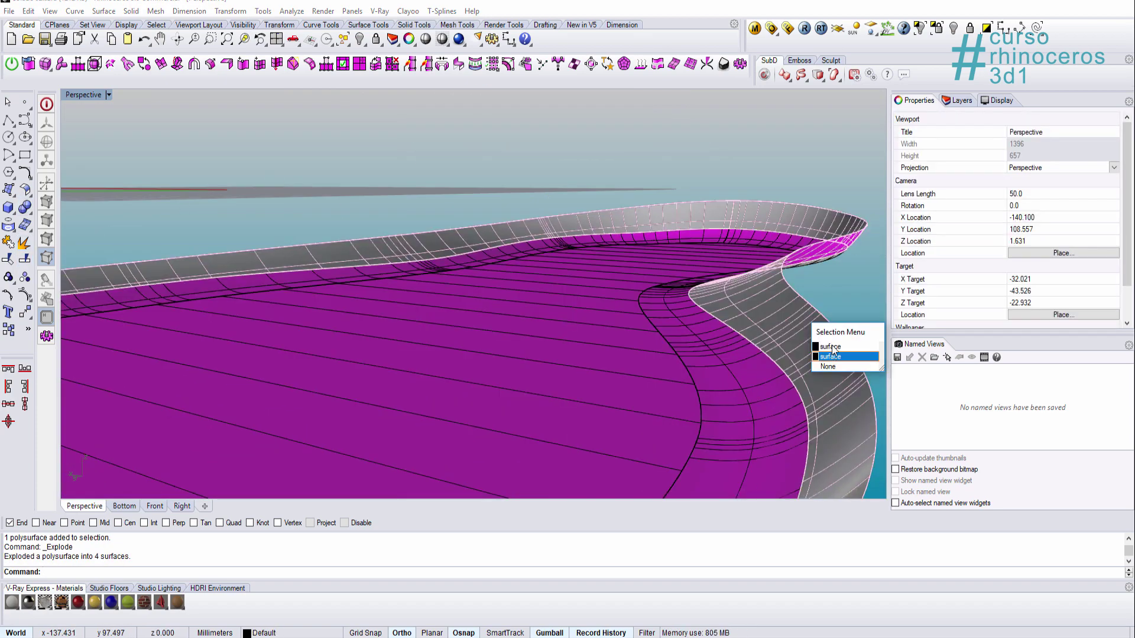
{"action": "left_click", "coordinate": [832, 354]}
{"action": "key", "text": "Delete"}
- Join the three remaining lower sole surfaces into one polysurface
{"action": "right_click_drag", "start_coordinate": [602, 355], "coordinate": [598, 412]}
{"action": "key", "text": "ctrl+a"}
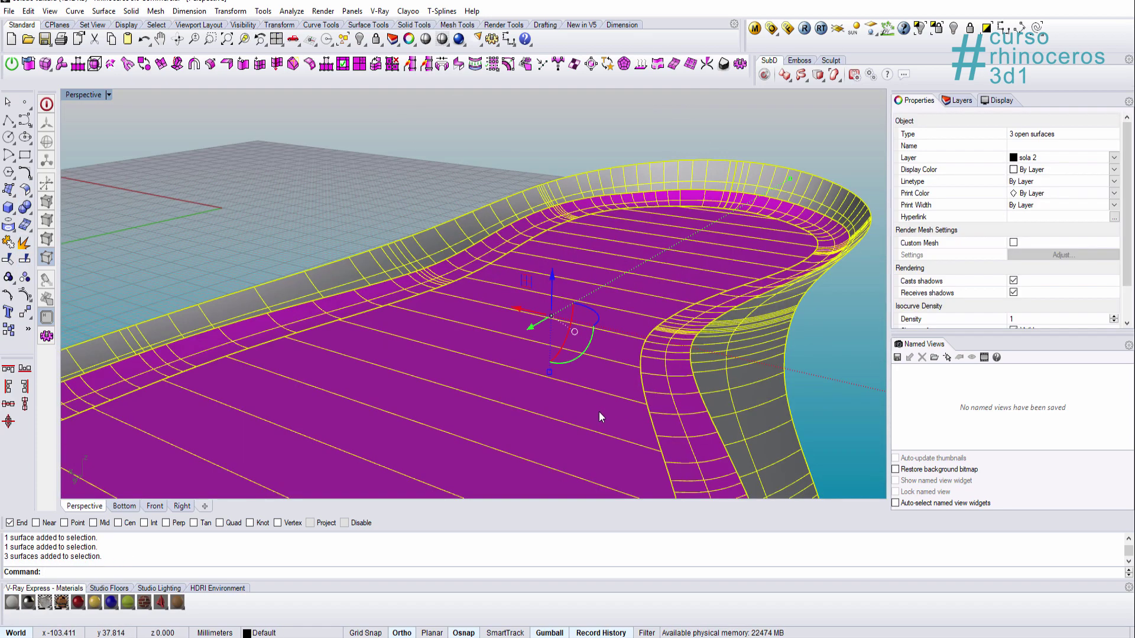
{"action": "type", "text": "Join"}
{"action": "key", "text": "Return"}
{"action": "key", "text": "Escape"}
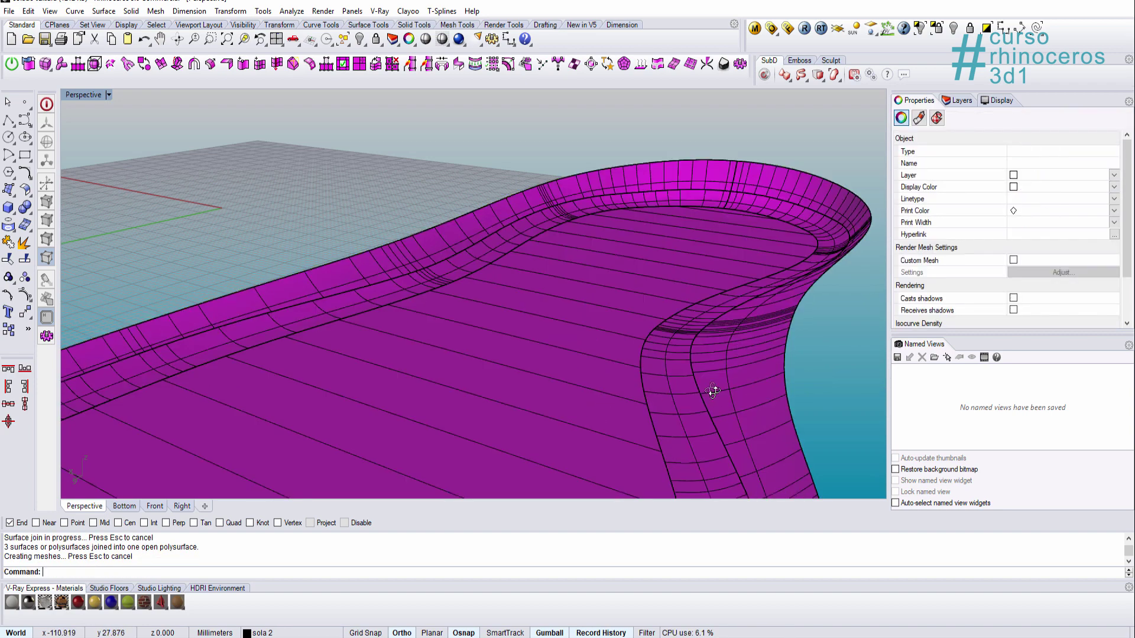
{"action": "right_click_drag", "start_coordinate": [712, 392], "coordinate": [727, 361]}
- Show the hidden upper wall and join it with the lower sole polysurface
{"action": "left_click", "coordinate": [952, 28]}
{"action": "right_click_drag", "start_coordinate": [809, 278], "coordinate": [718, 310]}
{"action": "left_click", "coordinate": [735, 225]}
{"action": "left_click", "coordinate": [734, 271], "text": "shift"}
{"action": "key", "text": "ctrl+j"}
{"action": "left_click", "coordinate": [707, 343]}
{"action": "left_click", "coordinate": [694, 257]}
{"action": "key", "text": "Escape"}
- Examine the joined sole's outer wall and rim in Rendered and Shaded display
{"action": "scroll", "coordinate": [717, 307], "scroll_direction": "down", "scroll_amount": 7}
{"action": "mouse_move", "coordinate": [718, 307]}
{"action": "right_mouse_down", "text": "shift"}
{"action": "mouse_move", "coordinate": [724, 287]}
{"action": "mouse_move", "coordinate": [701, 248]}
{"action": "mouse_move", "coordinate": [659, 336]}
{"action": "mouse_move", "coordinate": [582, 273]}
{"action": "mouse_move", "coordinate": [445, 349]}
{"action": "mouse_move", "coordinate": [494, 292]}
{"action": "mouse_move", "coordinate": [557, 303]}
{"action": "mouse_move", "coordinate": [501, 286]}
{"action": "mouse_move", "coordinate": [409, 296]}
{"action": "mouse_move", "coordinate": [331, 358]}
{"action": "right_mouse_up", "text": "shift"}
{"action": "key", "text": "ctrl+alt+r"}
{"action": "key", "text": "ctrl+alt+s"}
{"action": "scroll", "coordinate": [495, 294], "scroll_direction": "up", "scroll_amount": 4}
{"action": "scroll", "coordinate": [557, 304], "scroll_direction": "up", "scroll_amount": 4}
{"action": "scroll", "coordinate": [316, 370], "scroll_direction": "up", "scroll_amount": 10}
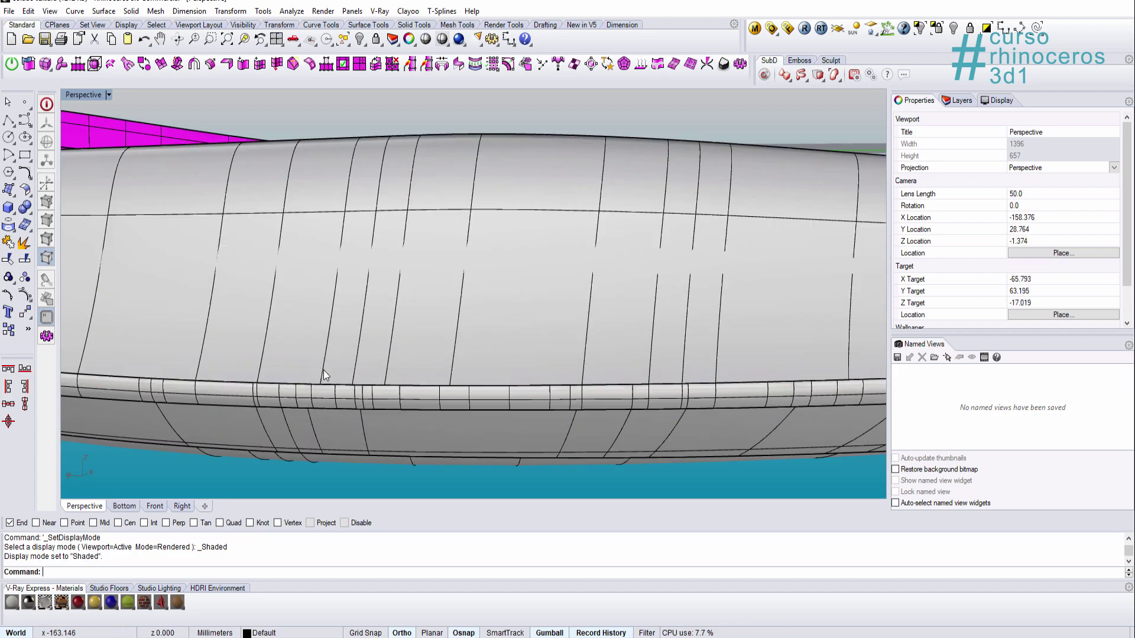
{"action": "scroll", "coordinate": [324, 369], "scroll_direction": "down", "scroll_amount": 8}
{"action": "right_click_drag", "start_coordinate": [485, 386], "coordinate": [493, 274], "text": "shift"}
{"action": "scroll", "coordinate": [508, 369], "scroll_direction": "down", "scroll_amount": 3}
{"action": "scroll", "coordinate": [492, 274], "scroll_direction": "down", "scroll_amount": 5}
{"action": "scroll", "coordinate": [508, 263], "scroll_direction": "up", "scroll_amount": 4}
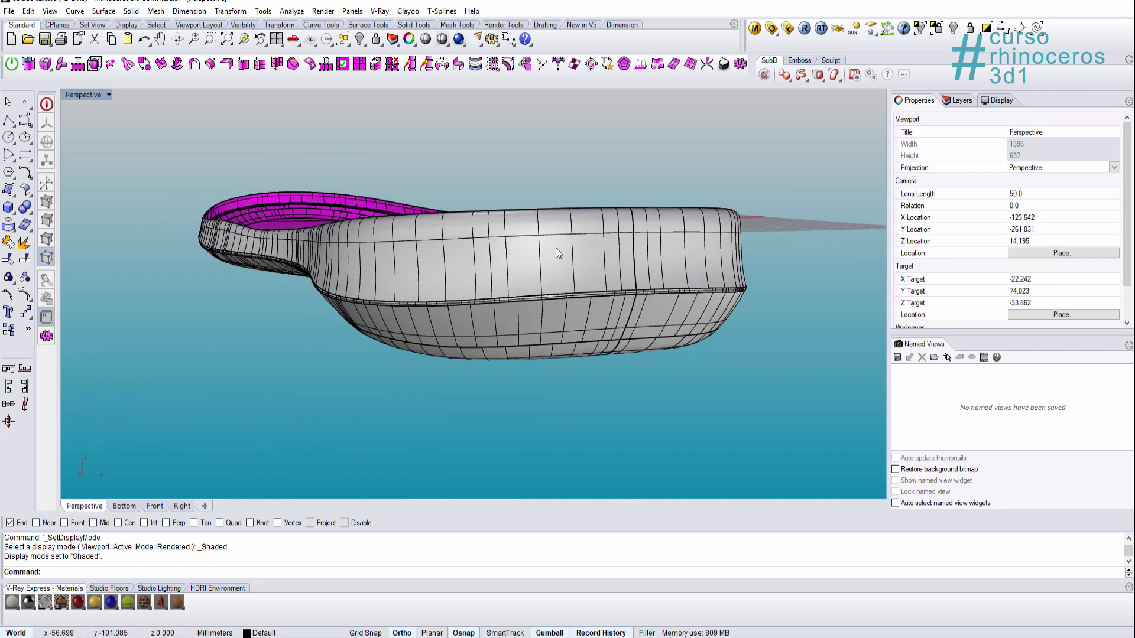
- Turn off the surface isocurve display for the joined sole polysurface
{"action": "left_click", "coordinate": [555, 247]}
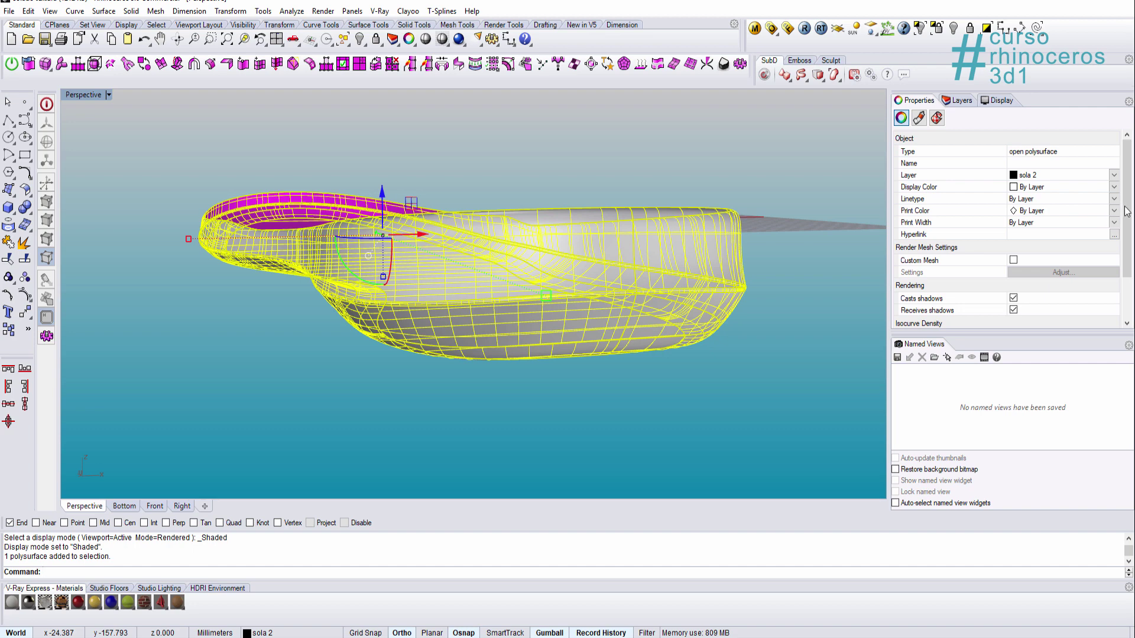
{"action": "left_click_drag", "start_coordinate": [1126, 211], "coordinate": [1116, 294]}
{"action": "left_click", "coordinate": [1028, 290]}
{"action": "right_click_drag", "start_coordinate": [827, 286], "coordinate": [614, 355]}
{"action": "key", "text": "Escape"}
{"action": "right_click_drag", "start_coordinate": [589, 235], "coordinate": [668, 242]}
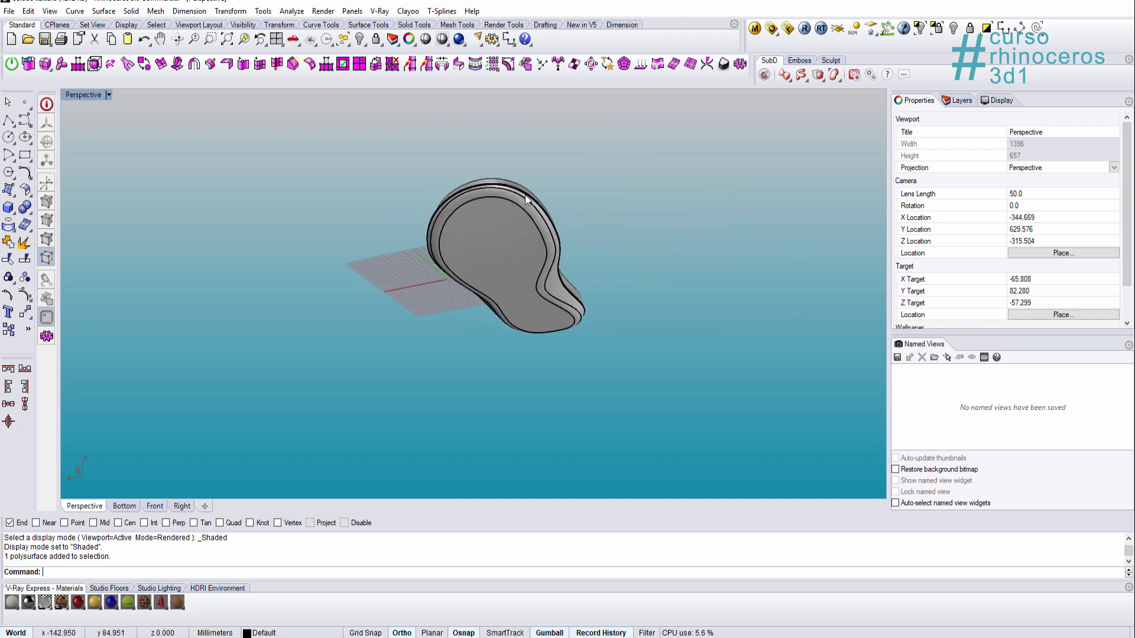
- Apply Zebra analysis with horizontal, medium stripes to the joined sole polysurface
{"action": "scroll", "coordinate": [508, 192], "scroll_direction": "up", "scroll_amount": 8}
{"action": "right_click_drag", "start_coordinate": [502, 187], "coordinate": [384, 286]}
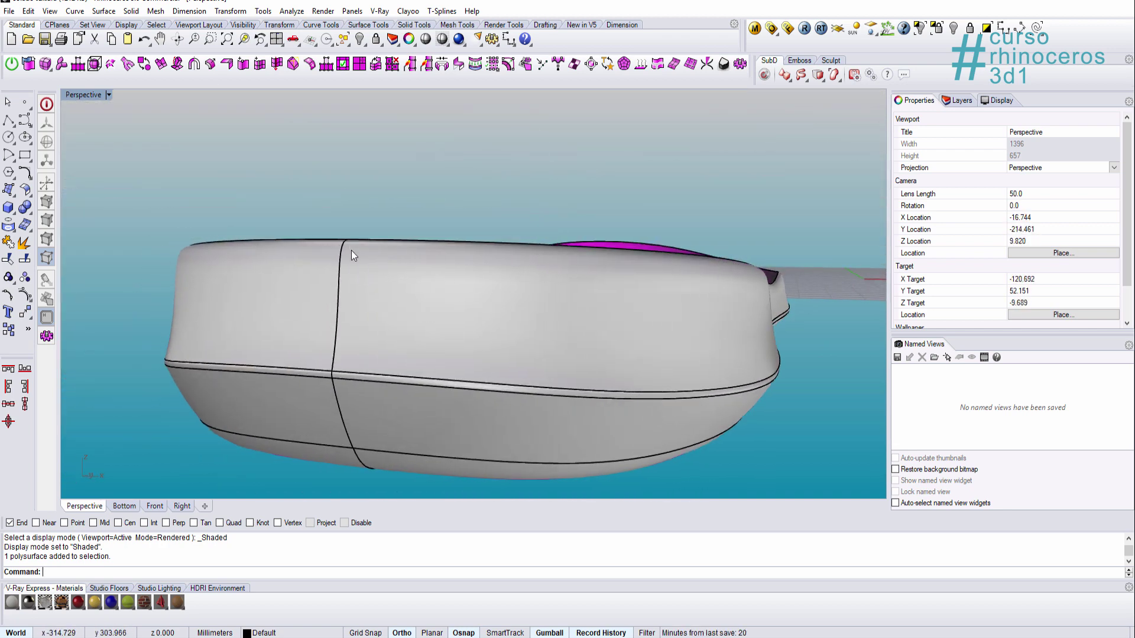
{"action": "right_click_drag", "start_coordinate": [351, 250], "coordinate": [447, 183]}
{"action": "left_click", "coordinate": [447, 172]}
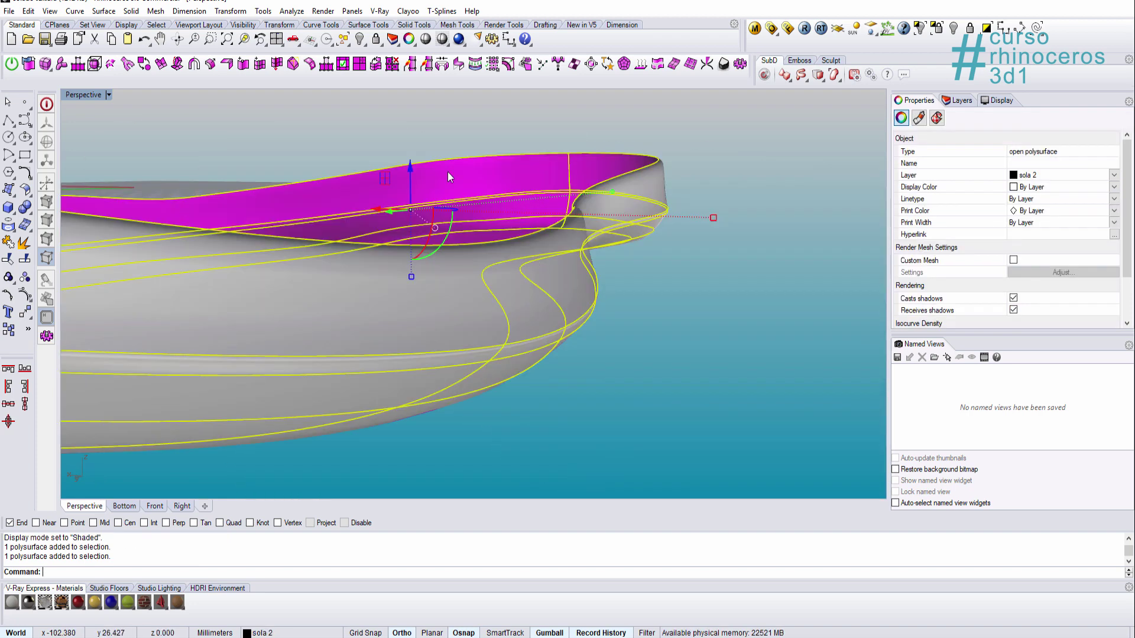
{"action": "left_click", "coordinate": [295, 11]}
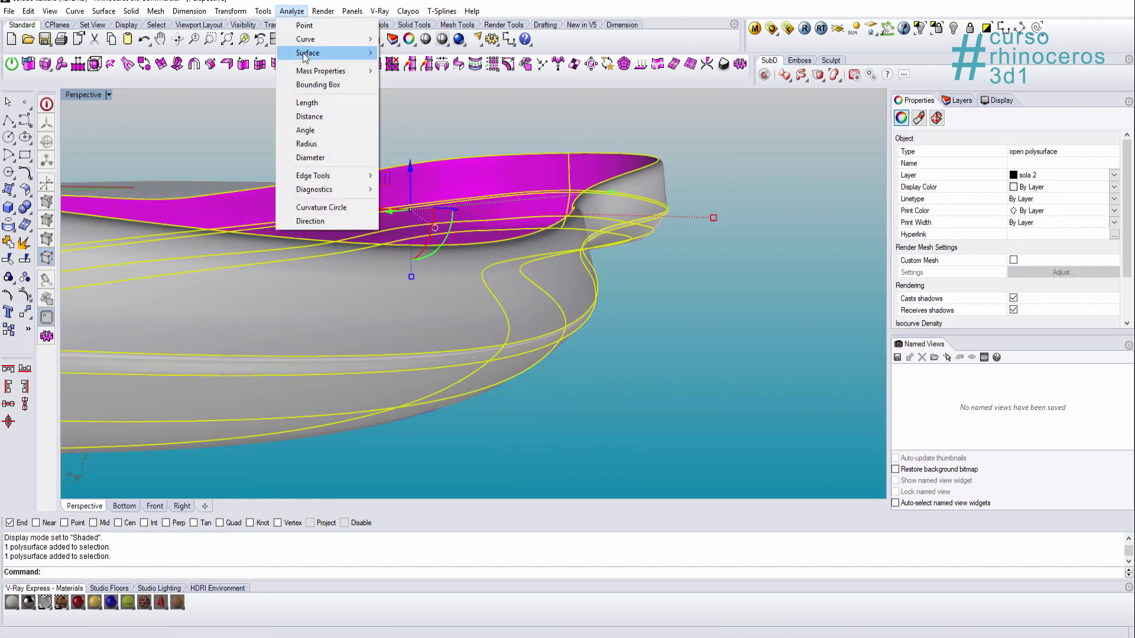
{"action": "mouse_move", "coordinate": [305, 57]}
{"action": "left_click", "coordinate": [404, 94]}
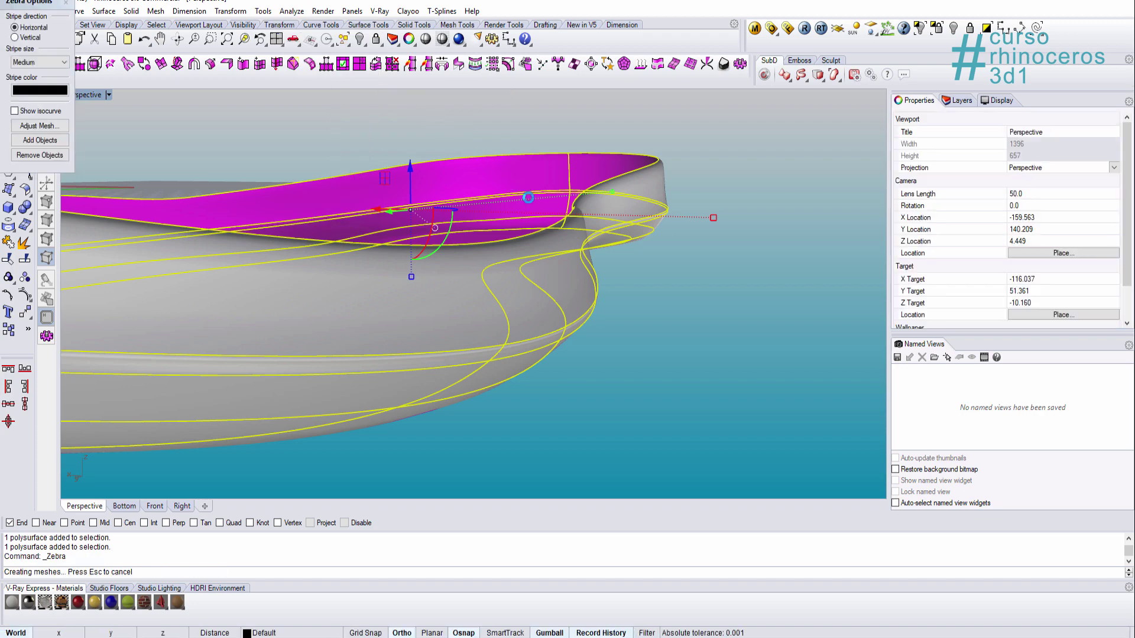
- Examine the zebra stripe flow along the sole's outer wall in Rendered display and end the analysis
{"action": "right_click_drag", "start_coordinate": [407, 195], "coordinate": [473, 225]}
{"action": "scroll", "coordinate": [347, 221], "scroll_direction": "up", "scroll_amount": 3}
{"action": "scroll", "coordinate": [347, 221], "scroll_direction": "down", "scroll_amount": 3}
{"action": "right_click_drag", "start_coordinate": [347, 221], "coordinate": [324, 270]}
{"action": "scroll", "coordinate": [610, 293], "scroll_direction": "up", "scroll_amount": 3}
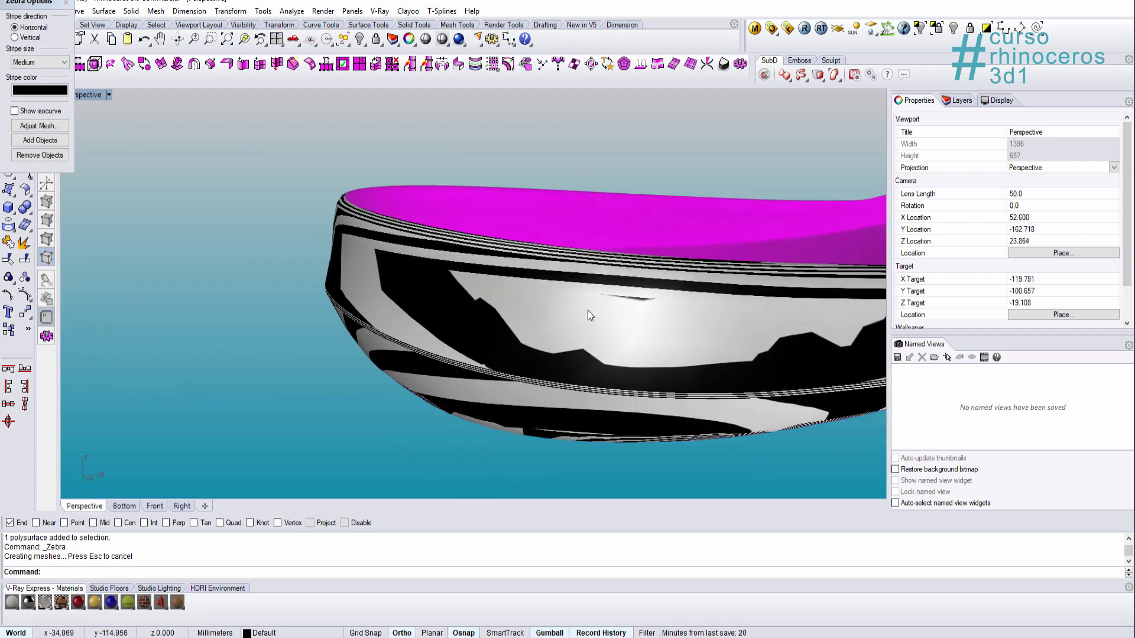
{"action": "mouse_move", "coordinate": [588, 310]}
{"action": "right_mouse_down", "text": "shift"}
{"action": "mouse_move", "coordinate": [484, 315]}
{"action": "mouse_move", "coordinate": [540, 317]}
{"action": "mouse_move", "coordinate": [431, 299]}
{"action": "right_mouse_up", "text": "shift"}
{"action": "key", "text": "ctrl+alt+s"}
{"action": "key", "text": "ctrl+alt+r"}
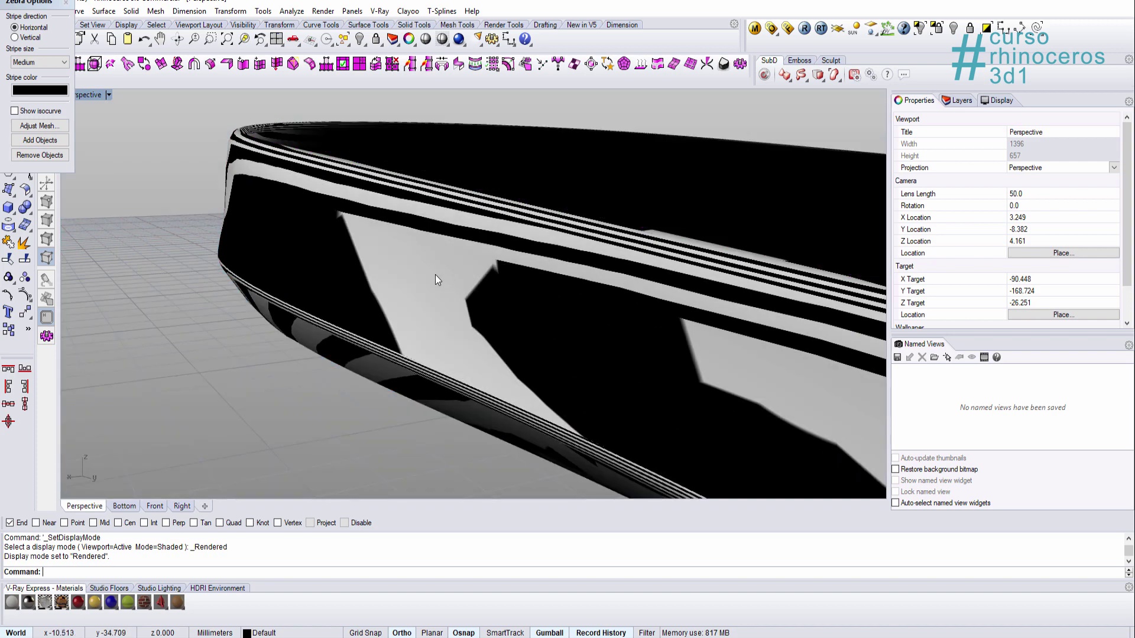
{"action": "scroll", "coordinate": [472, 273], "scroll_direction": "down", "scroll_amount": 10}
{"action": "right_click_drag", "start_coordinate": [472, 272], "coordinate": [648, 289]}
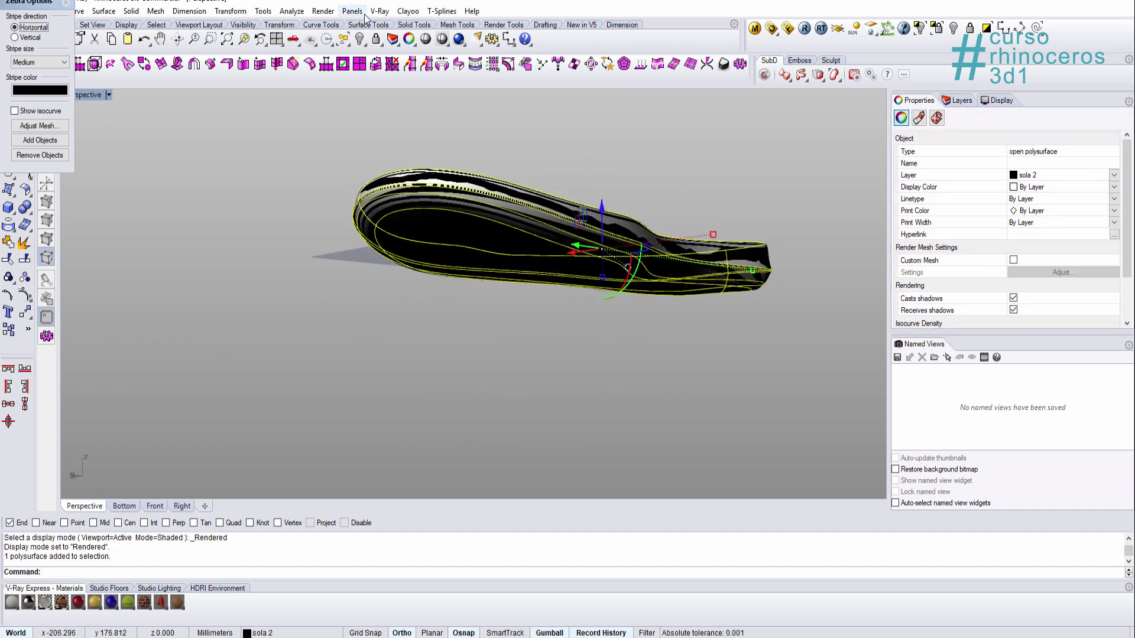
{"action": "left_click", "coordinate": [67, 3]}
- Check the sole's surface reflections with the Environment Map analysis
{"action": "left_click", "coordinate": [291, 11]}
{"action": "mouse_move", "coordinate": [310, 55]}
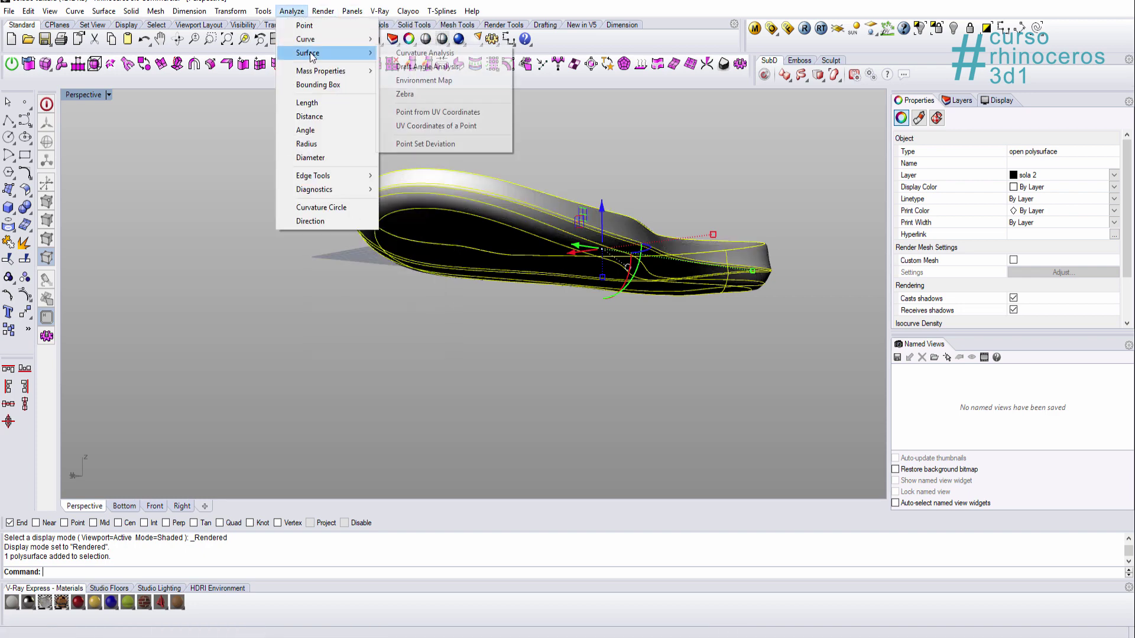
{"action": "left_click", "coordinate": [424, 80]}
{"action": "mouse_move", "coordinate": [574, 166]}
{"action": "right_mouse_down"}
{"action": "mouse_move", "coordinate": [584, 220]}
{"action": "mouse_move", "coordinate": [583, 204]}
{"action": "right_mouse_up"}
{"action": "left_click", "coordinate": [799, 477]}
{"action": "right_click_drag", "start_coordinate": [759, 280], "coordinate": [392, 230]}
{"action": "mouse_move", "coordinate": [367, 269]}
{"action": "right_mouse_down"}
{"action": "mouse_move", "coordinate": [431, 256]}
{"action": "mouse_move", "coordinate": [658, 273]}
{"action": "mouse_move", "coordinate": [403, 363]}
{"action": "mouse_move", "coordinate": [345, 299]}
{"action": "mouse_move", "coordinate": [375, 263]}
{"action": "right_mouse_up"}
{"action": "scroll", "coordinate": [374, 264], "scroll_direction": "down", "scroll_amount": 5}
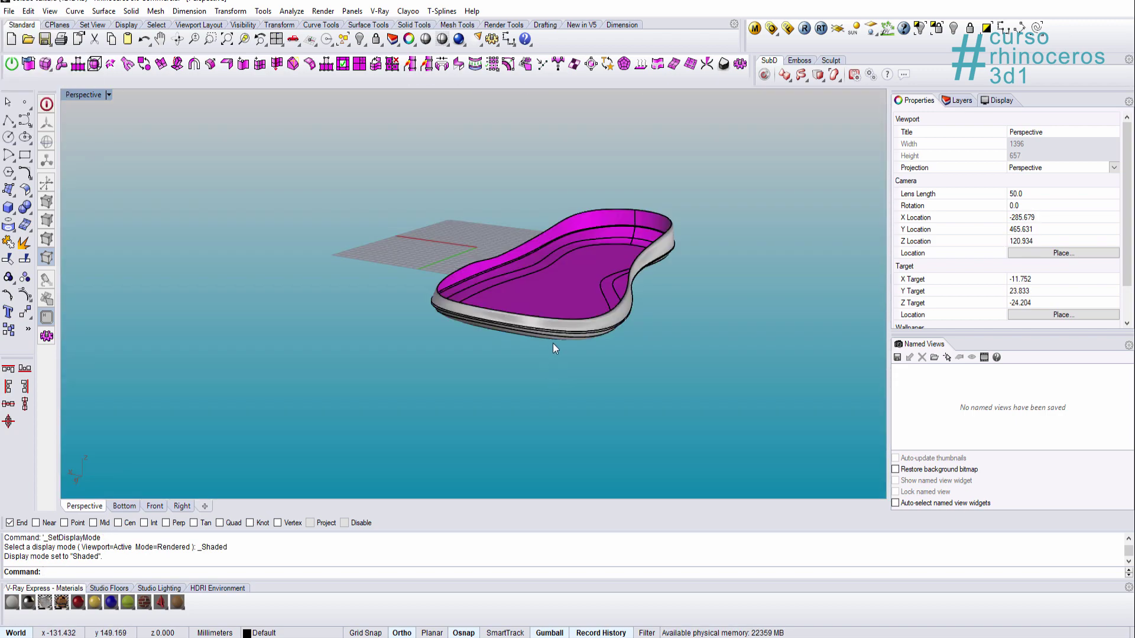
- Explode the joined sole polysurface into its separate surfaces
{"action": "scroll", "coordinate": [577, 317], "scroll_direction": "up", "scroll_amount": 6}
{"action": "mouse_move", "coordinate": [554, 325]}
{"action": "right_mouse_down"}
{"action": "mouse_move", "coordinate": [598, 303]}
{"action": "mouse_move", "coordinate": [406, 317]}
{"action": "mouse_move", "coordinate": [665, 288]}
{"action": "mouse_move", "coordinate": [403, 276]}
{"action": "mouse_move", "coordinate": [578, 286]}
{"action": "mouse_move", "coordinate": [371, 295]}
{"action": "right_mouse_up"}
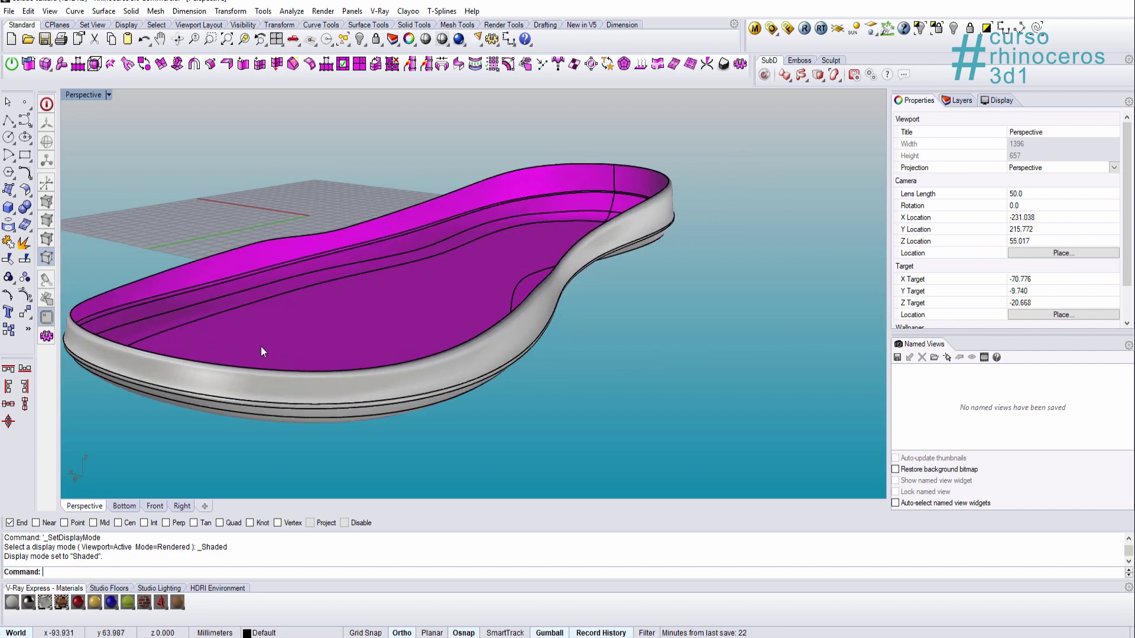
{"action": "right_click_drag", "start_coordinate": [392, 301], "coordinate": [446, 299]}
{"action": "right_click_drag", "start_coordinate": [528, 292], "coordinate": [643, 416]}
{"action": "left_click", "coordinate": [608, 391]}
{"action": "key", "text": "Escape"}
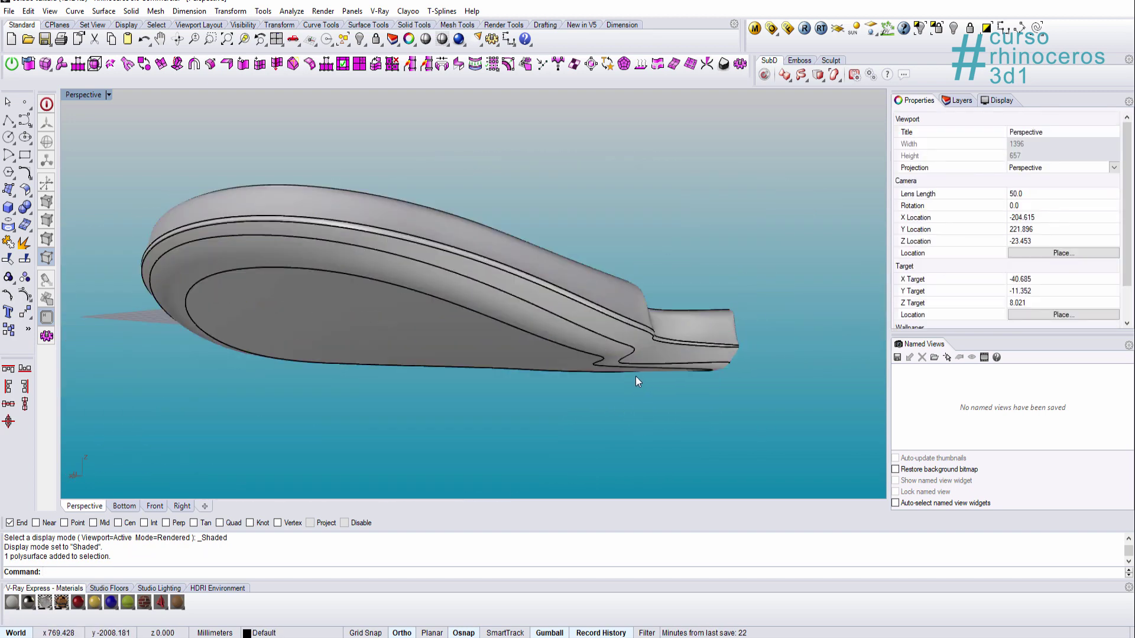
{"action": "right_click_drag", "start_coordinate": [640, 377], "coordinate": [564, 367]}
{"action": "left_click", "coordinate": [551, 345]}
{"action": "key", "text": "Escape"}
- Join the three exploded surfaces of the lower sole into one polysurface
{"action": "left_click", "coordinate": [565, 367]}
{"action": "left_click", "coordinate": [555, 372]}
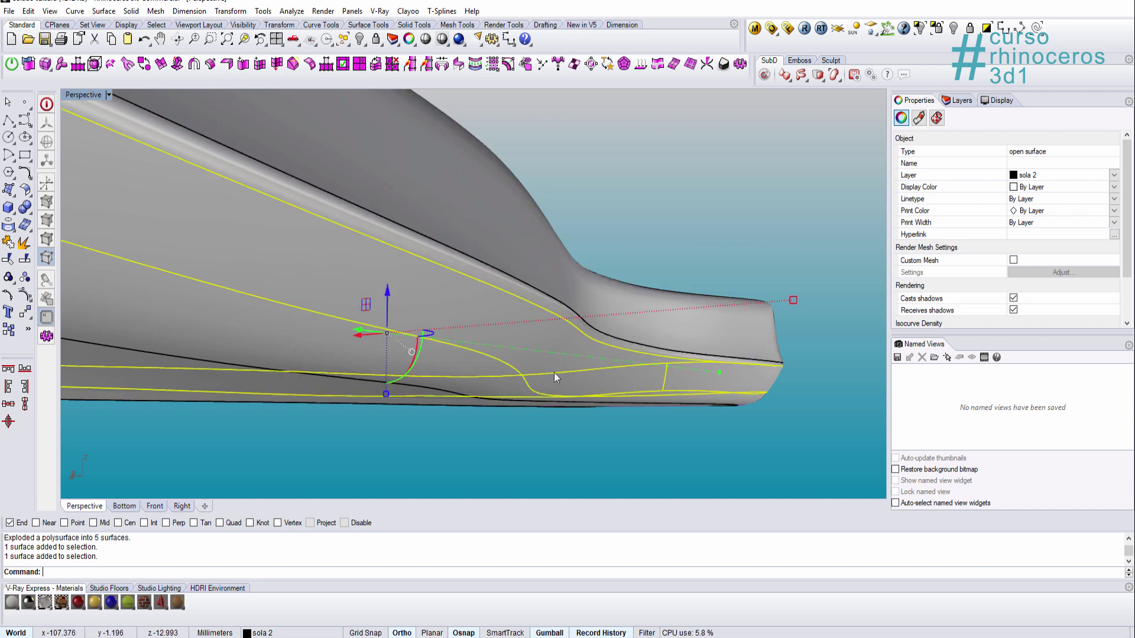
{"action": "right_click_drag", "start_coordinate": [521, 401], "coordinate": [533, 405]}
{"action": "left_click", "coordinate": [533, 406], "text": "shift"}
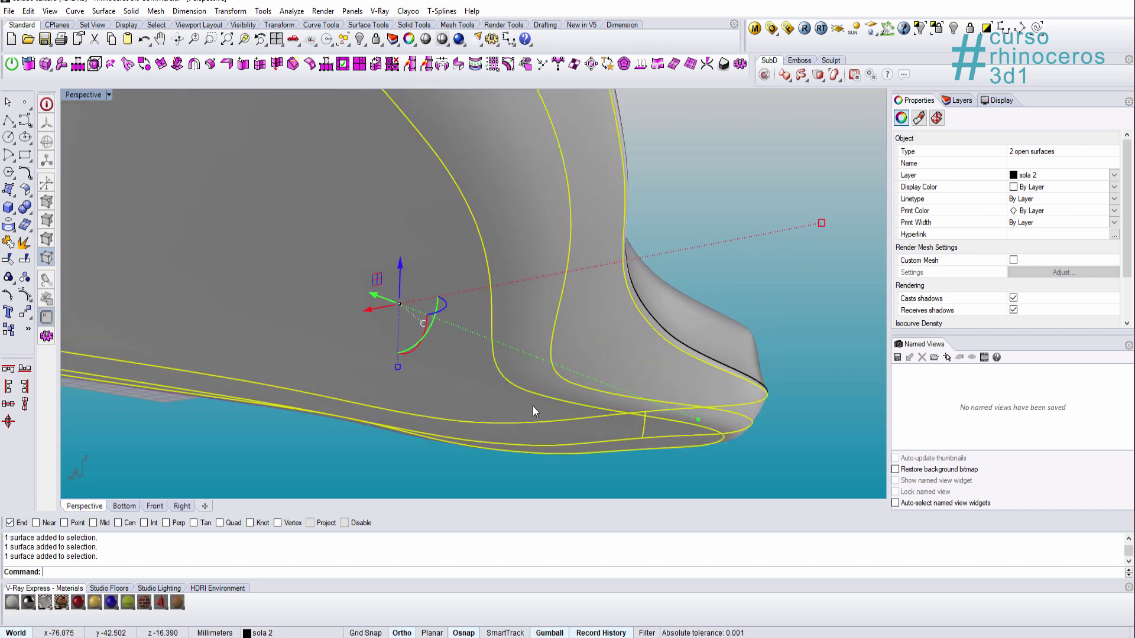
{"action": "key", "text": "ctrl+j"}
{"action": "scroll", "coordinate": [533, 406], "scroll_direction": "down", "scroll_amount": 2}
{"action": "left_click_drag", "start_coordinate": [562, 382], "coordinate": [532, 306]}
{"action": "key", "text": "ctrl+z"}
{"action": "left_click", "coordinate": [532, 306], "text": "shift"}
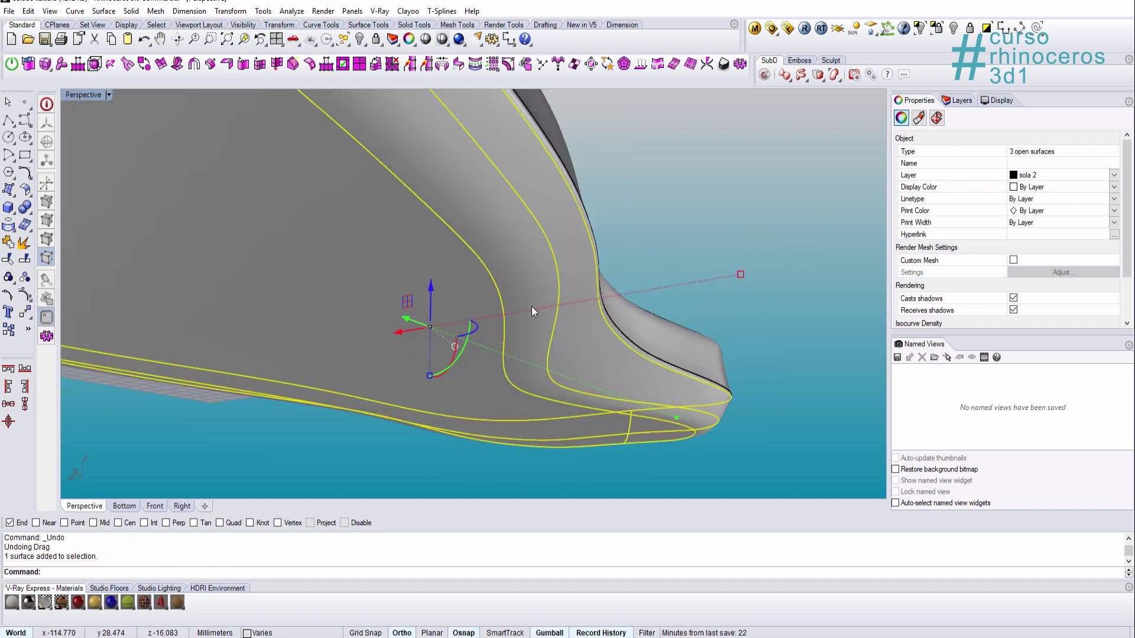
{"action": "key", "text": "ctrl+j"}
{"action": "key", "text": "ctrl+z"}
- Delete the thin rim strip surface between the upper wall and the lower sole
{"action": "right_click_drag", "start_coordinate": [595, 296], "coordinate": [647, 328]}
{"action": "left_click", "coordinate": [647, 327]}
{"action": "scroll", "coordinate": [648, 331], "scroll_direction": "up", "scroll_amount": 5}
{"action": "key", "text": "Escape"}
{"action": "right_click_drag", "start_coordinate": [643, 391], "coordinate": [375, 371]}
{"action": "left_click", "coordinate": [634, 331]}
{"action": "key", "text": "Delete"}
- Duplicate the seam edges of the upper wall and the lower sole above and below the rim gap
{"action": "scroll", "coordinate": [497, 363], "scroll_direction": "down", "scroll_amount": 5}
{"action": "scroll", "coordinate": [775, 398], "scroll_direction": "up", "scroll_amount": 8}
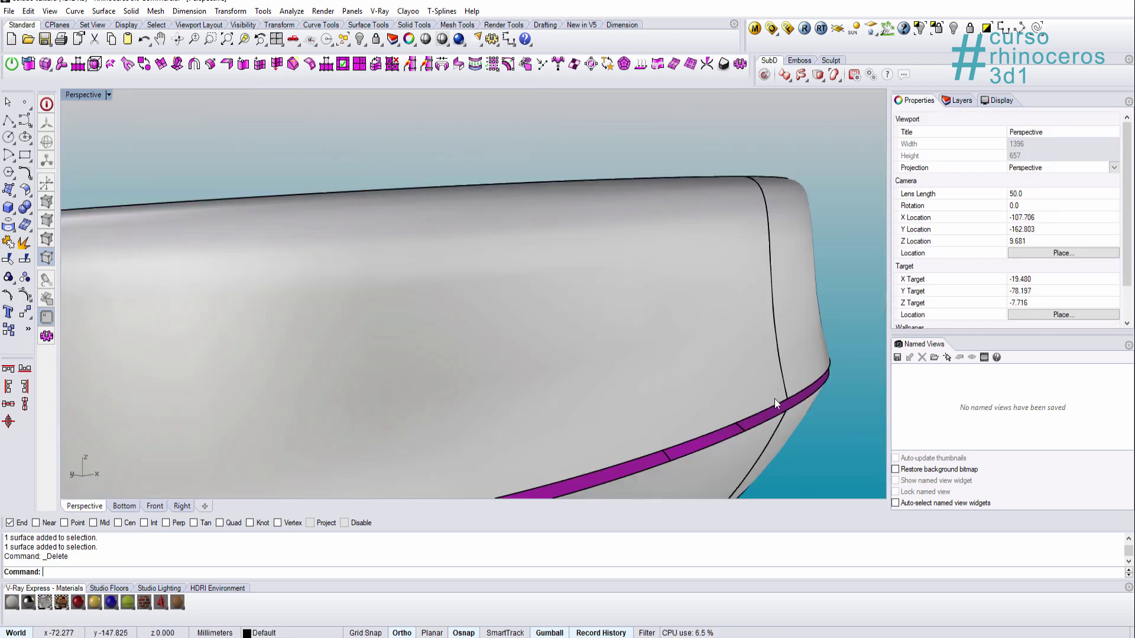
{"action": "right_click_drag", "start_coordinate": [774, 399], "coordinate": [618, 302]}
{"action": "scroll", "coordinate": [780, 390], "scroll_direction": "down", "scroll_amount": 8}
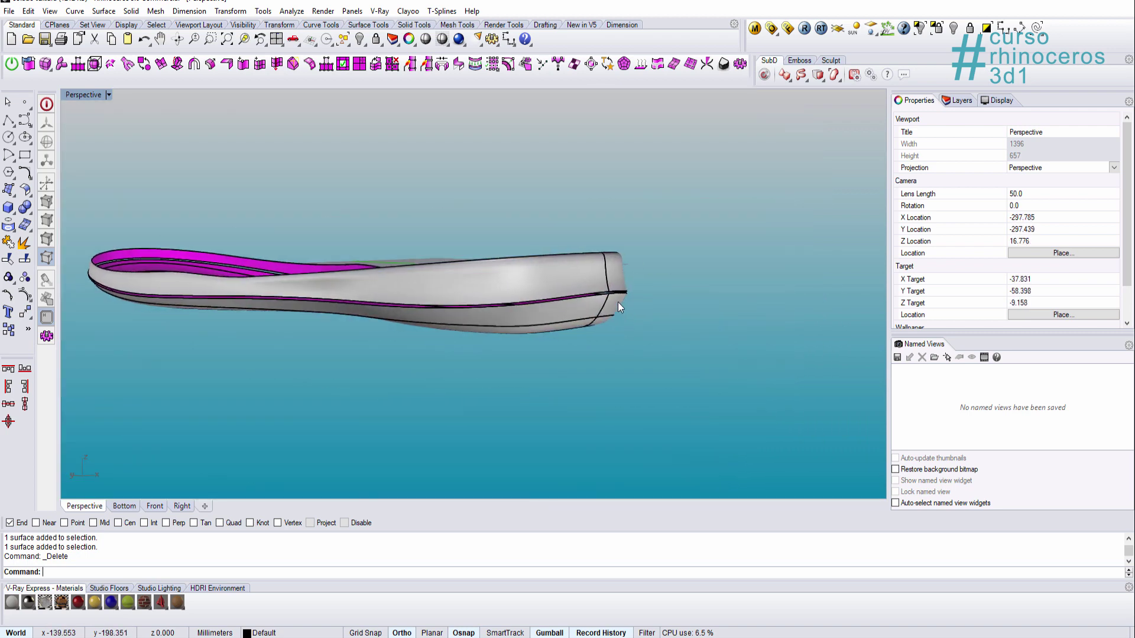
{"action": "scroll", "coordinate": [603, 303], "scroll_direction": "up", "scroll_amount": 6}
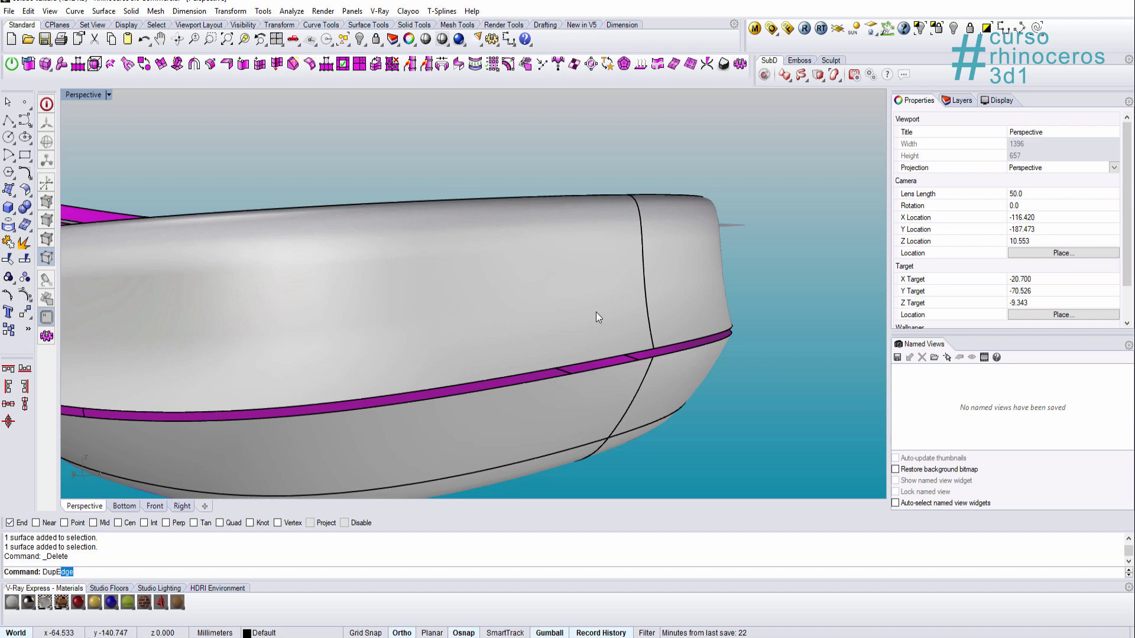
{"action": "key", "text": "Return"}
{"action": "left_click", "coordinate": [646, 301]}
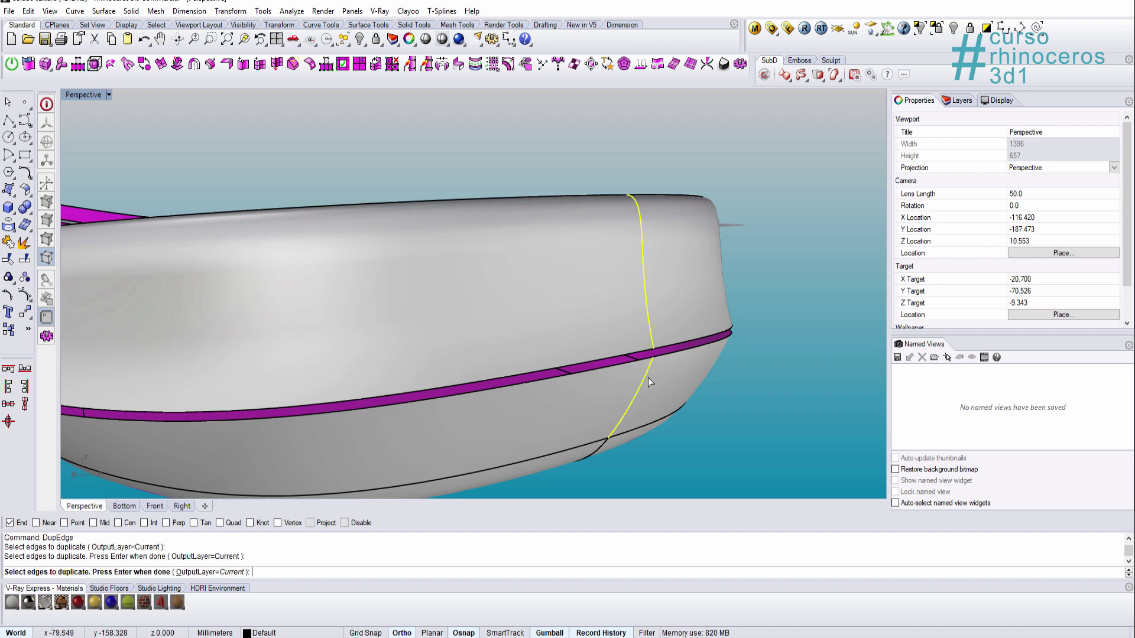
{"action": "right_click_drag", "start_coordinate": [650, 382], "coordinate": [597, 311]}
{"action": "key", "text": "Return"}
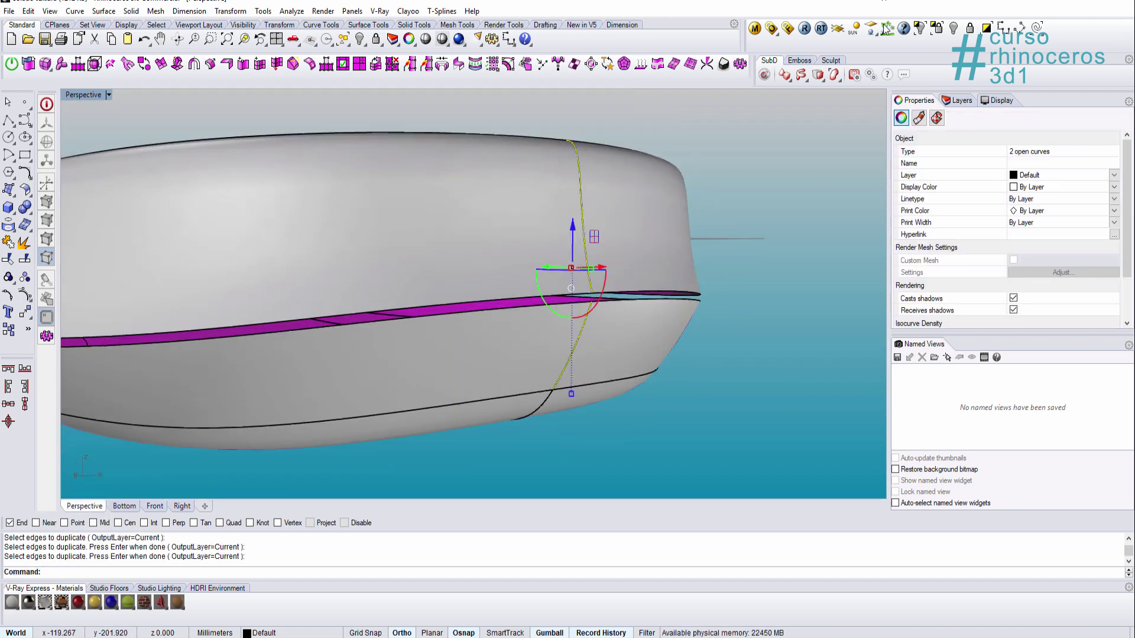
- Isolate the two duplicated seam curves and bridge their near ends with a Blend curve using Curvature continuity
{"action": "left_click", "coordinate": [913, 30]}
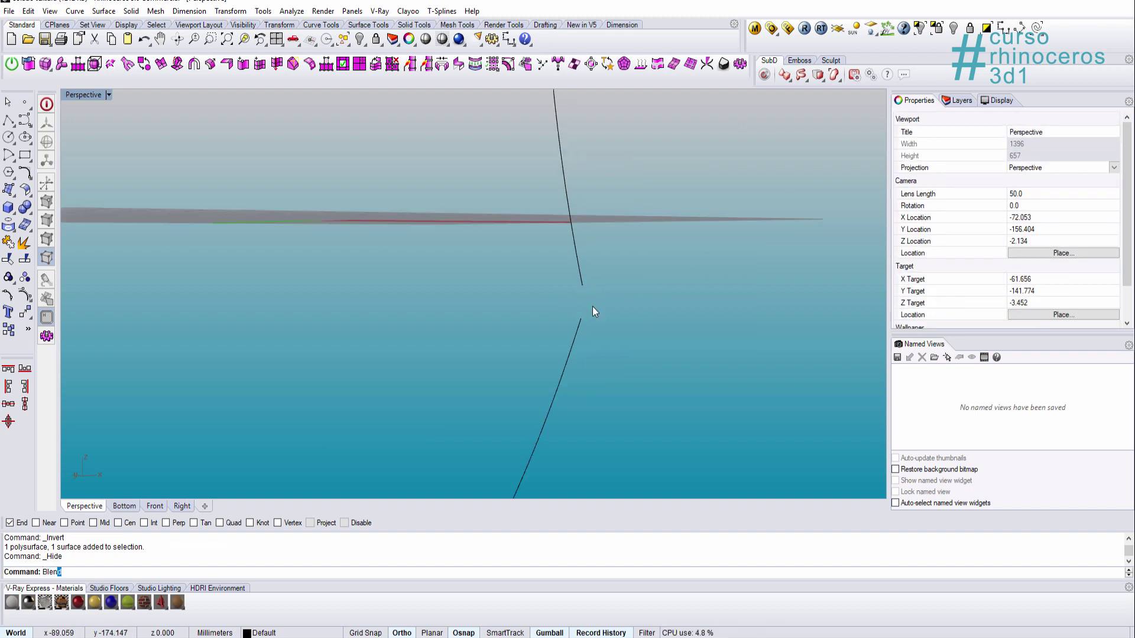
{"action": "key", "text": "Return"}
{"action": "left_click", "coordinate": [582, 282]}
{"action": "left_click", "coordinate": [579, 318]}
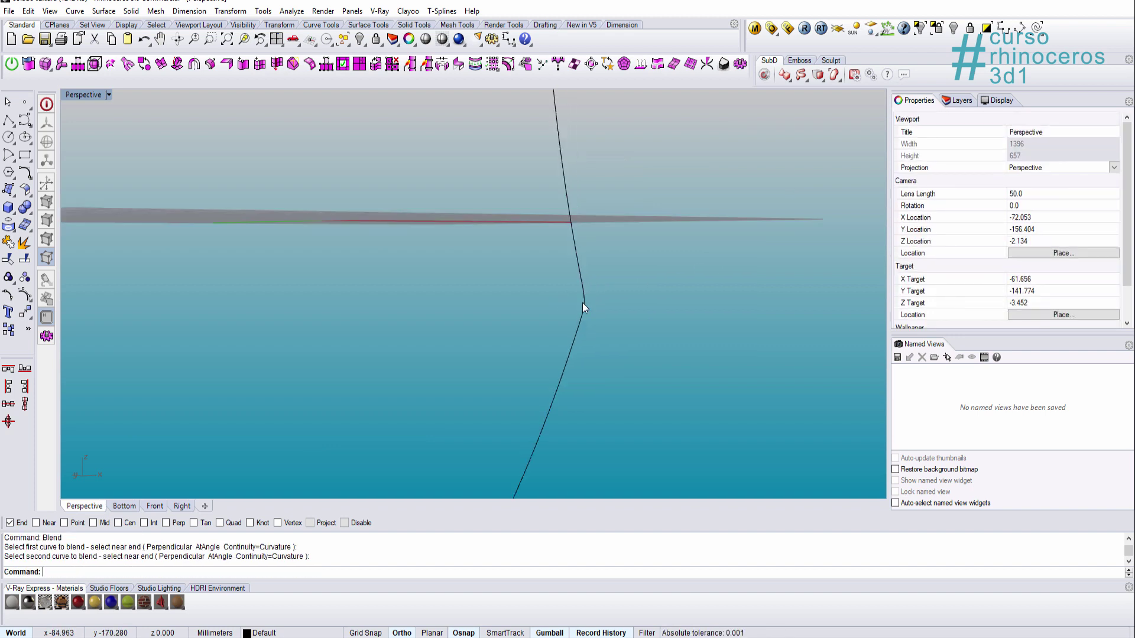
{"action": "left_click", "coordinate": [584, 304]}
{"action": "key", "text": "Escape"}
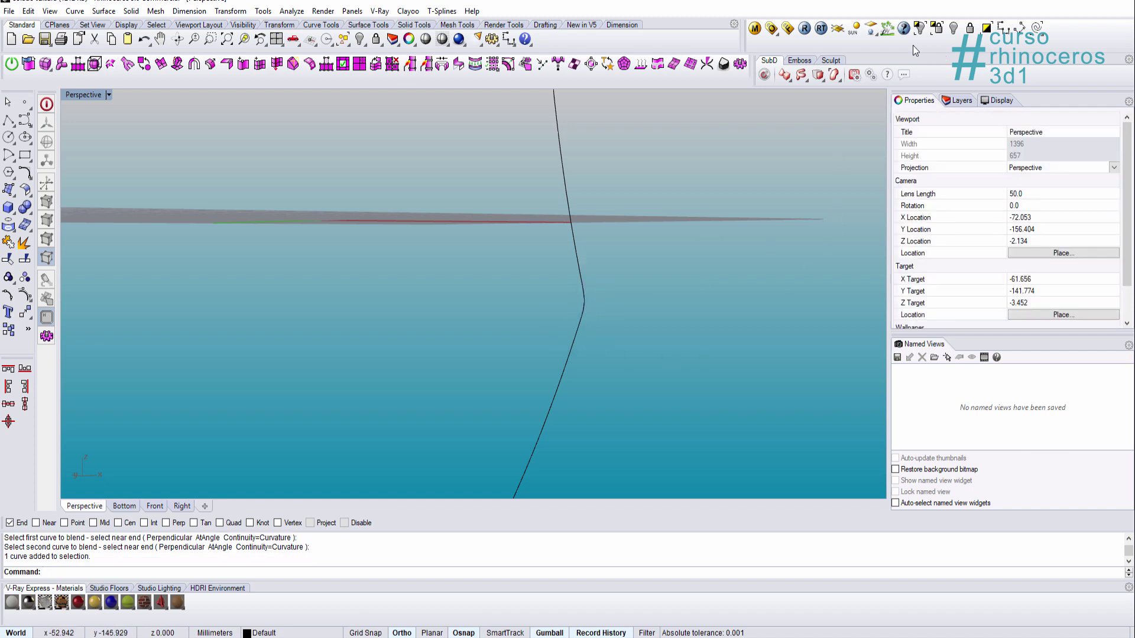
- Show the hidden sole parts and delete the two duplicated seam curves, keeping the blend curve
{"action": "left_click", "coordinate": [936, 28]}
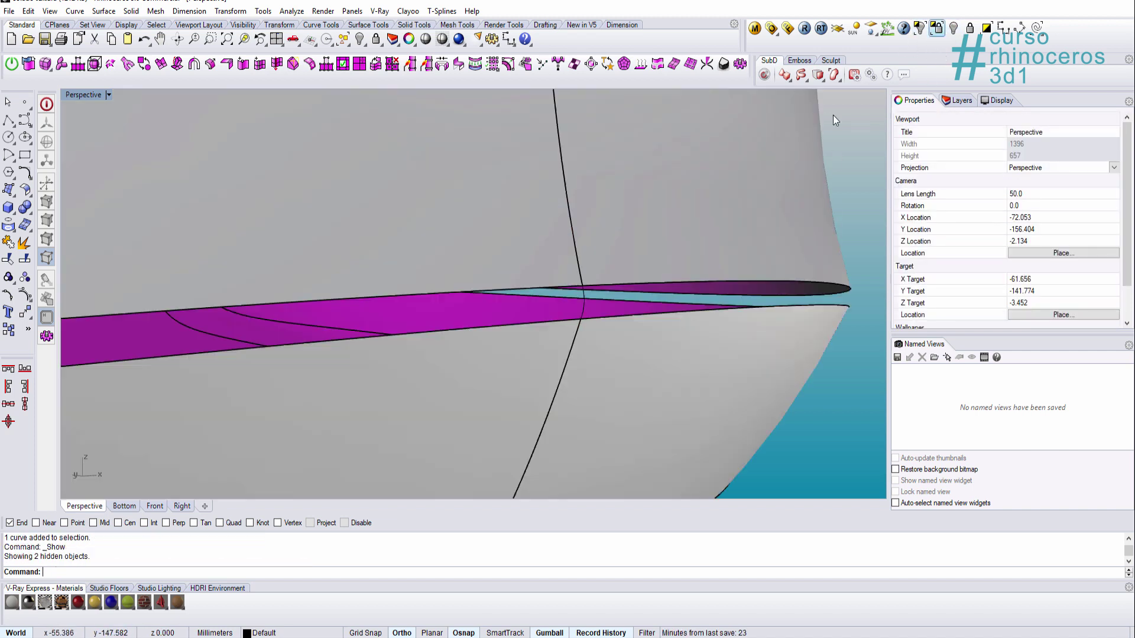
{"action": "left_click", "coordinate": [574, 336]}
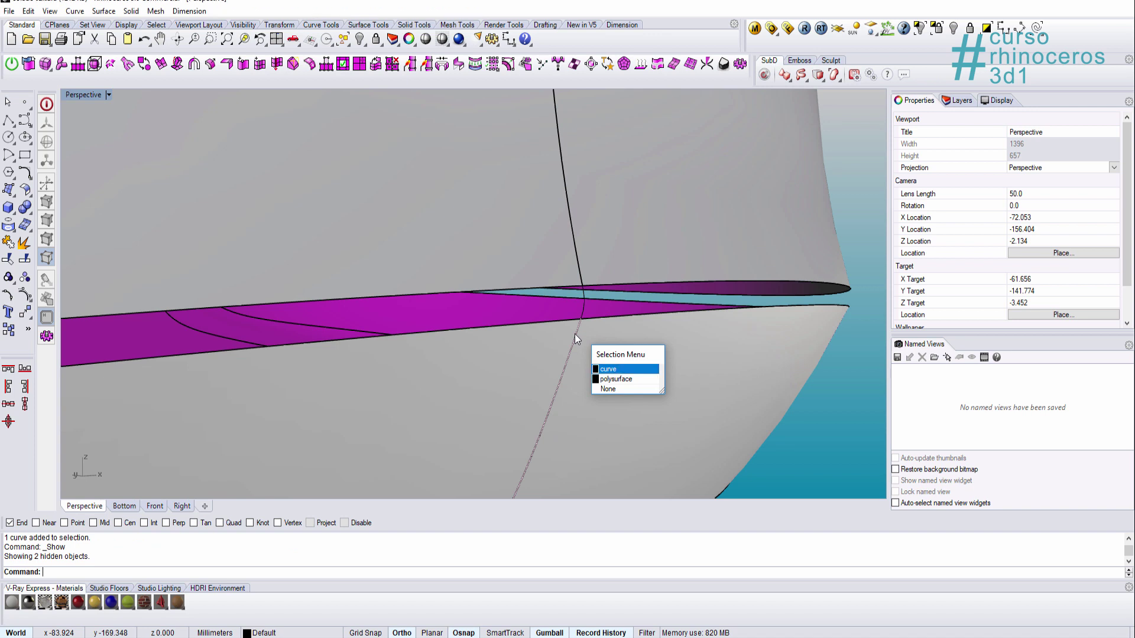
{"action": "left_click", "coordinate": [603, 369]}
{"action": "key", "text": "Delete"}
{"action": "left_click", "coordinate": [584, 285]}
{"action": "left_click", "coordinate": [607, 305]}
{"action": "key", "text": "Delete"}
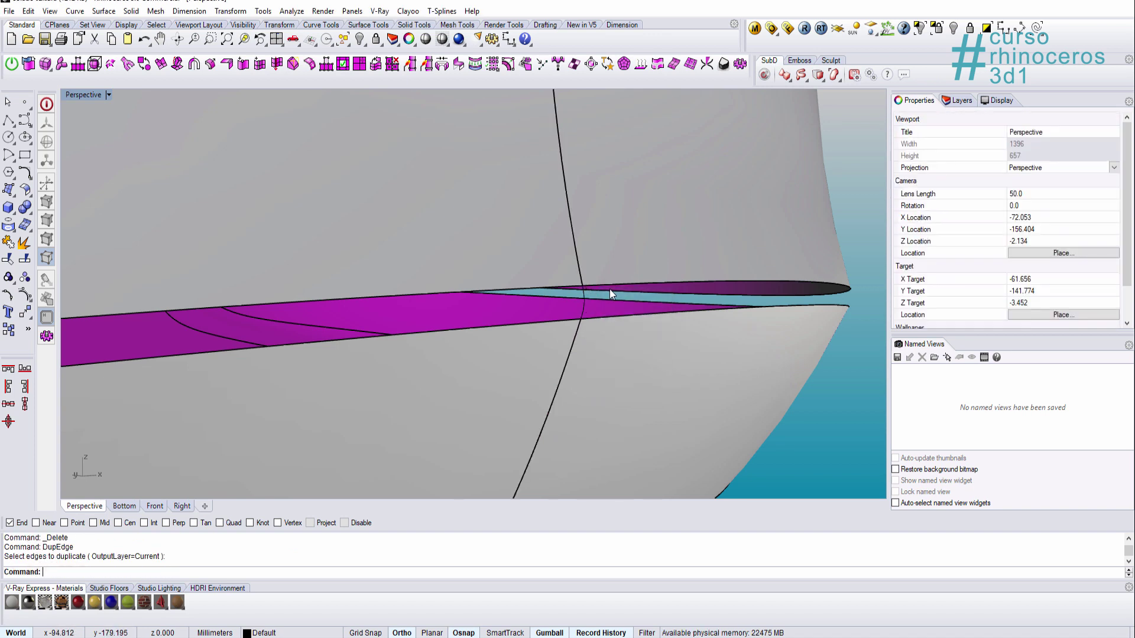
- Duplicate the open borders of the upper wall and the lower sole, and delete the resulting curves
{"action": "key", "text": "Return"}
{"action": "left_click", "coordinate": [628, 342]}
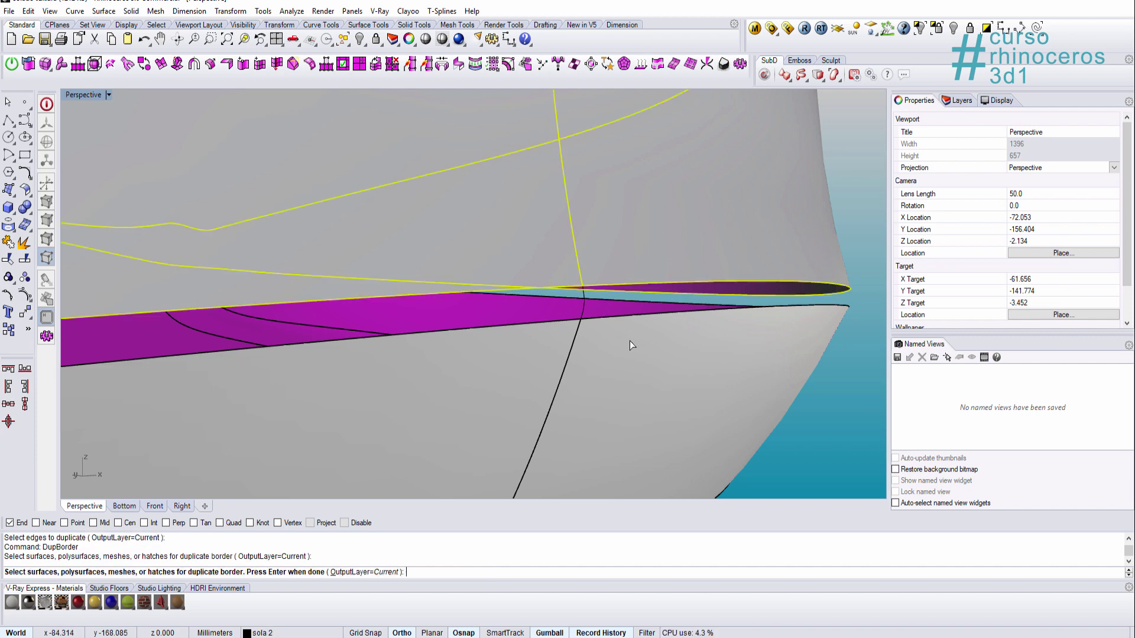
{"action": "key", "text": "Return"}
{"action": "scroll", "coordinate": [627, 342], "scroll_direction": "down", "scroll_amount": 5}
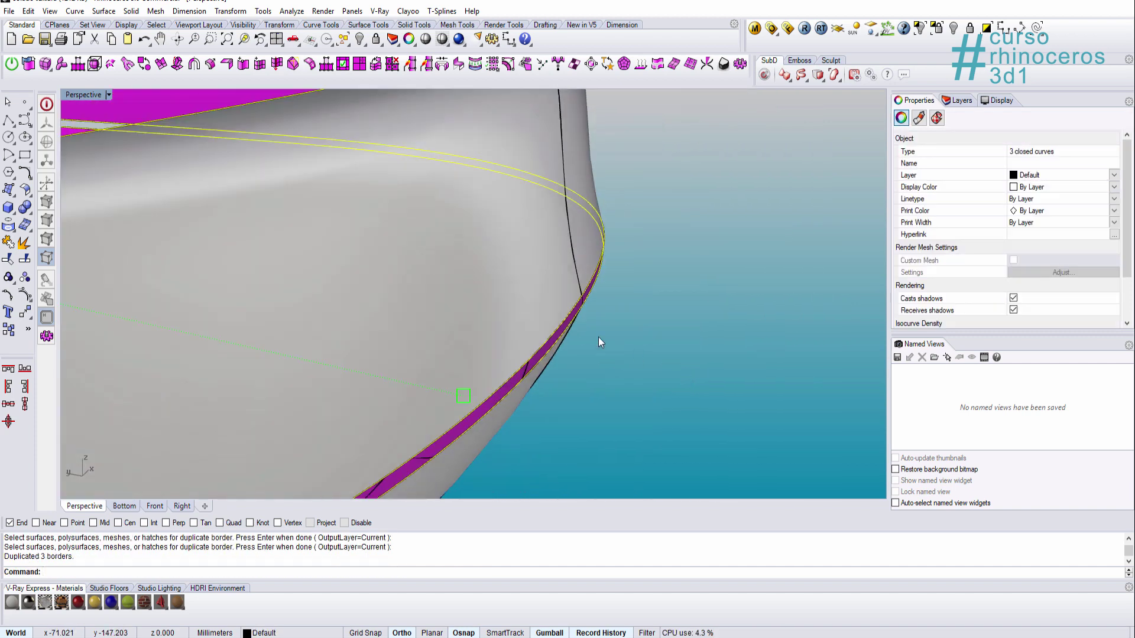
{"action": "right_click_drag", "start_coordinate": [598, 337], "coordinate": [582, 226]}
{"action": "right_click_drag", "start_coordinate": [568, 302], "coordinate": [590, 318]}
{"action": "key", "text": "Delete"}
- Show the blend curve's control points and examine how the curve meets the two borders of the rim gap
{"action": "scroll", "coordinate": [598, 334], "scroll_direction": "up", "scroll_amount": 6}
{"action": "left_click", "coordinate": [571, 361]}
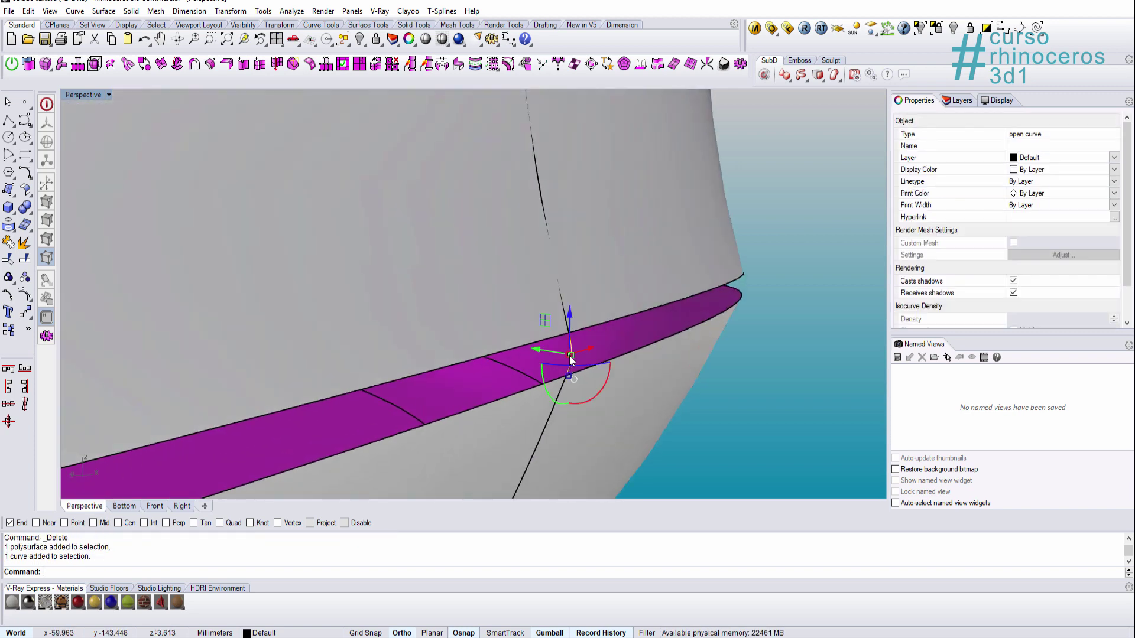
{"action": "scroll", "coordinate": [570, 370], "scroll_direction": "up", "scroll_amount": 2}
{"action": "key", "text": "F10"}
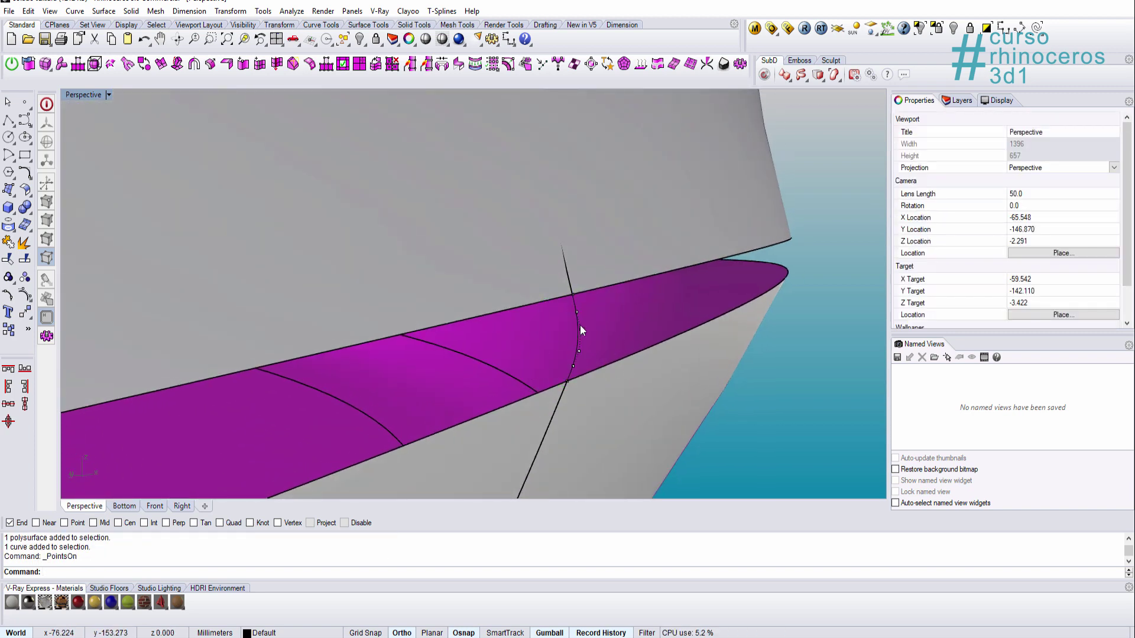
{"action": "right_click_drag", "start_coordinate": [580, 325], "coordinate": [623, 306]}
{"action": "left_click", "coordinate": [617, 345]}
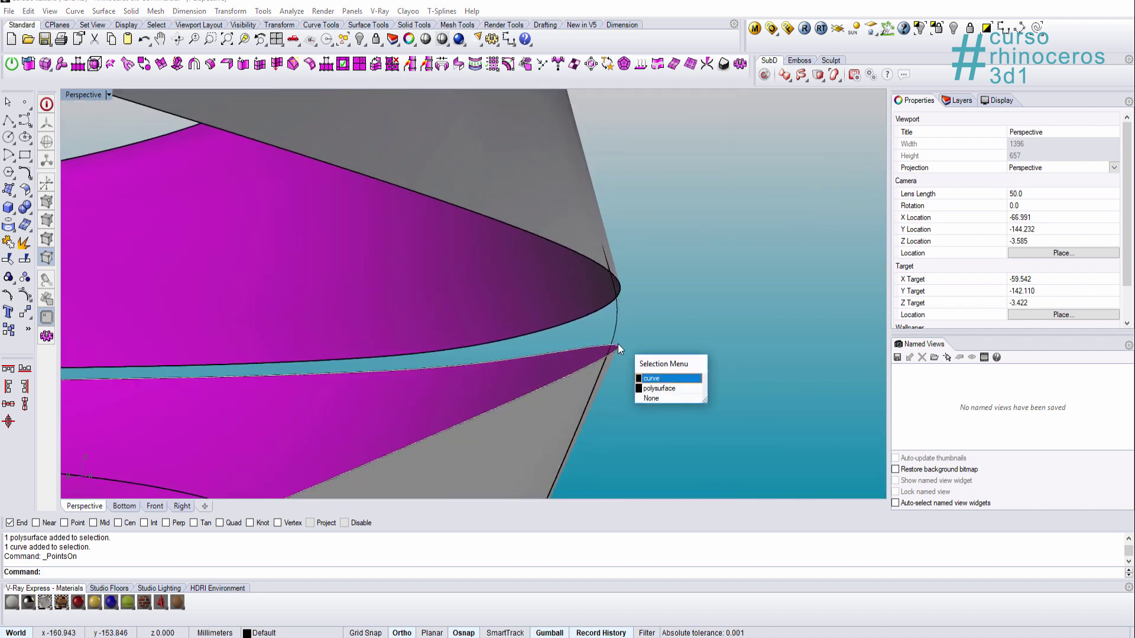
{"action": "key", "text": "Return"}
{"action": "left_click", "coordinate": [599, 270]}
{"action": "key", "text": "Escape"}
{"action": "key", "text": "Escape"}
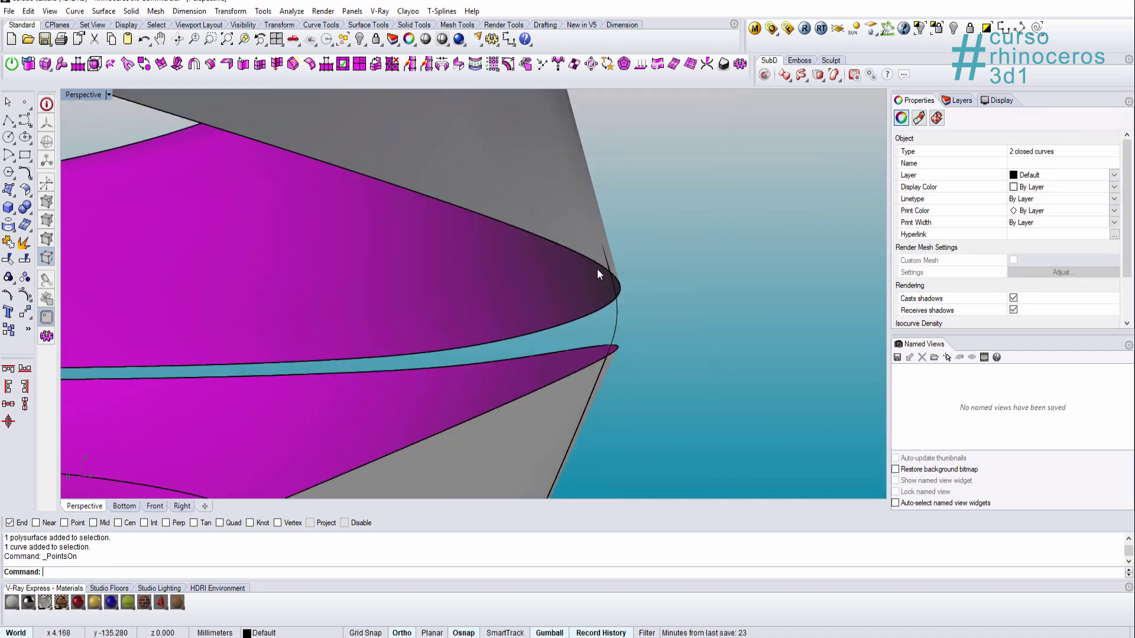
- Build the rim strip with Sweep2, using the upper and lower gap borders as rails, the blend curve as cross section, and Do not simplify
{"action": "type", "text": "Sweep1"}
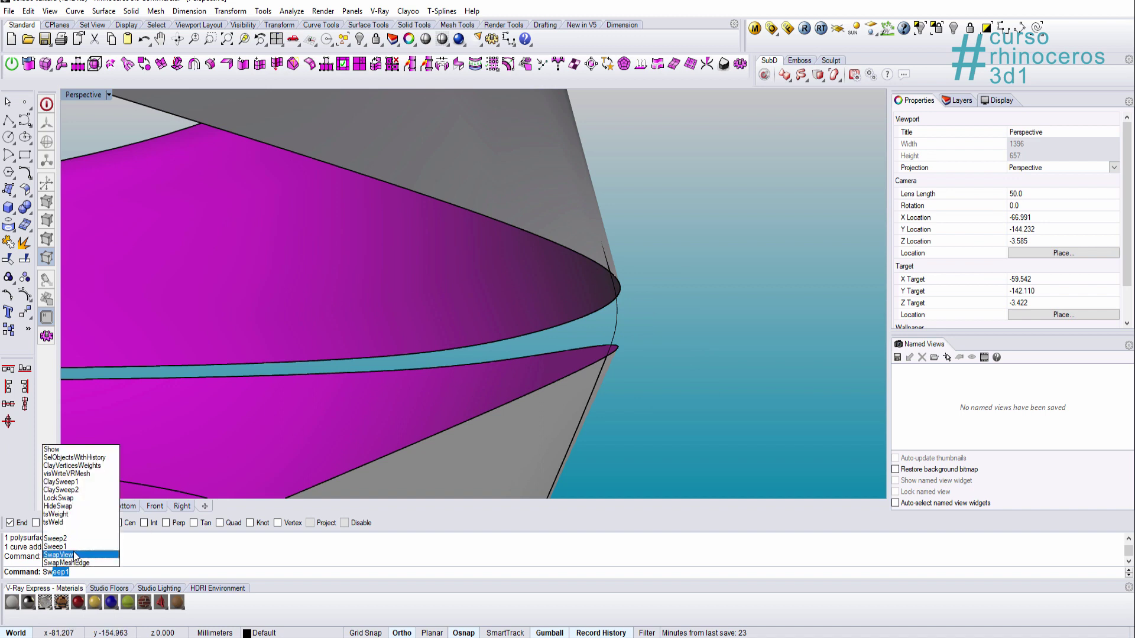
{"action": "left_click", "coordinate": [77, 542]}
{"action": "left_click", "coordinate": [593, 265]}
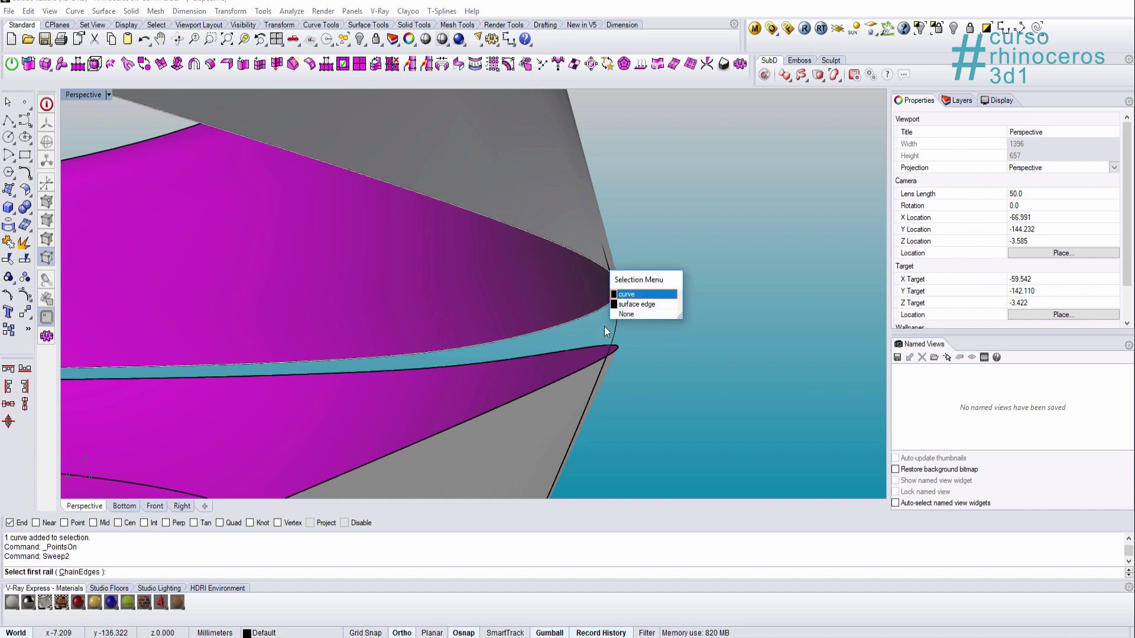
{"action": "left_click", "coordinate": [631, 305]}
{"action": "left_click", "coordinate": [592, 363]}
{"action": "left_click", "coordinate": [633, 400]}
{"action": "left_click", "coordinate": [616, 324]}
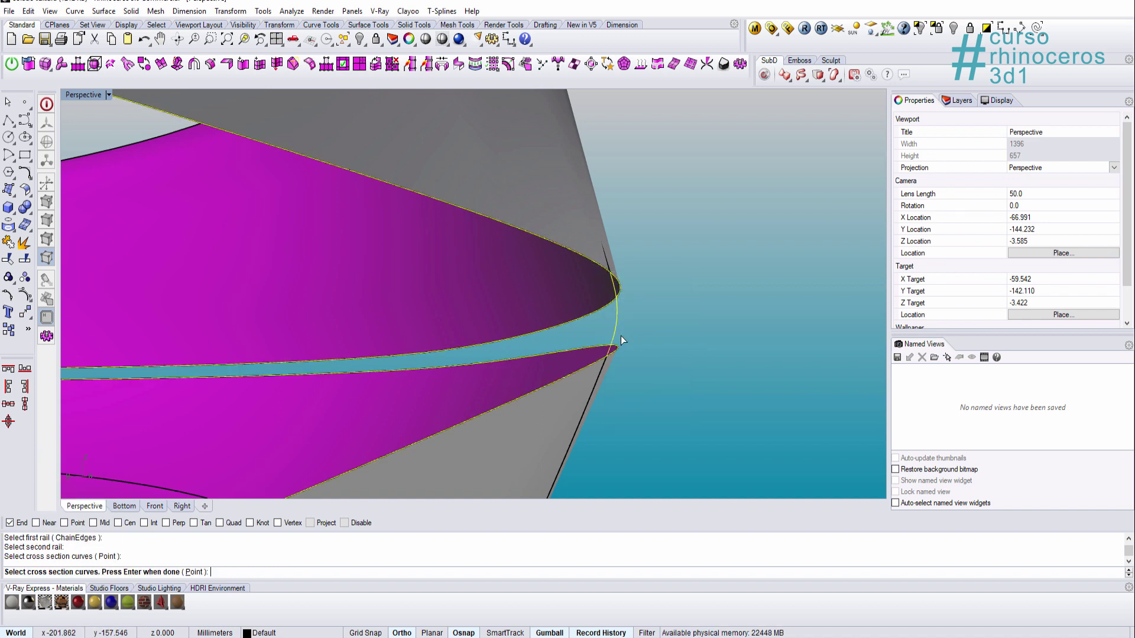
{"action": "right_click_drag", "start_coordinate": [620, 336], "coordinate": [611, 304]}
{"action": "right_click", "coordinate": [611, 306]}
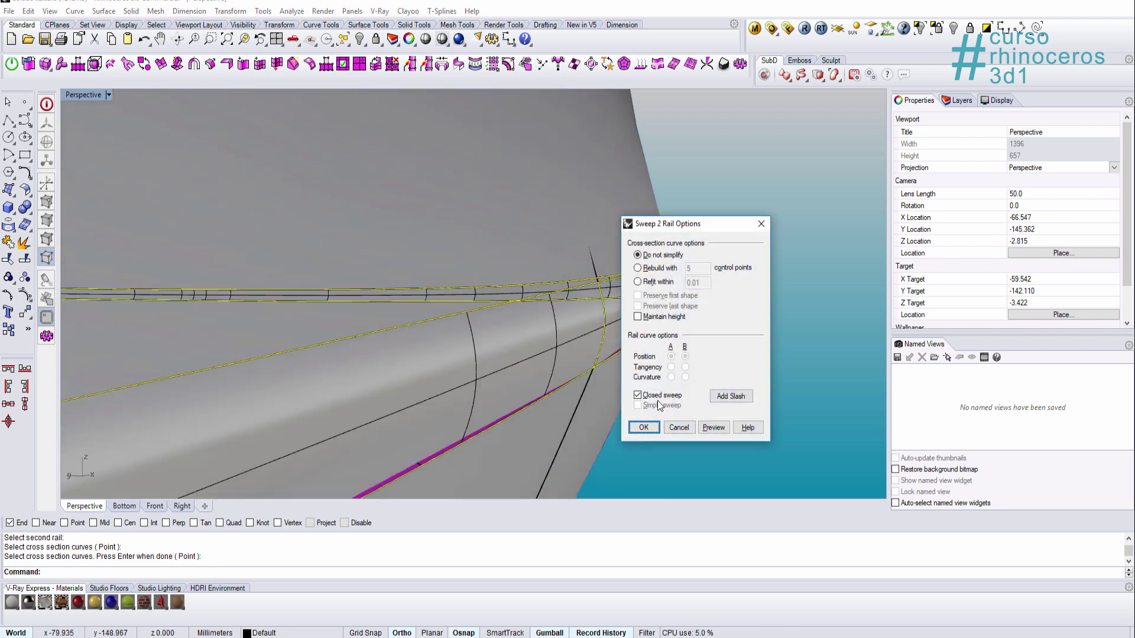
{"action": "left_click", "coordinate": [643, 428]}
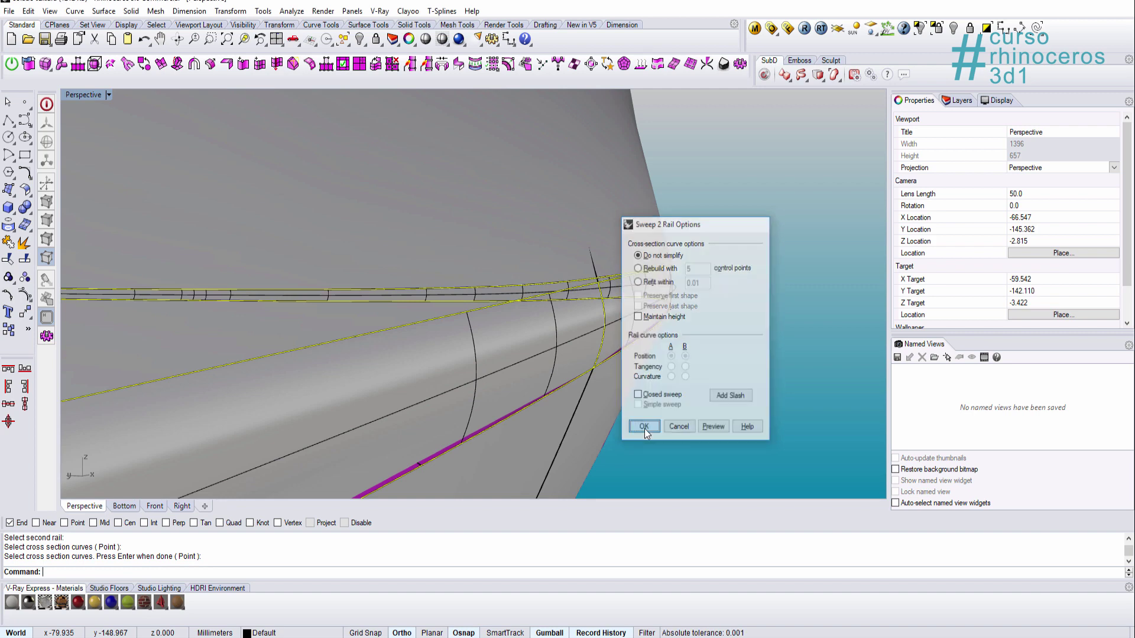
- Join the upper wall, the swept rim strip and the lower sole into one polysurface
{"action": "scroll", "coordinate": [541, 385], "scroll_direction": "down", "scroll_amount": 10}
{"action": "right_click_drag", "start_coordinate": [515, 408], "coordinate": [519, 389]}
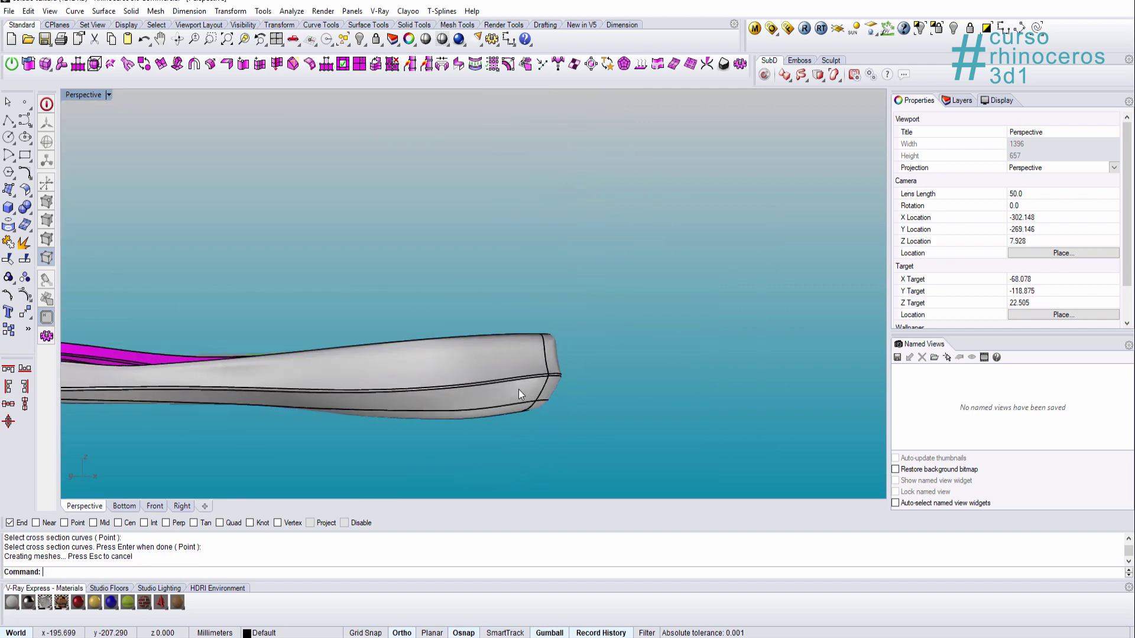
{"action": "scroll", "coordinate": [529, 382], "scroll_direction": "up", "scroll_amount": 12}
{"action": "left_click", "coordinate": [540, 364]}
{"action": "left_click", "coordinate": [535, 340], "text": "shift"}
{"action": "scroll", "coordinate": [523, 407], "scroll_direction": "down", "scroll_amount": 6}
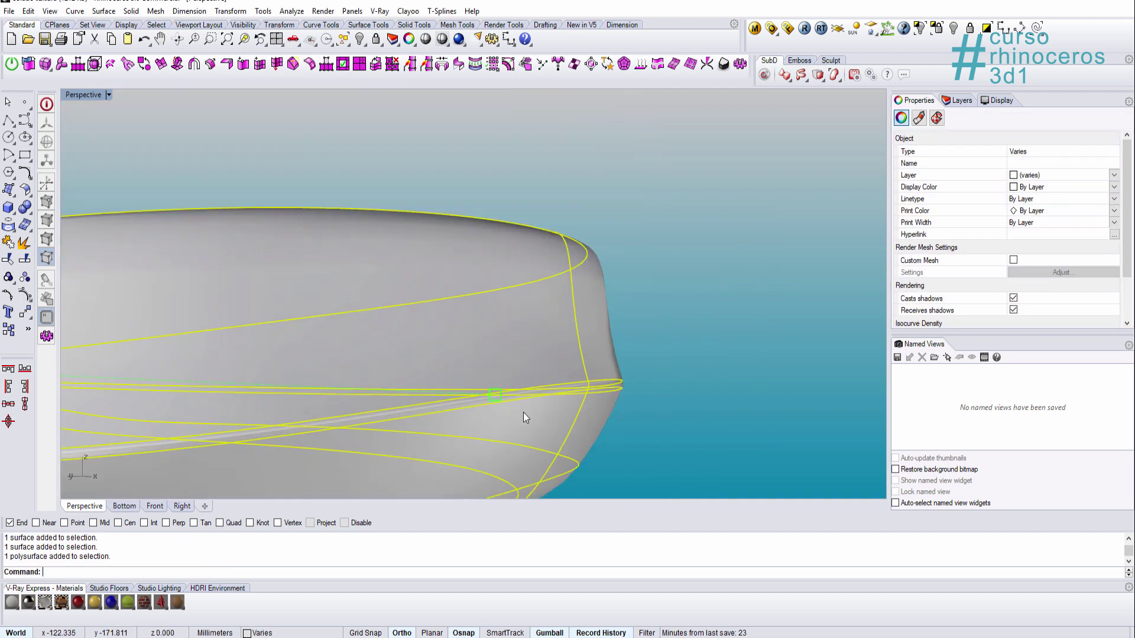
{"action": "key", "text": "ctrl+j"}
- Try moving the joined sole away from its curves, and undo the move
{"action": "left_click", "coordinate": [524, 415]}
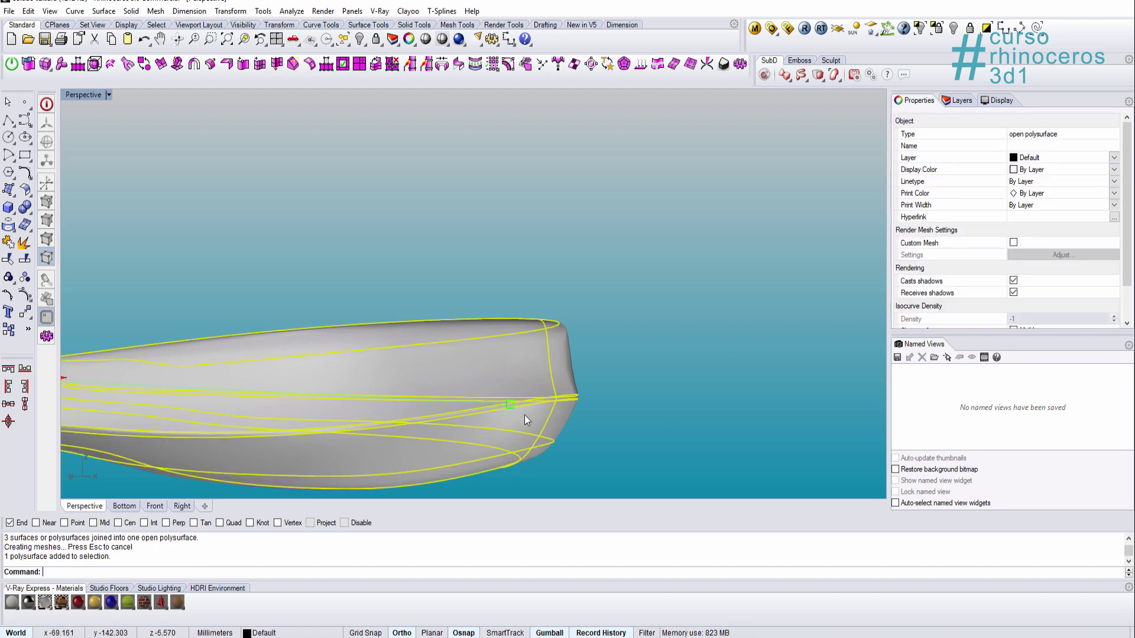
{"action": "left_click_drag", "start_coordinate": [524, 414], "coordinate": [580, 331]}
{"action": "scroll", "coordinate": [580, 330], "scroll_direction": "down", "scroll_amount": 3}
{"action": "right_click_drag", "start_coordinate": [580, 331], "coordinate": [595, 261]}
{"action": "left_click_drag", "start_coordinate": [580, 331], "coordinate": [587, 265]}
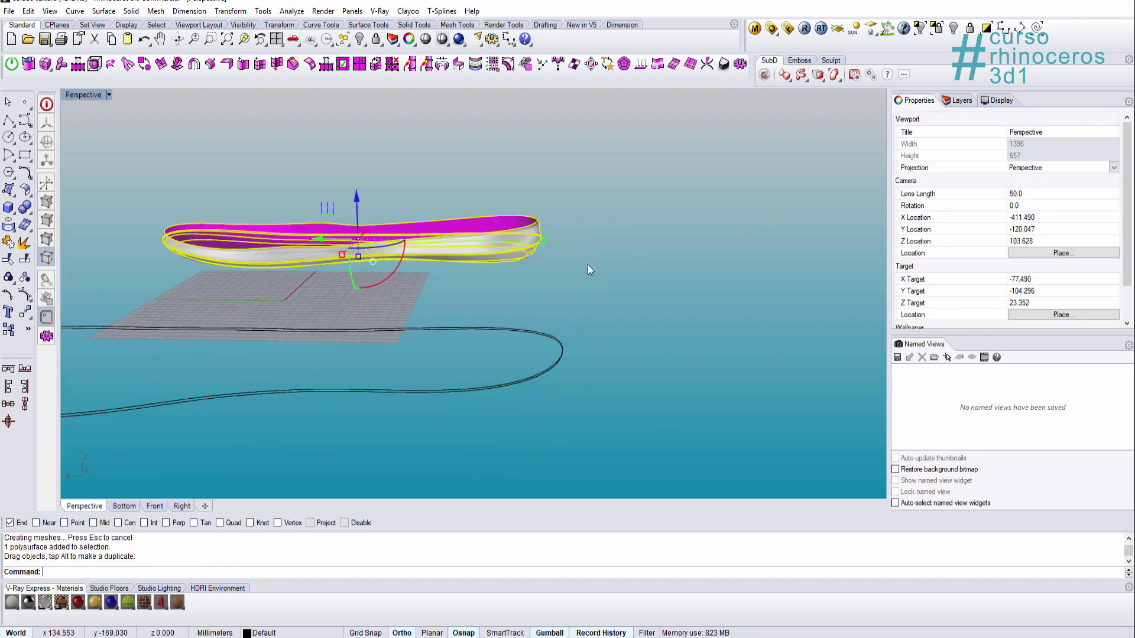
{"action": "right_click_drag", "start_coordinate": [638, 312], "coordinate": [543, 316]}
{"action": "left_click", "coordinate": [721, 360]}
{"action": "right_click_drag", "start_coordinate": [795, 362], "coordinate": [545, 374]}
{"action": "key", "text": "ctrl+z"}
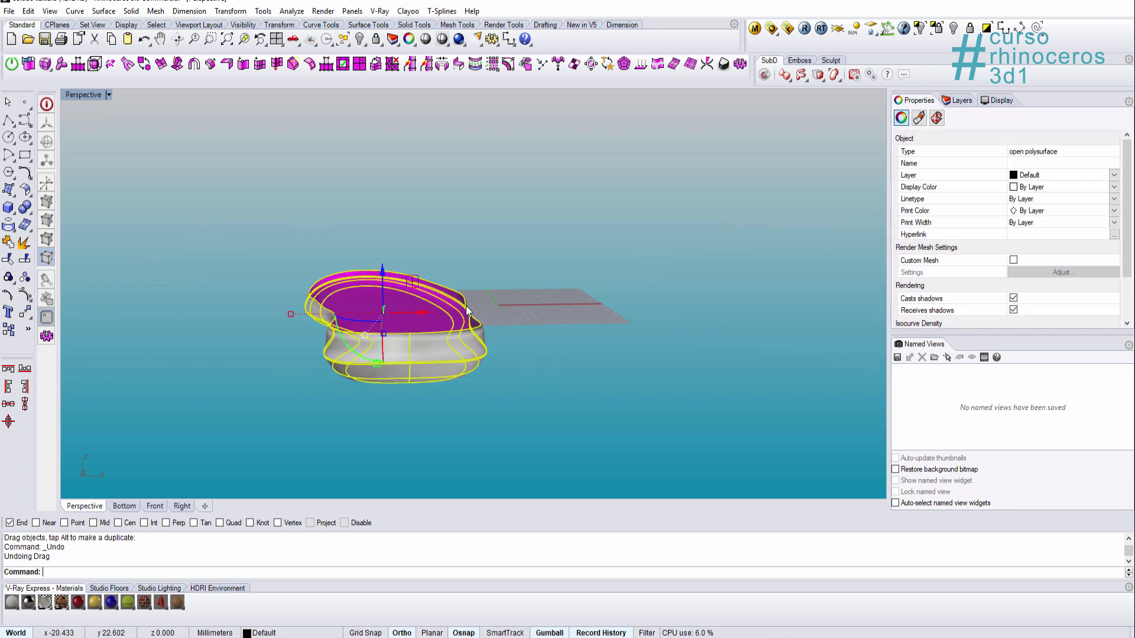
- Hide everything except the joined sole and run ShowEdges on it with Naked Edges
{"action": "left_click", "coordinate": [920, 28]}
{"action": "scroll", "coordinate": [412, 348], "scroll_direction": "up", "scroll_amount": 5}
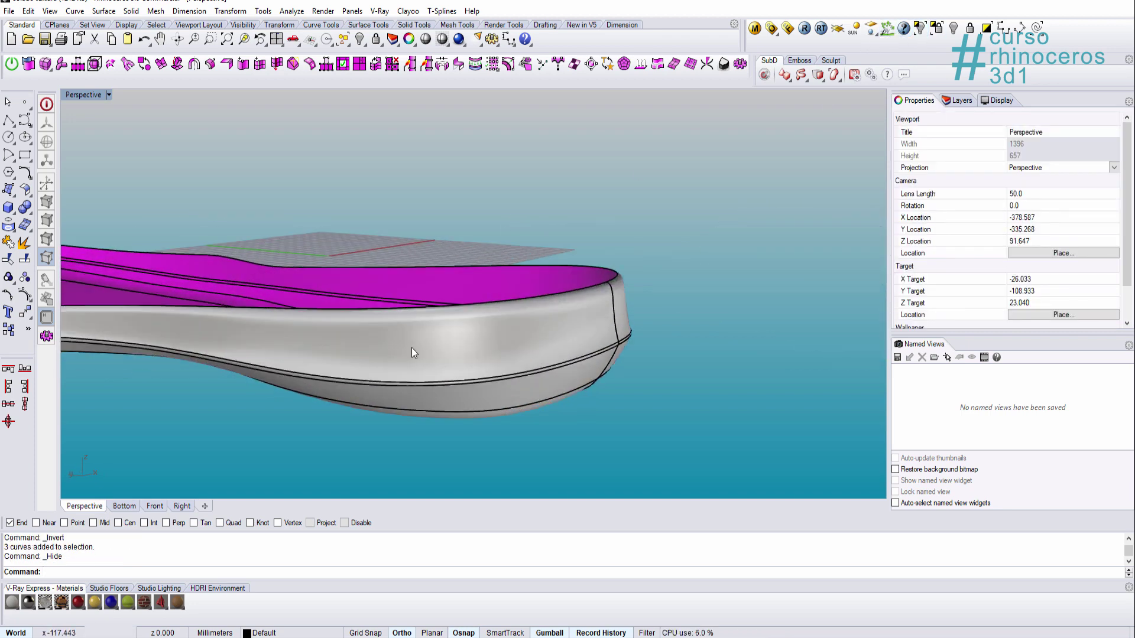
{"action": "left_click", "coordinate": [414, 345]}
{"action": "type", "text": "Shoe"}
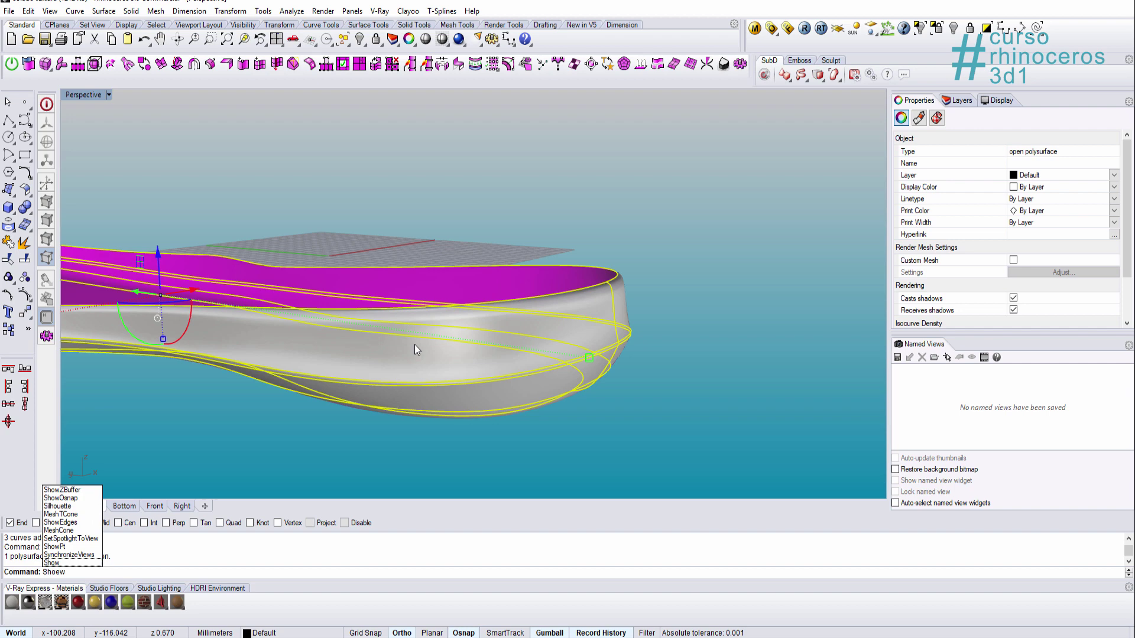
{"action": "key", "text": "BackSpace"}
{"action": "key", "text": "BackSpace"}
{"action": "type", "text": "w"}
{"action": "key", "text": "BackSpace"}
{"action": "key", "text": "BackSpace"}
{"action": "key", "text": "BackSpace"}
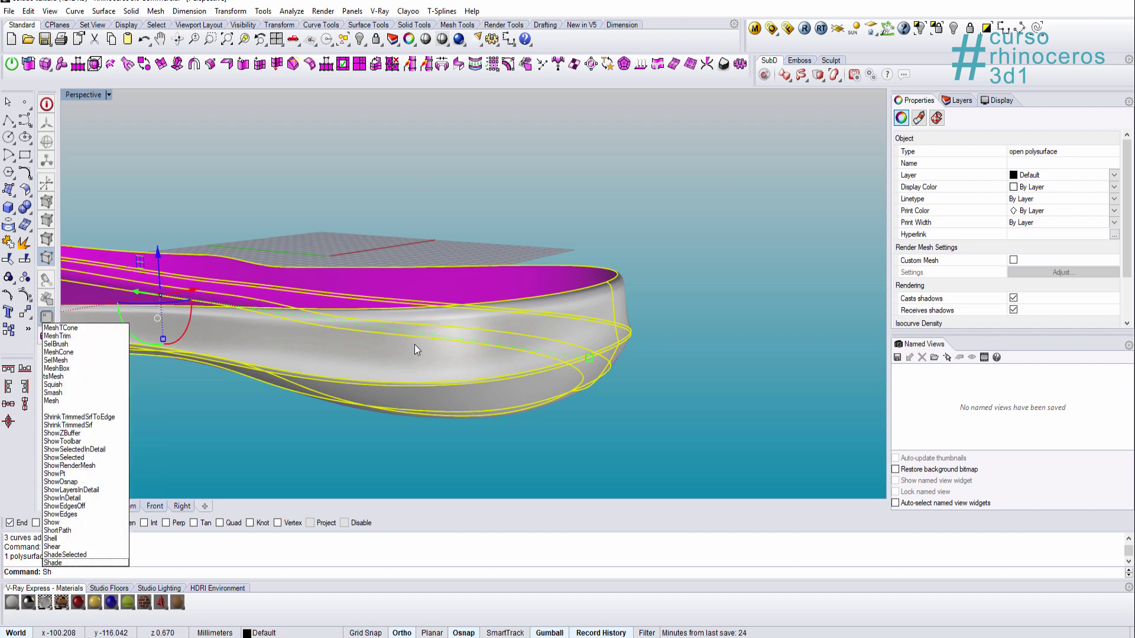
{"action": "type", "text": "howEdges"}
{"action": "key", "text": "Return"}
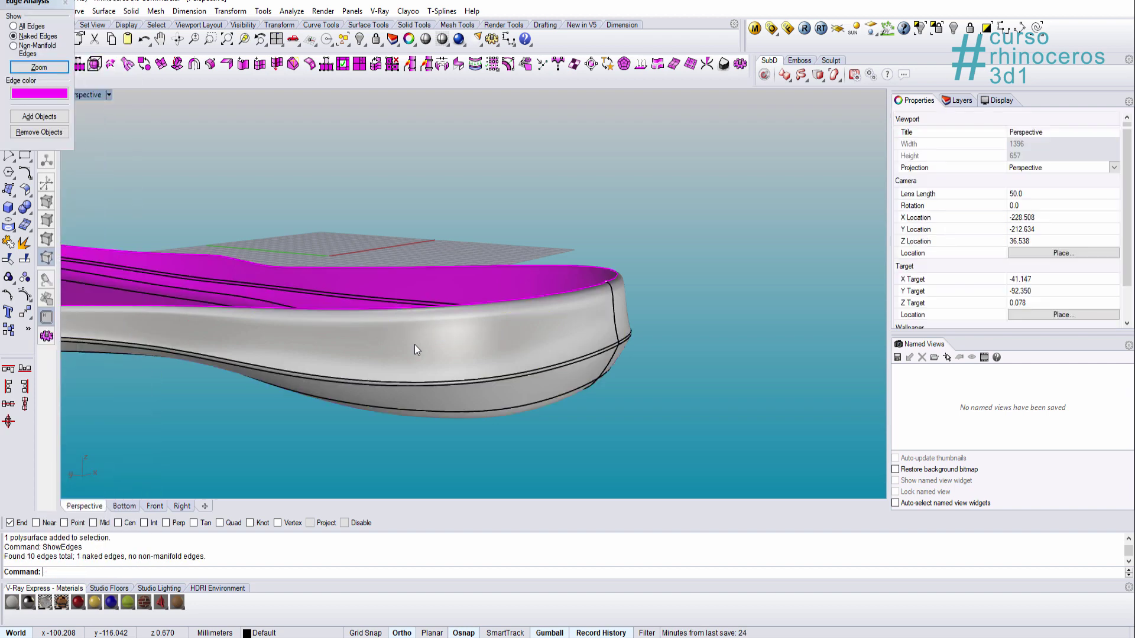
- Zoom to all naked edges, examine the sole from several sides for open edges, and end the edge analysis
{"action": "left_click", "coordinate": [39, 67]}
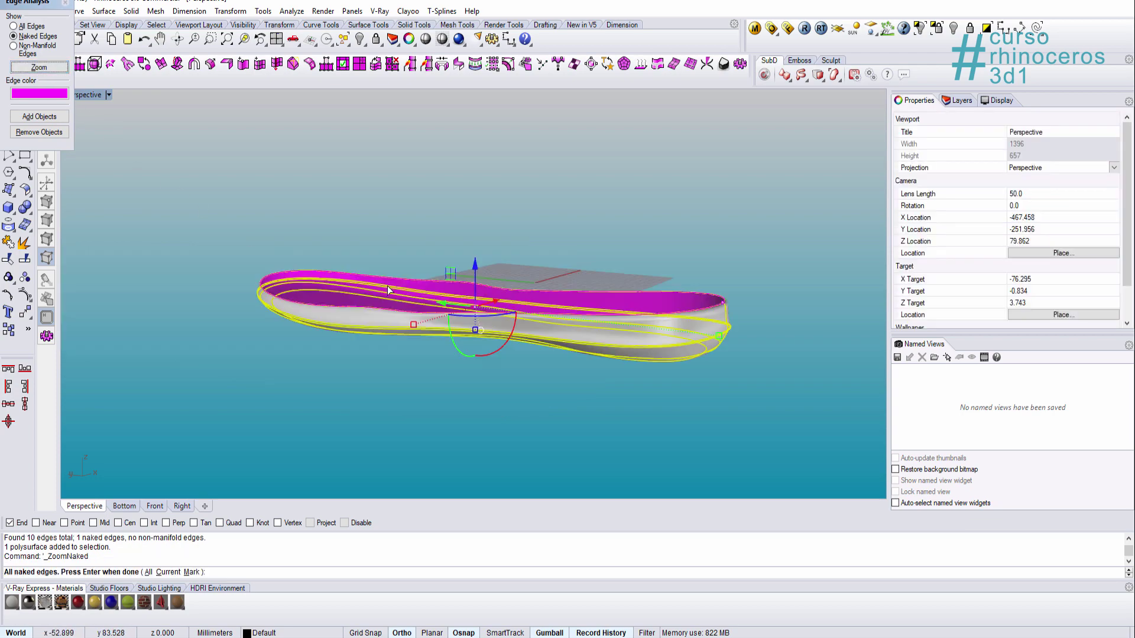
{"action": "right_click_drag", "start_coordinate": [388, 286], "coordinate": [576, 310]}
{"action": "scroll", "coordinate": [402, 381], "scroll_direction": "up", "scroll_amount": 3}
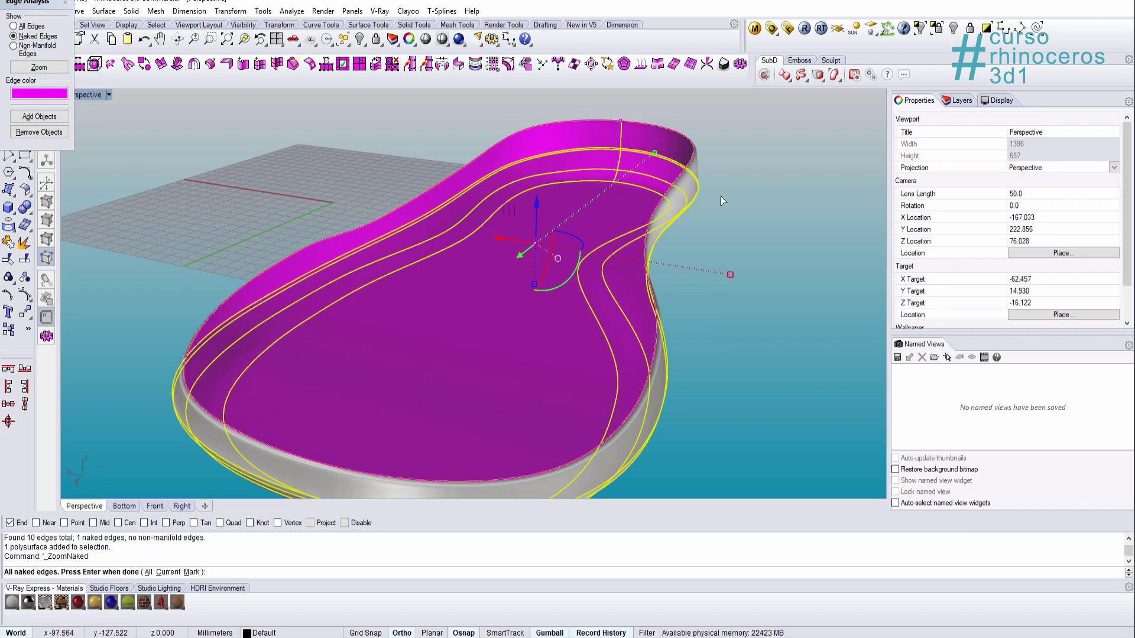
{"action": "right_click_drag", "start_coordinate": [721, 196], "coordinate": [658, 320]}
{"action": "scroll", "coordinate": [659, 320], "scroll_direction": "down", "scroll_amount": 5}
{"action": "key", "text": "Return"}
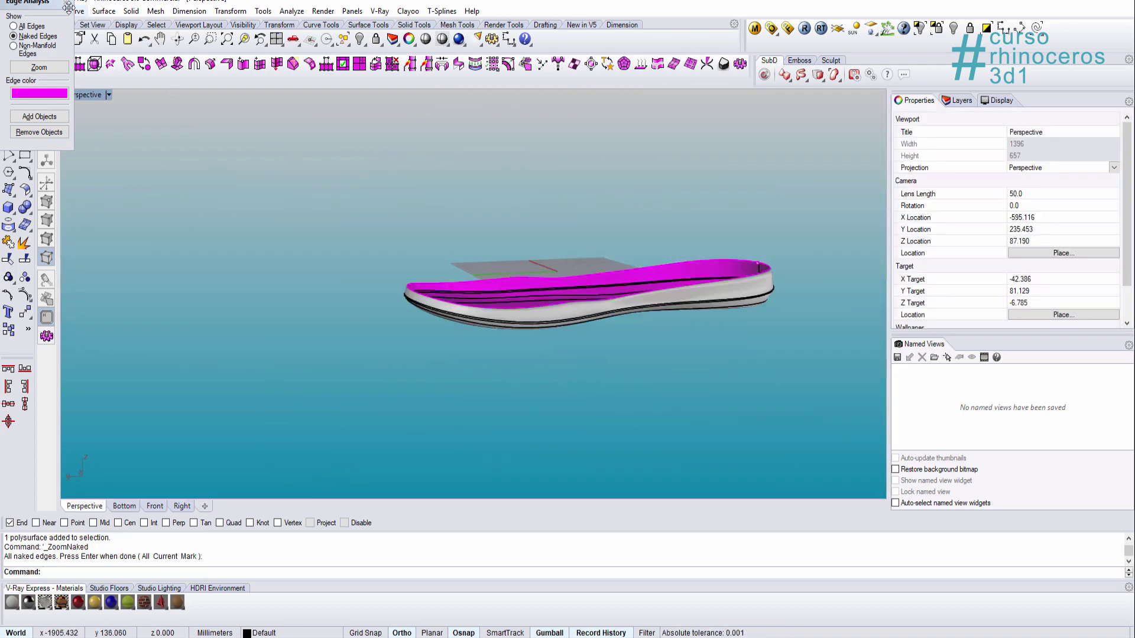
{"action": "left_click", "coordinate": [68, 7]}
- Duplicate the open upper border of the joined sole with DupBorder
{"action": "right_click_drag", "start_coordinate": [539, 268], "coordinate": [540, 275]}
{"action": "left_click", "coordinate": [546, 289]}
{"action": "scroll", "coordinate": [546, 289], "scroll_direction": "up", "scroll_amount": 5}
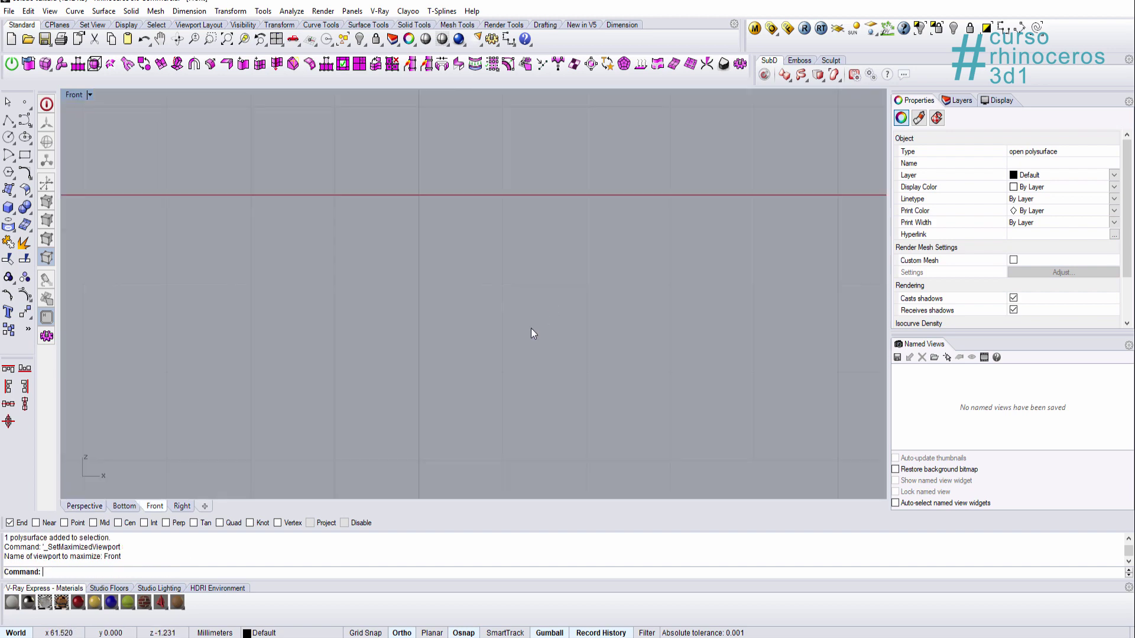
{"action": "right_click_drag", "start_coordinate": [530, 328], "coordinate": [453, 343]}
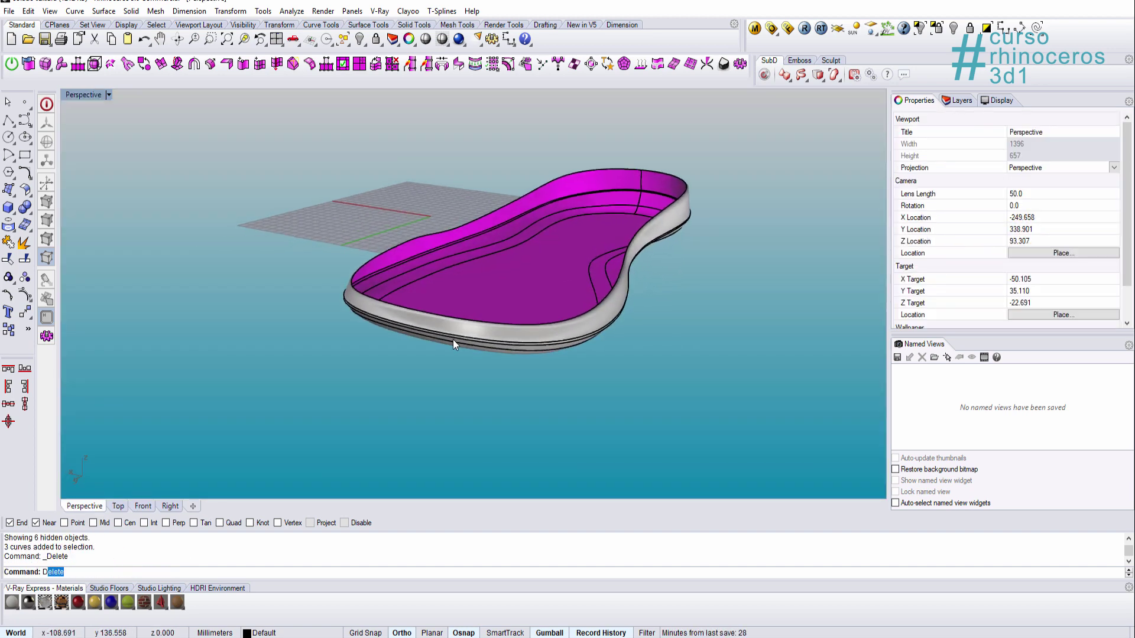
{"action": "type", "text": "upBorder"}
{"action": "key", "text": "Return"}
{"action": "left_click", "coordinate": [460, 293]}
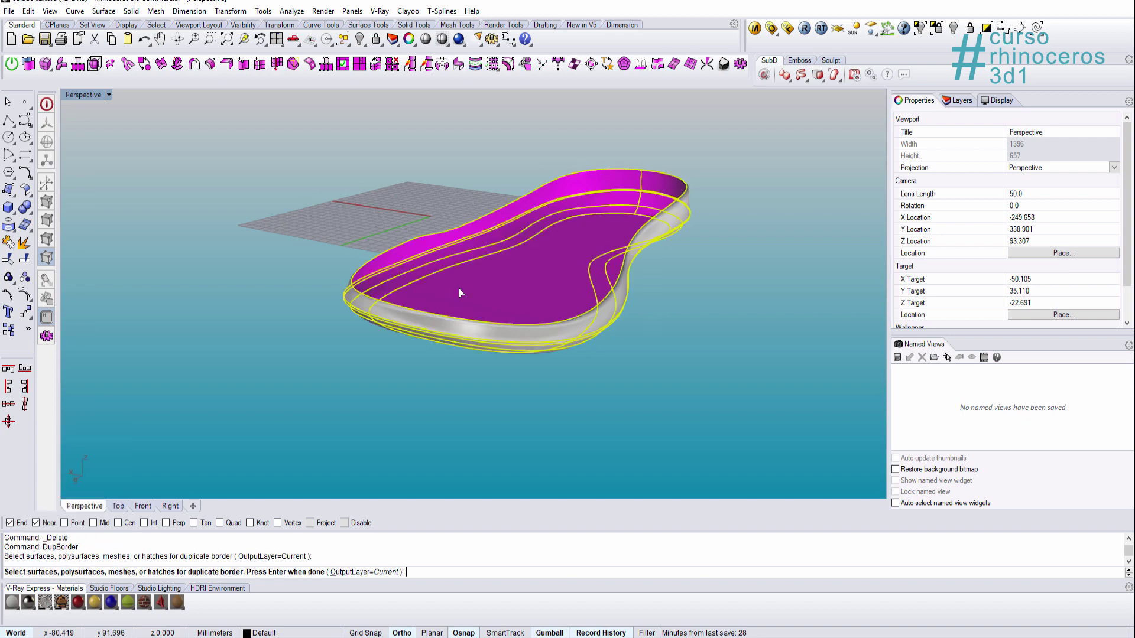
{"action": "key", "text": "Return"}
- Split the duplicated border curve with the Point option at the toe end and at the heel end in the Top view
{"action": "right_click_drag", "start_coordinate": [545, 335], "coordinate": [390, 296]}
{"action": "scroll", "coordinate": [397, 267], "scroll_direction": "up", "scroll_amount": 5}
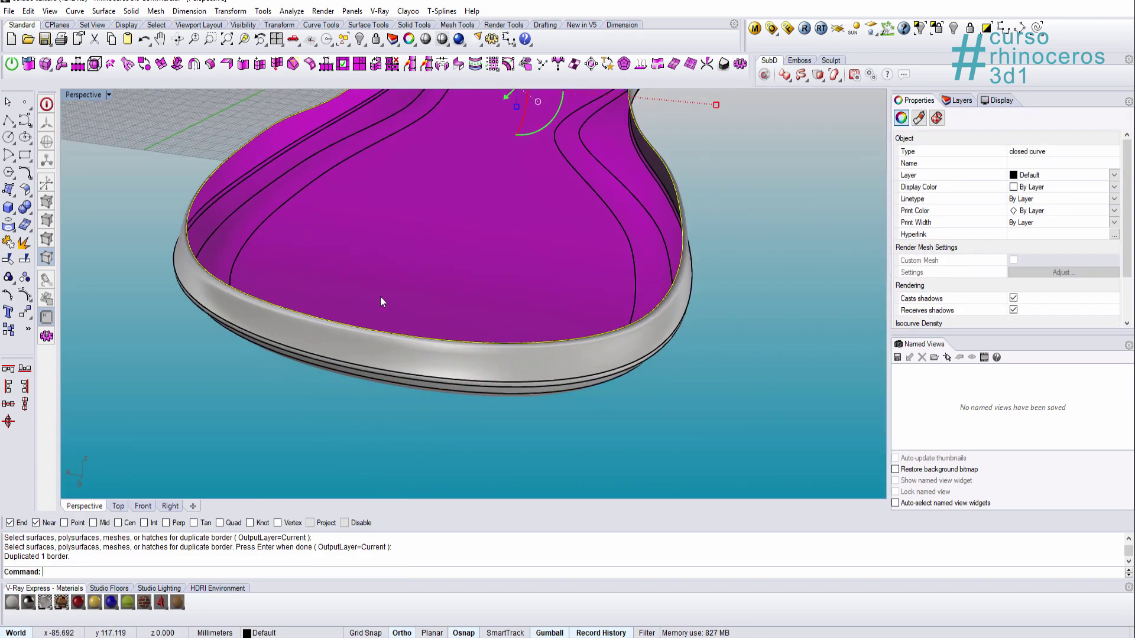
{"action": "type", "text": "split"}
{"action": "key", "text": "Return"}
{"action": "type", "text": "p"}
{"action": "key", "text": "Return"}
{"action": "right_click_drag", "start_coordinate": [374, 329], "coordinate": [407, 298]}
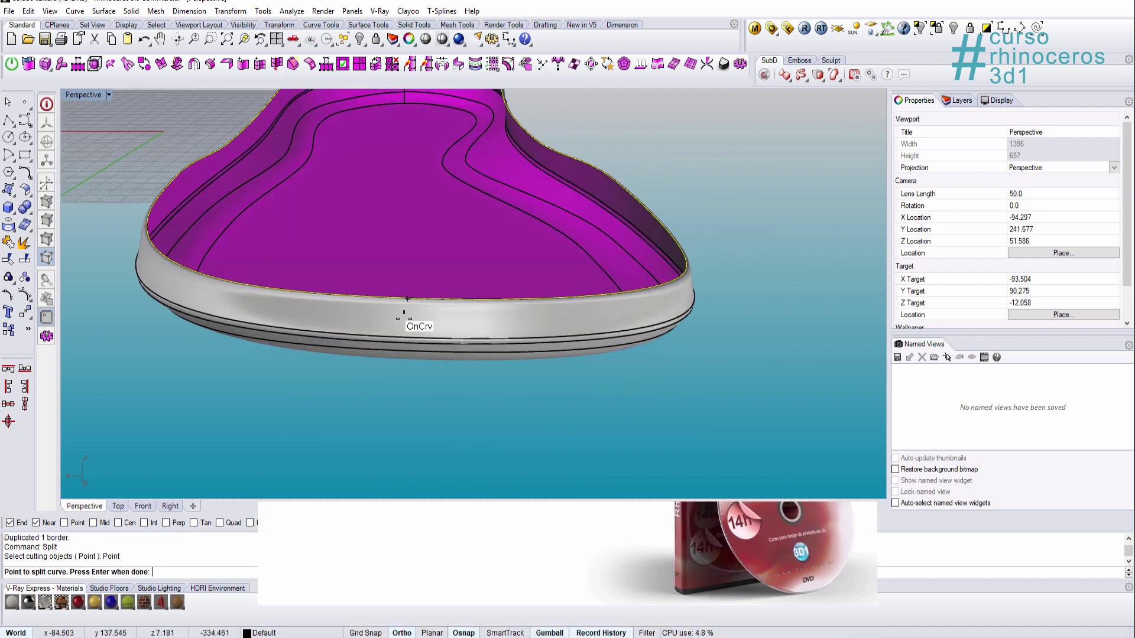
{"action": "key", "text": "ctrl+F1"}
{"action": "scroll", "coordinate": [426, 349], "scroll_direction": "up", "scroll_amount": 4}
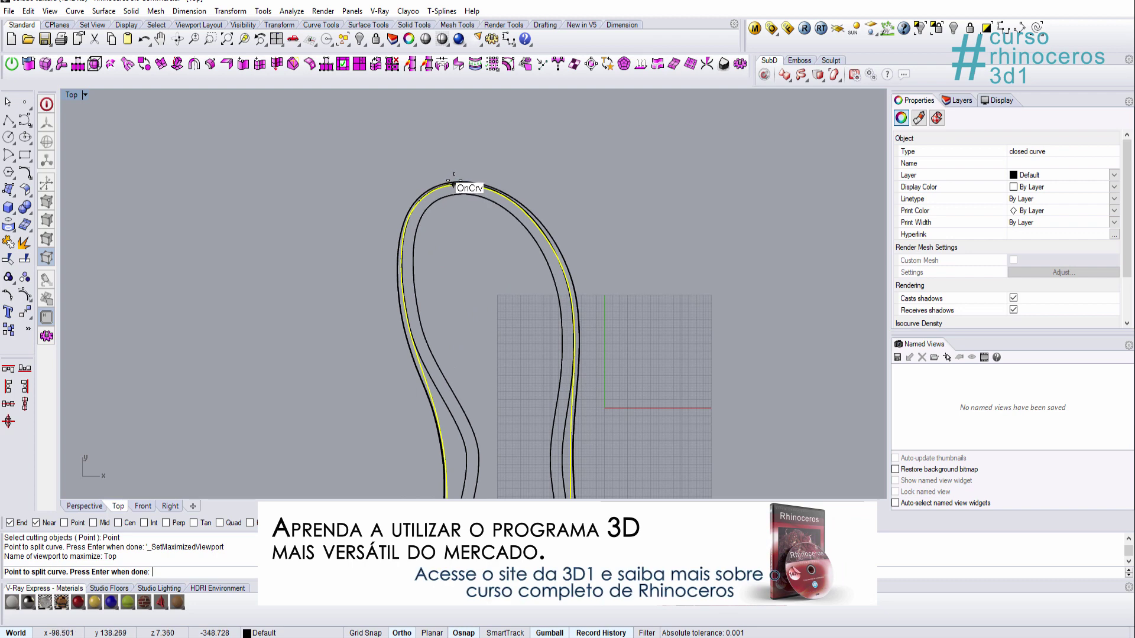
{"action": "left_click", "coordinate": [449, 185]}
{"action": "scroll", "coordinate": [466, 264], "scroll_direction": "down", "scroll_amount": 5}
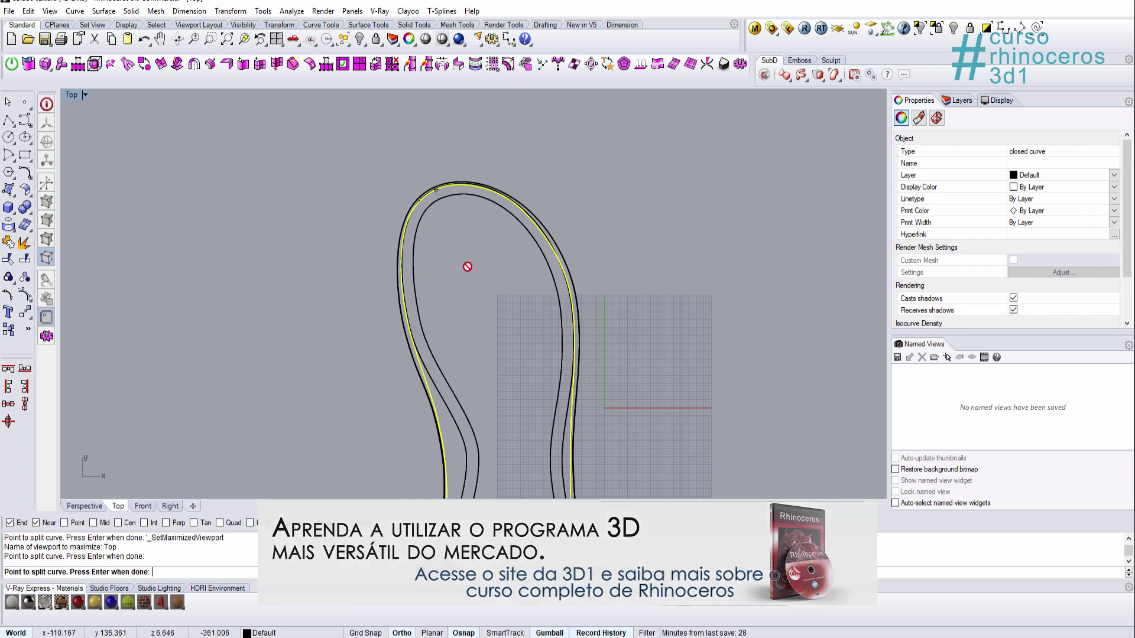
{"action": "left_click", "coordinate": [483, 358]}
{"action": "key", "text": "Return"}
- Project the selected half of the border curve onto the Right view's construction plane with ProjectToCPlane, deleting the input object
{"action": "key", "text": "ctrl+F2"}
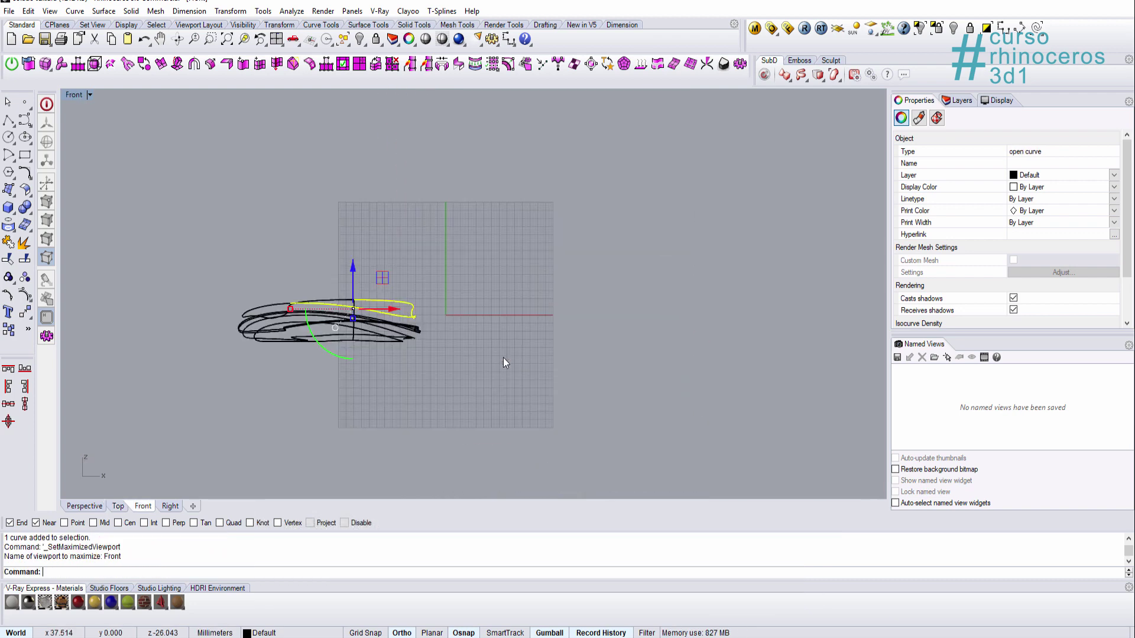
{"action": "key", "text": "ctrl+F3"}
{"action": "right_click_drag", "start_coordinate": [447, 322], "coordinate": [517, 323]}
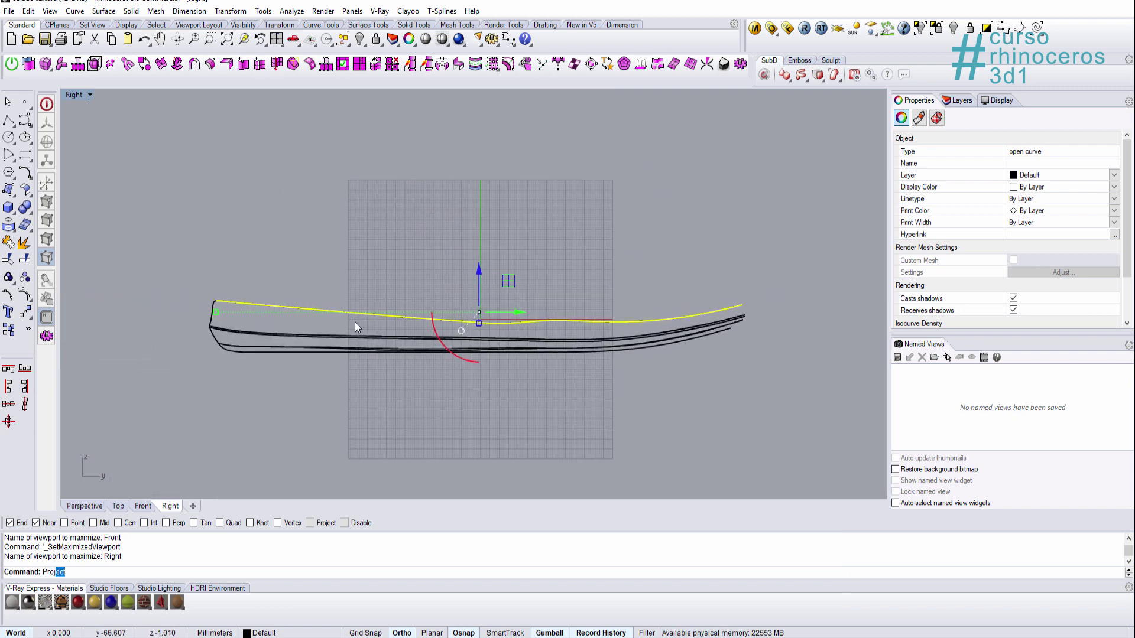
{"action": "left_click", "coordinate": [81, 548]}
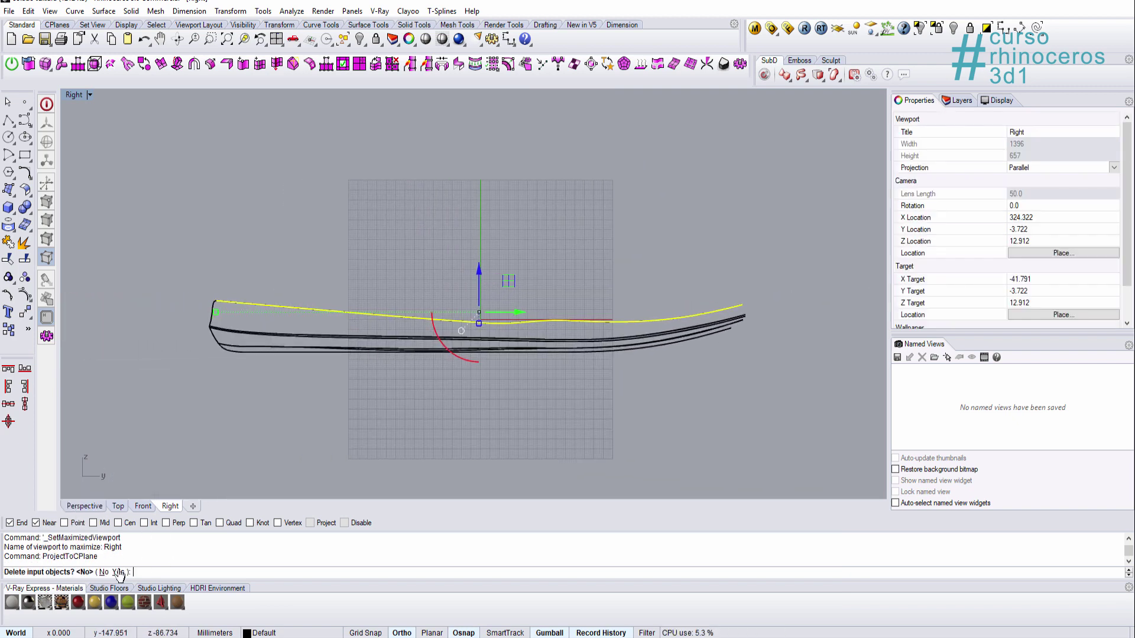
{"action": "left_click", "coordinate": [118, 572]}
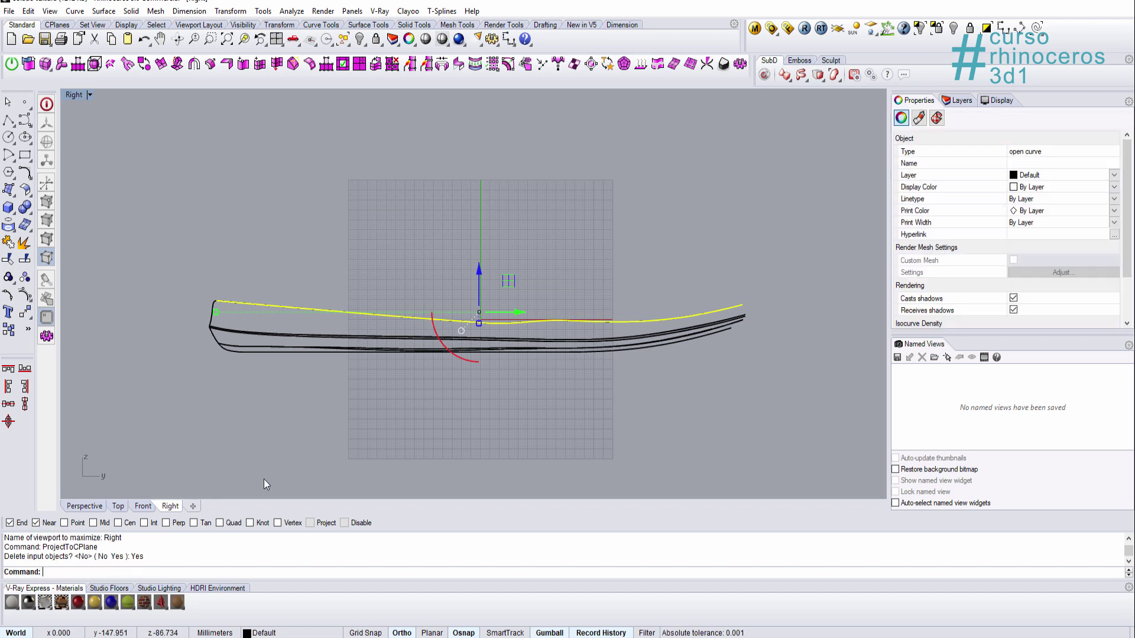
- Extrude the projected side-profile curve sideways into a surface that spans the whole width of the sole
{"action": "key", "text": "ctrl+F4"}
{"action": "right_click_drag", "start_coordinate": [567, 372], "coordinate": [488, 325]}
{"action": "scroll", "coordinate": [488, 325], "scroll_direction": "down", "scroll_amount": 5}
{"action": "right_click_drag", "start_coordinate": [434, 277], "coordinate": [425, 314], "text": "shift"}
{"action": "left_click", "coordinate": [436, 295]}
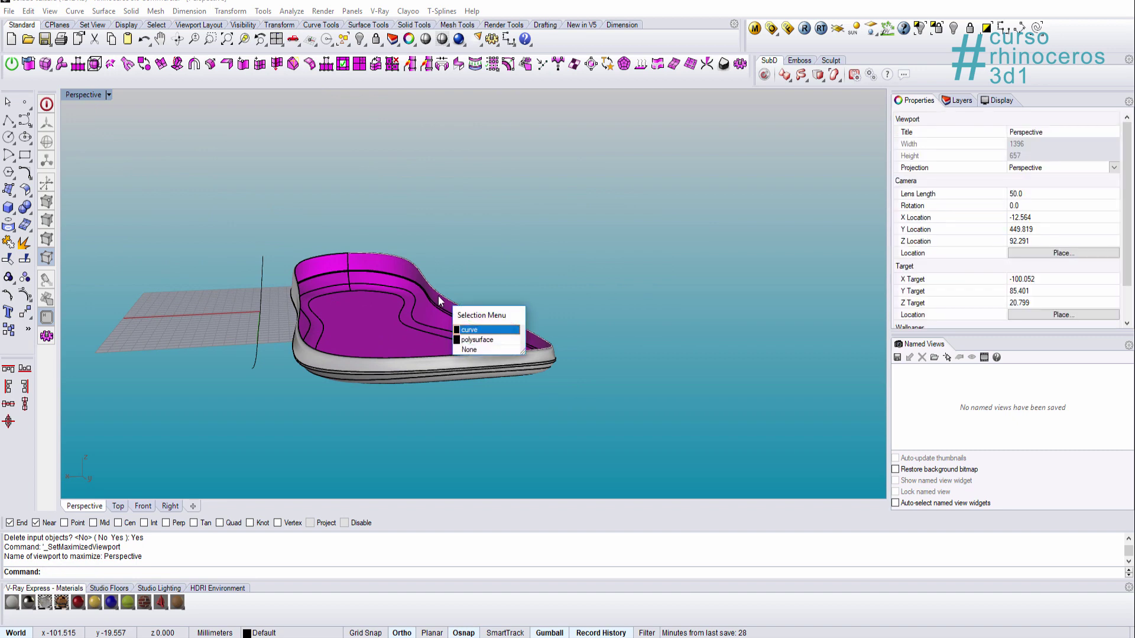
{"action": "left_click", "coordinate": [331, 257]}
{"action": "key", "text": "Escape"}
{"action": "left_click", "coordinate": [262, 285]}
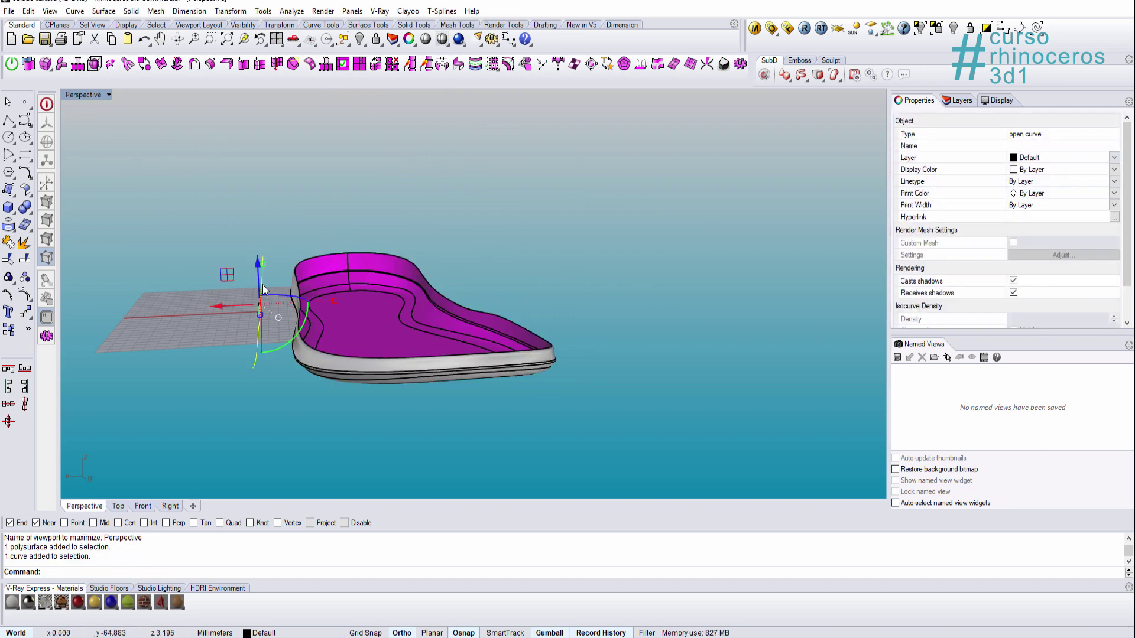
{"action": "right_click_drag", "start_coordinate": [262, 285], "coordinate": [283, 281]}
{"action": "left_click_drag", "start_coordinate": [284, 281], "coordinate": [619, 332]}
{"action": "right_click_drag", "start_coordinate": [618, 332], "coordinate": [378, 352]}
{"action": "scroll", "coordinate": [342, 275], "scroll_direction": "up", "scroll_amount": 3}
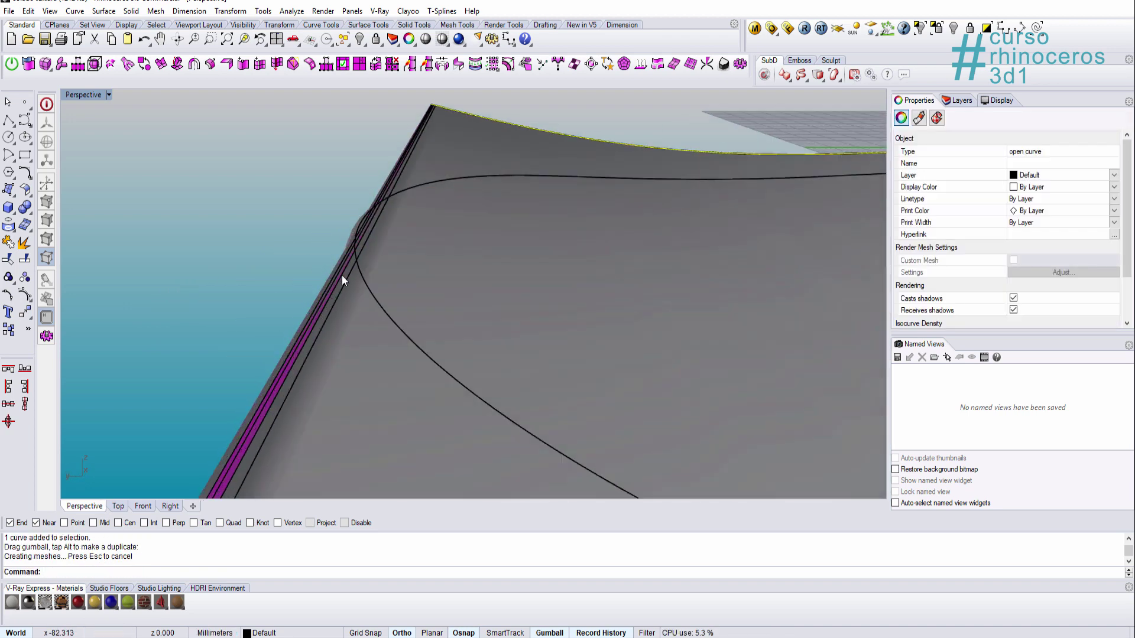
- Undo the sideways extrusion of the projected side-profile curve
{"action": "scroll", "coordinate": [341, 281], "scroll_direction": "down", "scroll_amount": 5}
{"action": "key", "text": "ctrl+z"}
{"action": "right_click_drag", "start_coordinate": [532, 343], "coordinate": [607, 357]}
{"action": "scroll", "coordinate": [618, 391], "scroll_direction": "up", "scroll_amount": 5}
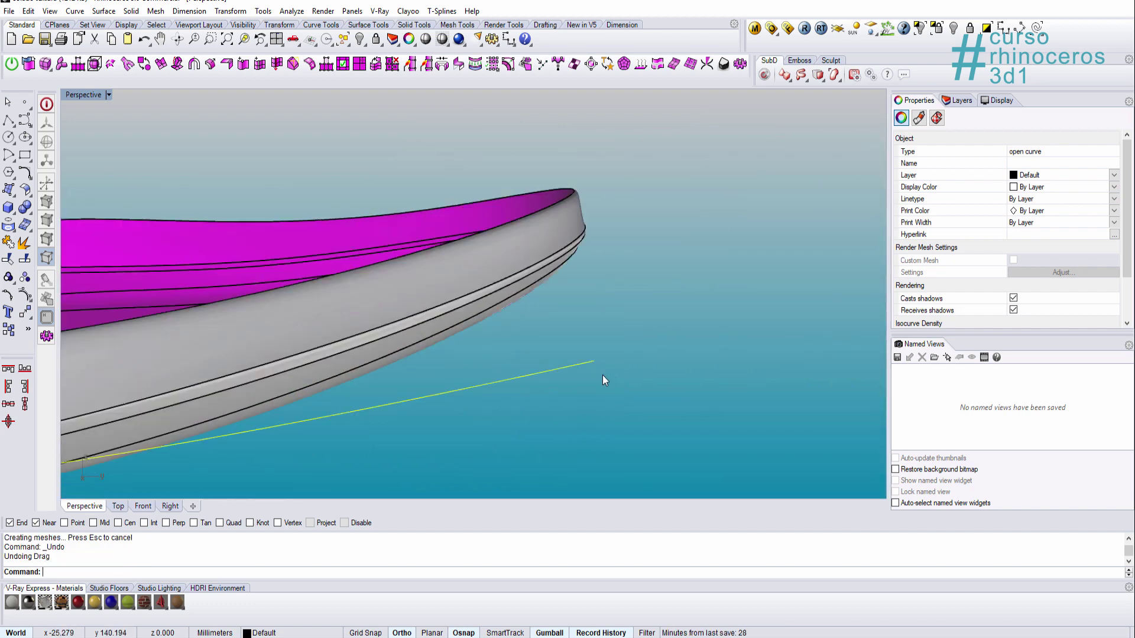
- Rebuild the projected side-profile curve with 12 points, deleting the input curve
{"action": "key", "text": "F10"}
{"action": "key", "text": "Escape"}
{"action": "scroll", "coordinate": [601, 378], "scroll_direction": "down", "scroll_amount": 5}
{"action": "left_click", "coordinate": [580, 367]}
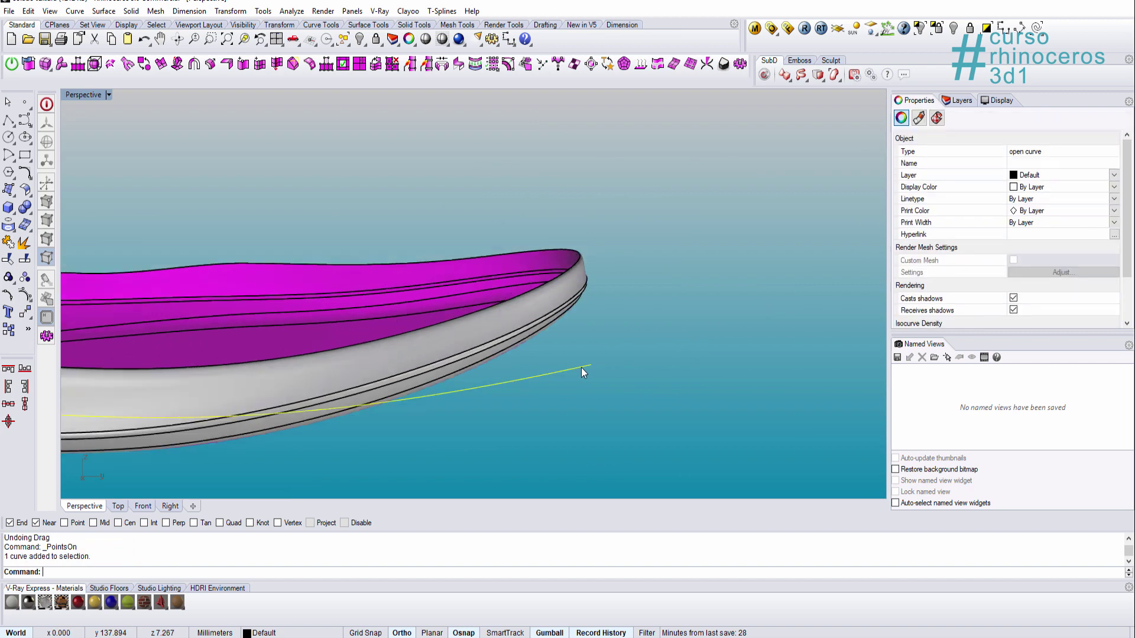
{"action": "type", "text": "Reb"}
{"action": "key", "text": "Return"}
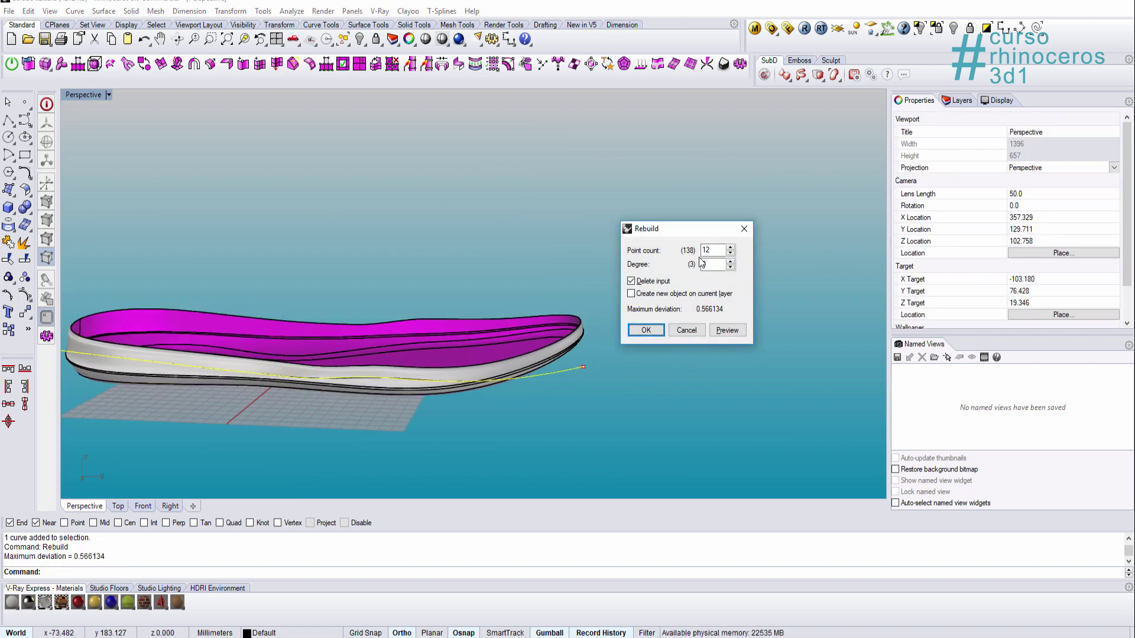
{"action": "left_click", "coordinate": [661, 334]}
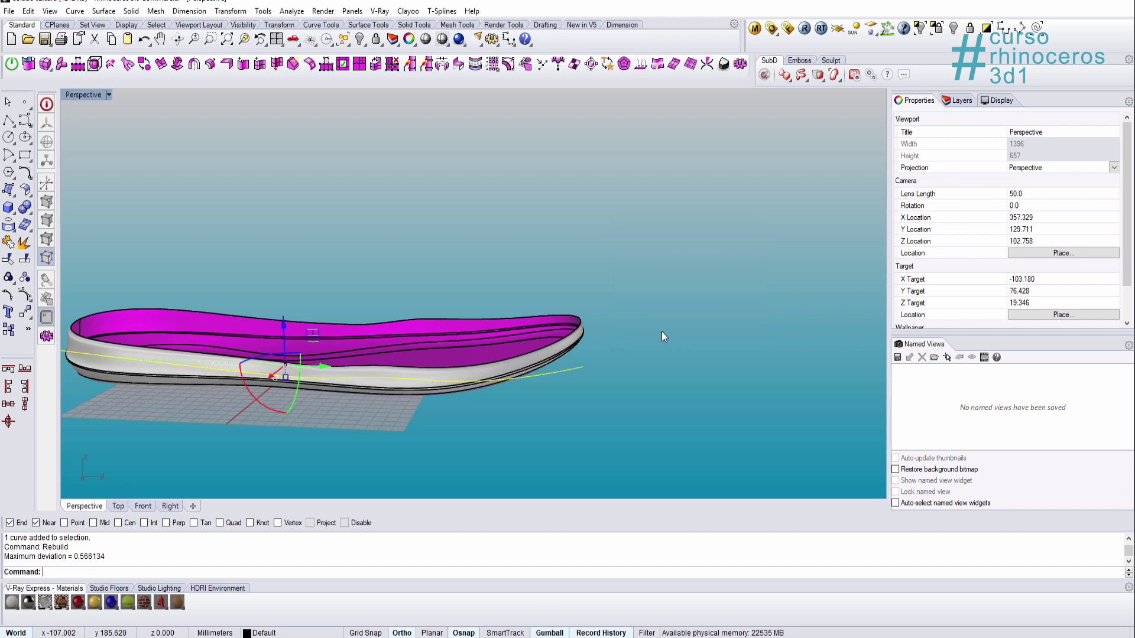
- Extend the toe end of the rebuilt curve well beyond the sole, using the Natural extension type
{"action": "scroll", "coordinate": [567, 374], "scroll_direction": "up", "scroll_amount": 5}
{"action": "key", "text": "F10"}
{"action": "scroll", "coordinate": [630, 361], "scroll_direction": "down", "scroll_amount": 5}
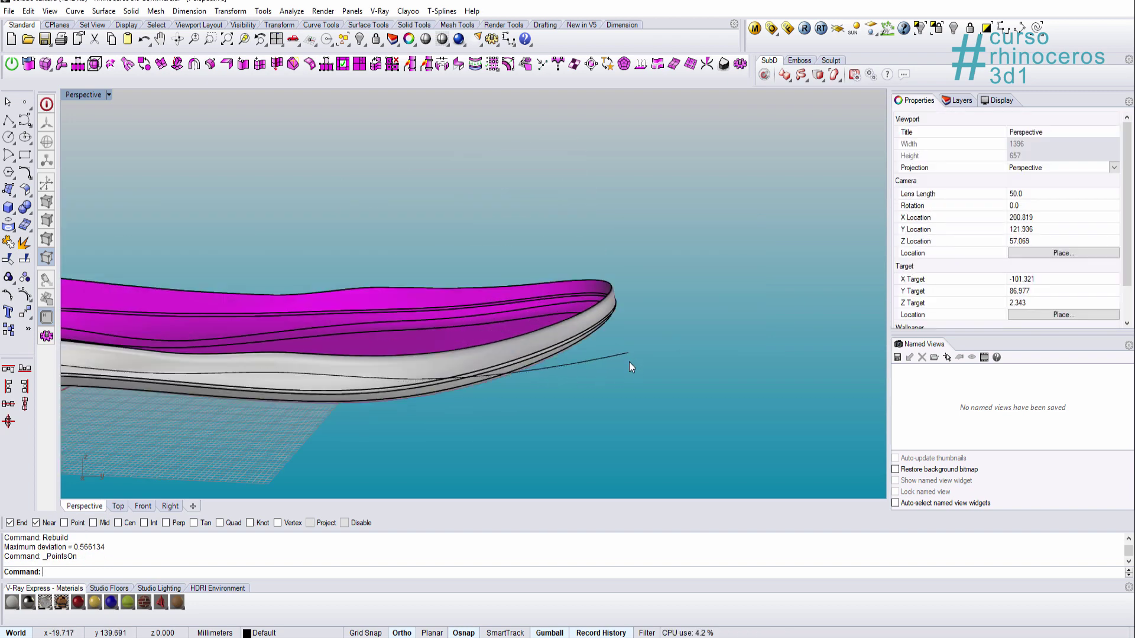
{"action": "left_click", "coordinate": [621, 358]}
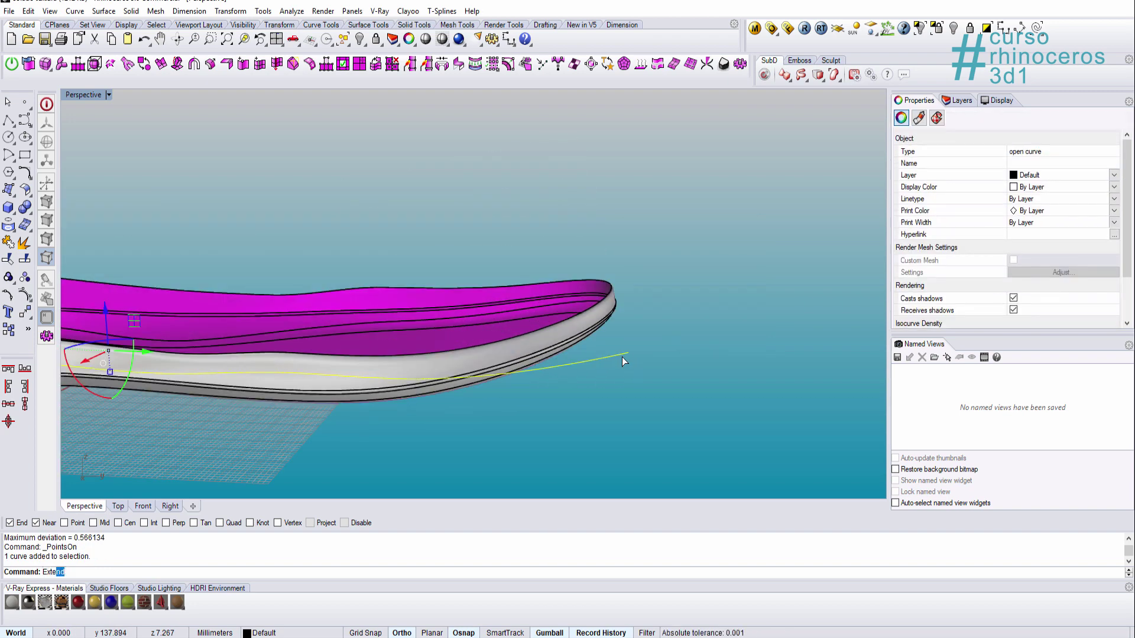
{"action": "type", "text": "Exte"}
{"action": "key", "text": "Return"}
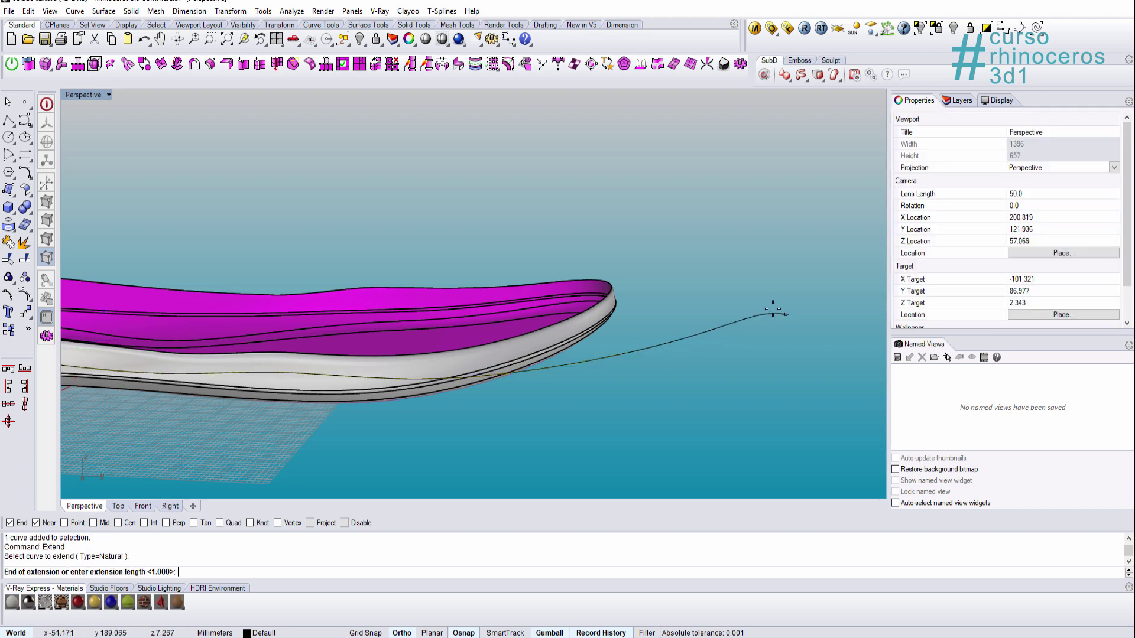
{"action": "left_click", "coordinate": [772, 314]}
{"action": "key", "text": "Return"}
- Extend the heel end of the curve beyond the back of the sole with the Natural type
{"action": "right_click_drag", "start_coordinate": [771, 314], "coordinate": [301, 361]}
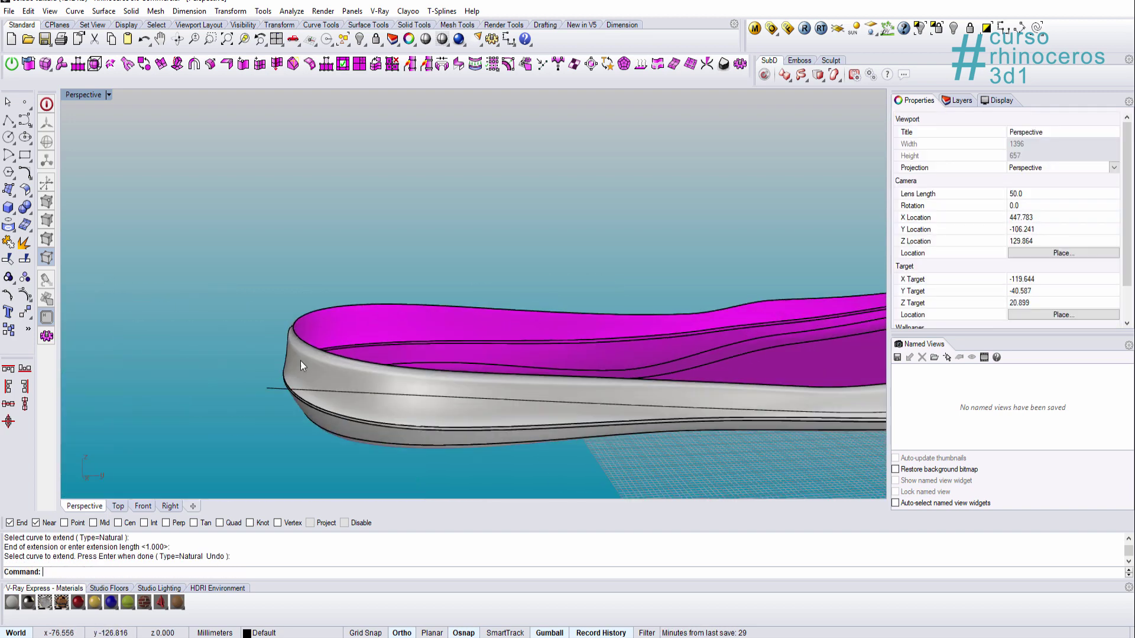
{"action": "key", "text": "Return"}
{"action": "left_click", "coordinate": [269, 390]}
{"action": "key", "text": "Return"}
{"action": "left_click", "coordinate": [152, 383]}
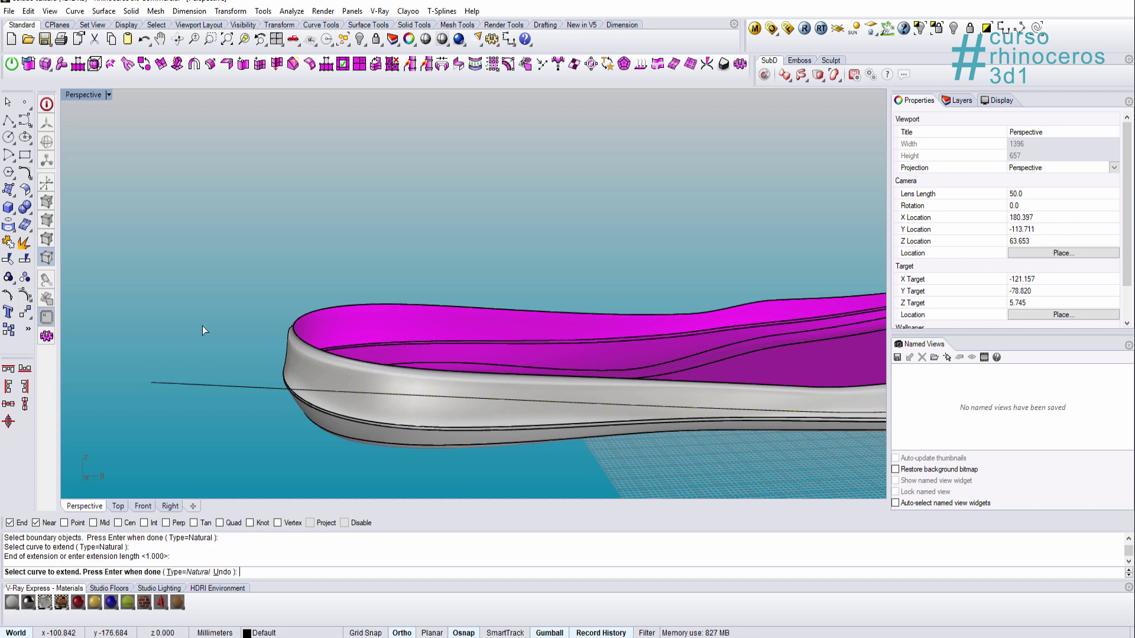
{"action": "right_click", "coordinate": [203, 325]}
- Extrude the extended side-profile curve sideways about 182 mm into a surface covering the whole width of the sole
{"action": "scroll", "coordinate": [203, 326], "scroll_direction": "down", "scroll_amount": 7}
{"action": "left_click", "coordinate": [228, 349]}
{"action": "right_click_drag", "start_coordinate": [335, 319], "coordinate": [339, 320]}
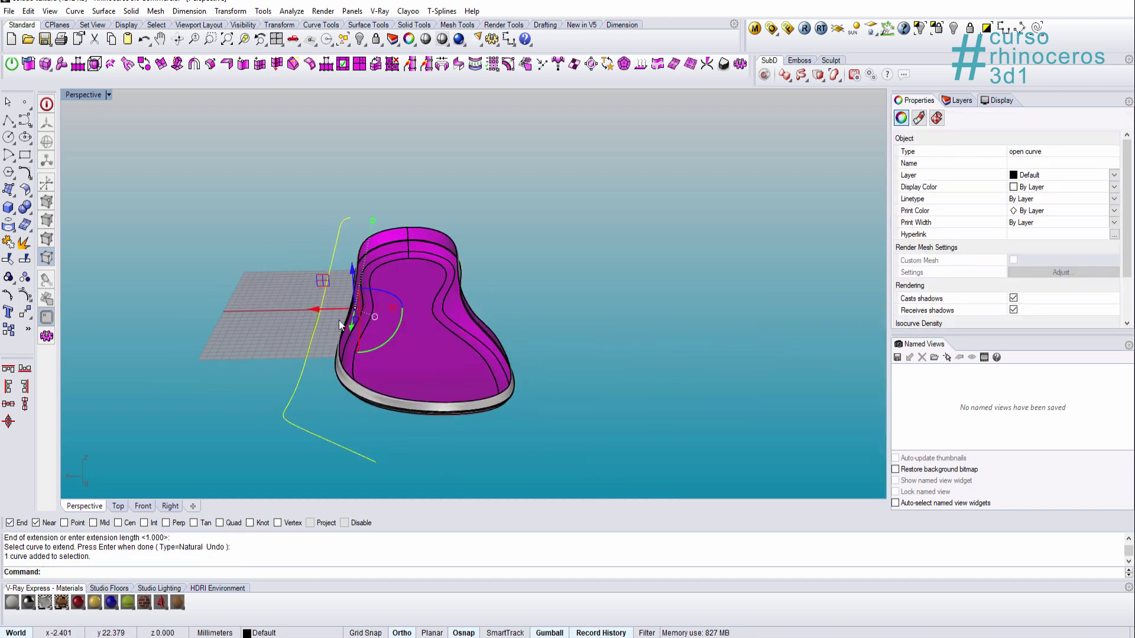
{"action": "left_click_drag", "start_coordinate": [326, 388], "coordinate": [475, 388]}
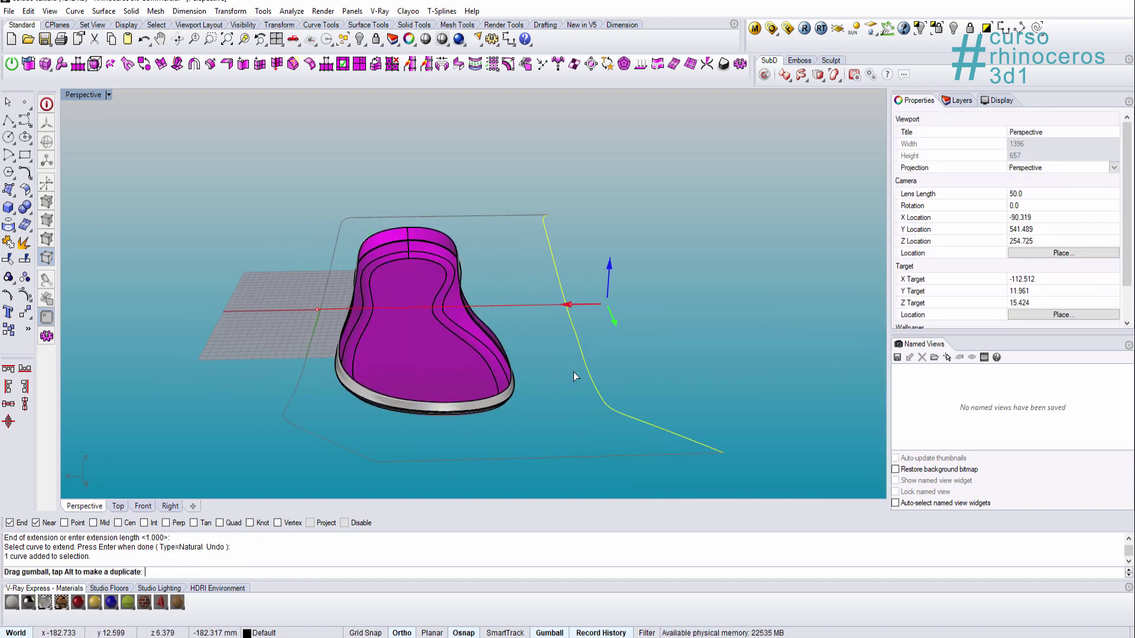
{"action": "left_click_drag", "start_coordinate": [574, 371], "coordinate": [581, 372]}
- Undo the last deletion and split on the extruded surface, and set the viewport to Shaded display
{"action": "right_click_drag", "start_coordinate": [320, 384], "coordinate": [725, 266]}
{"action": "key", "text": "Escape"}
{"action": "scroll", "coordinate": [391, 338], "scroll_direction": "up", "scroll_amount": 5}
{"action": "key", "text": "ctrl+z"}
{"action": "key", "text": "ctrl+z"}
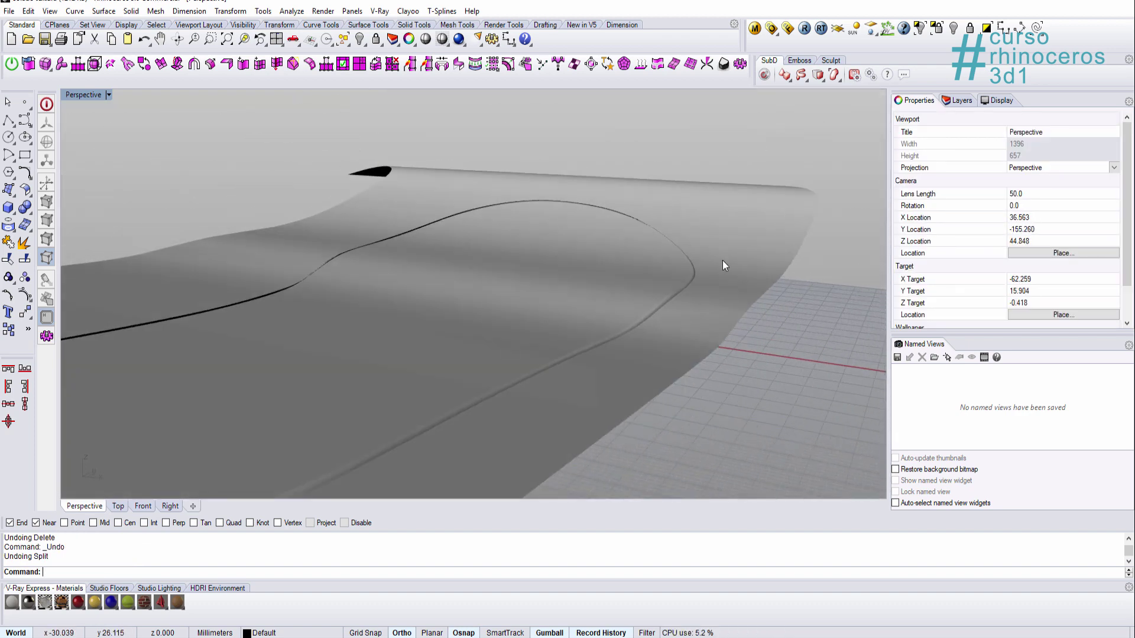
{"action": "left_click", "coordinate": [623, 242]}
{"action": "key", "text": "ctrl+alt+s"}
{"action": "scroll", "coordinate": [476, 254], "scroll_direction": "up", "scroll_amount": 1}
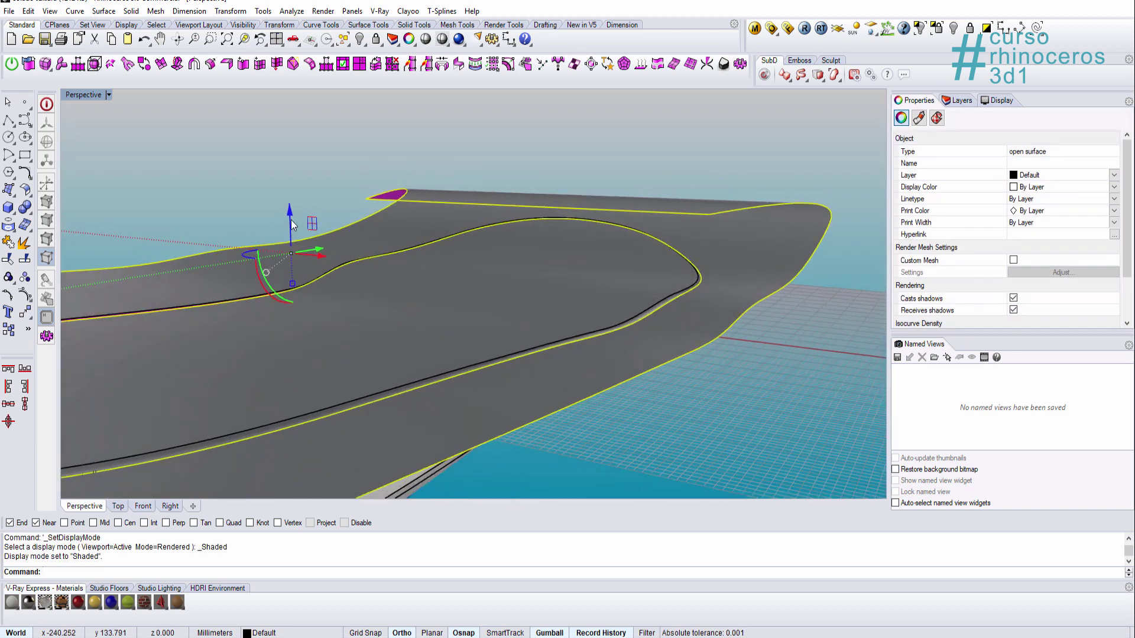
- Try lowering the cut surface slightly, and undo back to the uncut surface
{"action": "left_click_drag", "start_coordinate": [299, 213], "coordinate": [299, 214]}
{"action": "key", "text": "ctrl+z"}
{"action": "key", "text": "ctrl+z"}
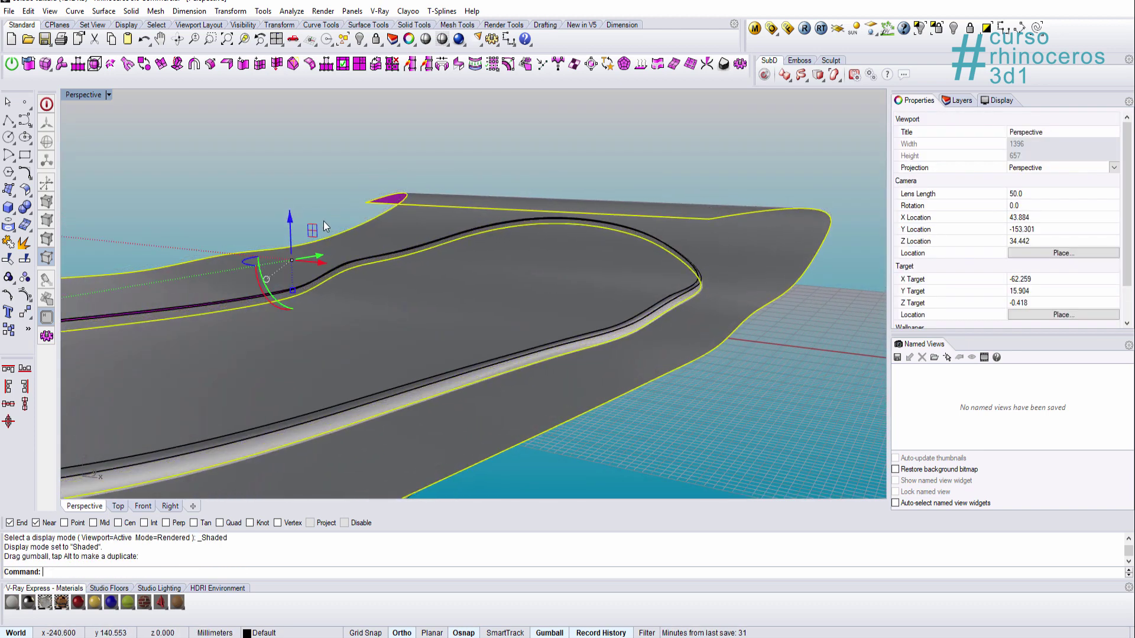
{"action": "key", "text": "ctrl+z"}
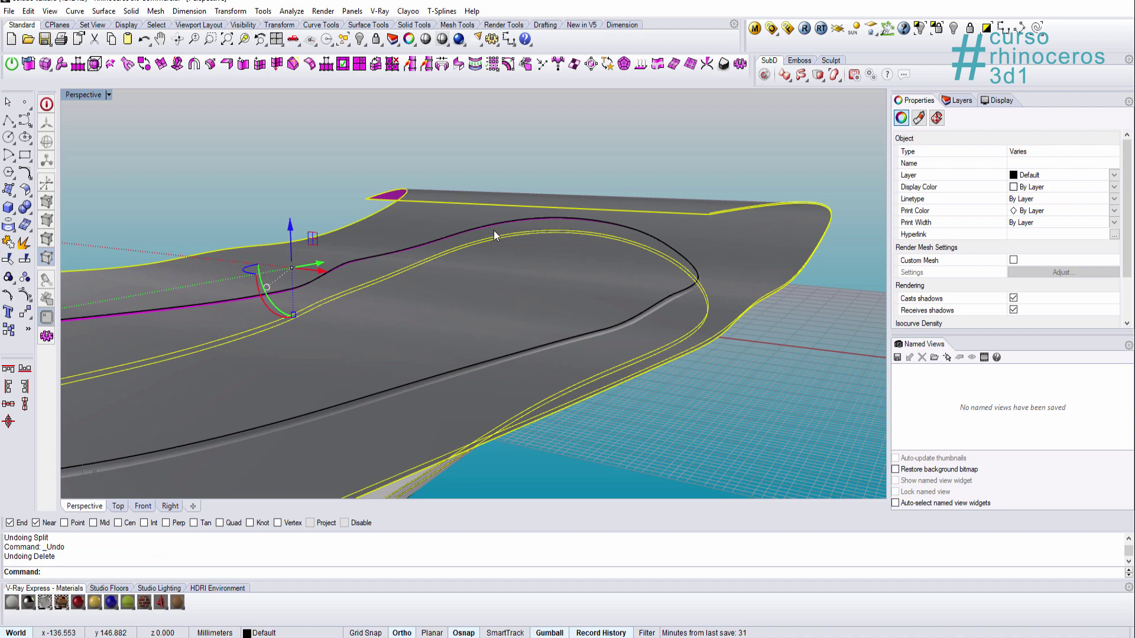
- Select all the curves in the model and delete them
{"action": "key", "text": "Escape"}
{"action": "left_click", "coordinate": [1020, 28]}
{"action": "key", "text": "Delete"}
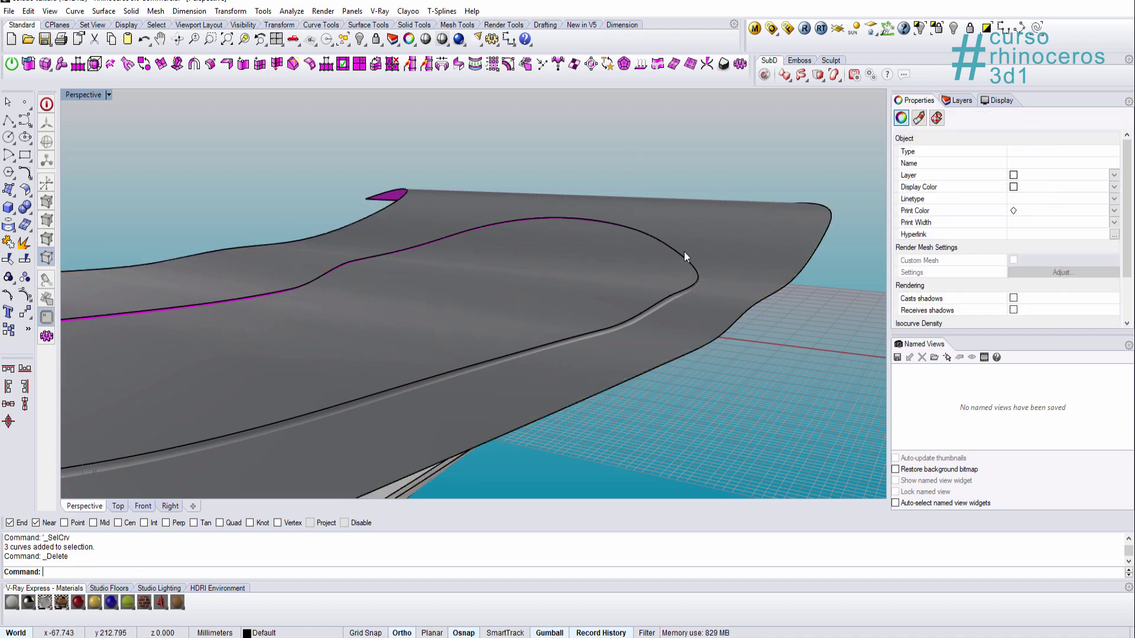
- Examine all around the sole how the extruded surface crosses the upper rim
{"action": "left_click", "coordinate": [682, 283]}
{"action": "left_click", "coordinate": [722, 252]}
{"action": "right_click_drag", "start_coordinate": [722, 252], "coordinate": [782, 255]}
{"action": "scroll", "coordinate": [703, 301], "scroll_direction": "down", "scroll_amount": 5}
{"action": "right_click_drag", "start_coordinate": [584, 357], "coordinate": [577, 344]}
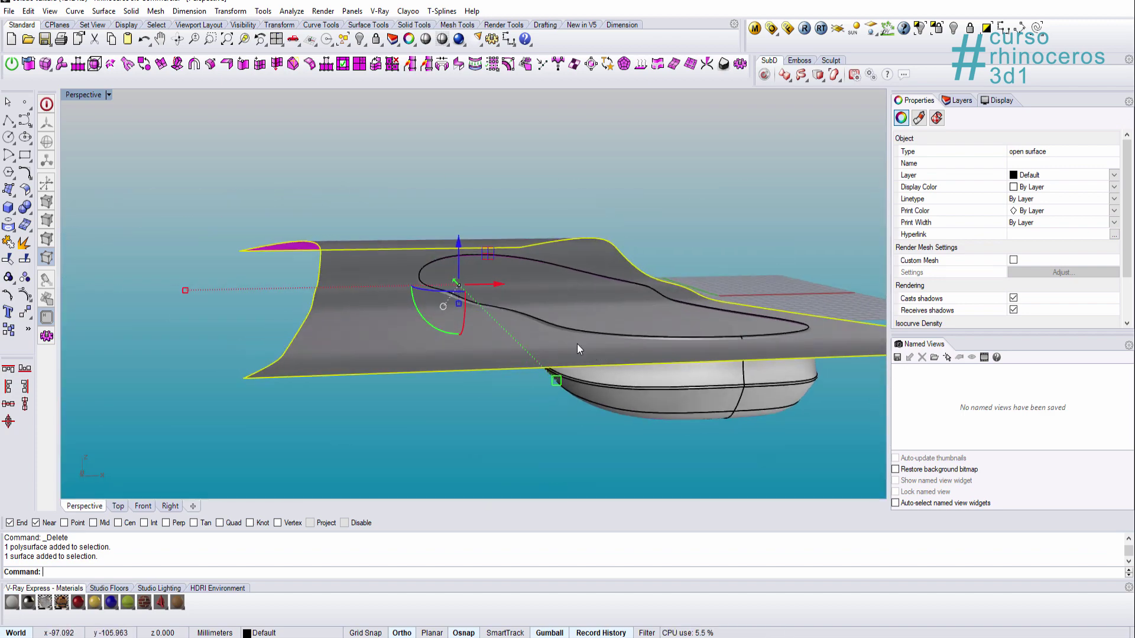
{"action": "scroll", "coordinate": [574, 343], "scroll_direction": "up", "scroll_amount": 4}
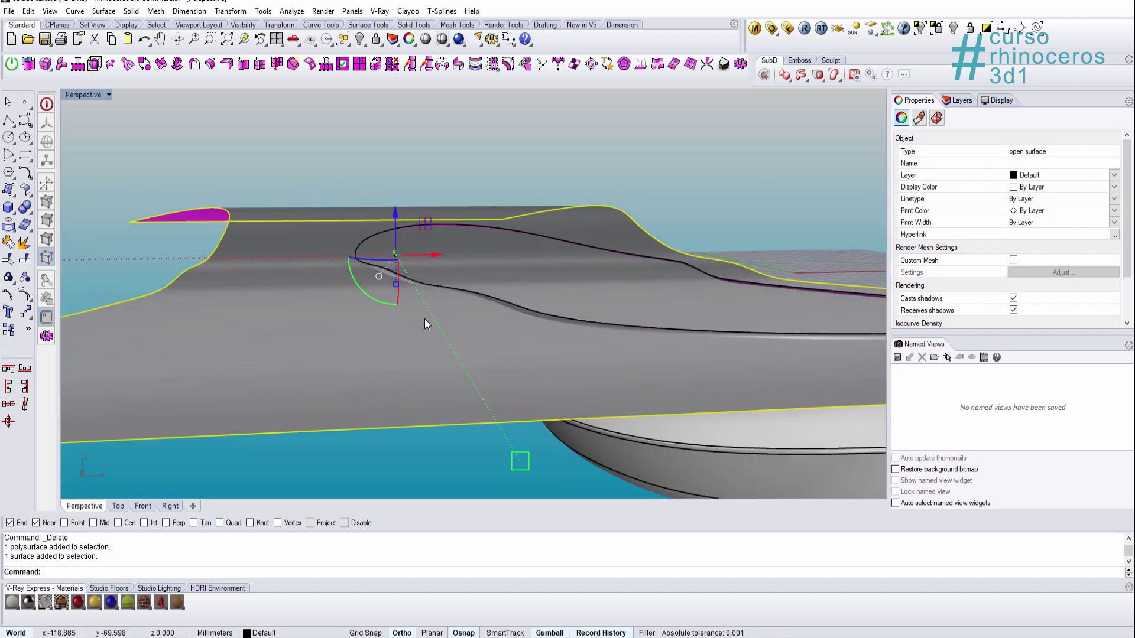
{"action": "right_click_drag", "start_coordinate": [425, 320], "coordinate": [494, 286]}
{"action": "scroll", "coordinate": [394, 263], "scroll_direction": "up", "scroll_amount": 2}
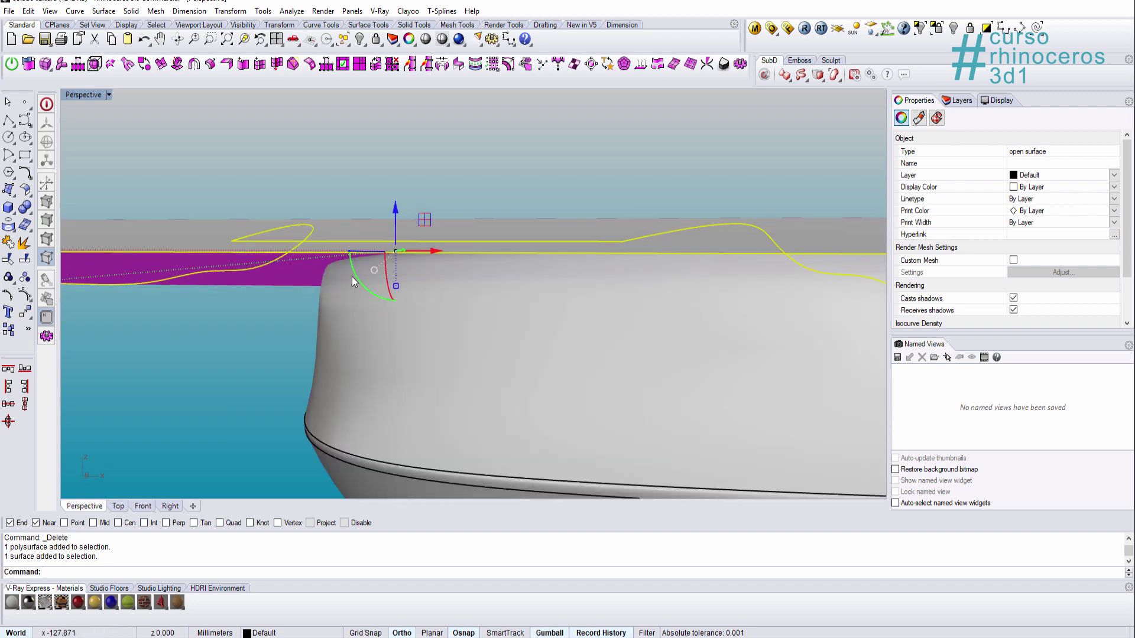
{"action": "scroll", "coordinate": [708, 299], "scroll_direction": "down", "scroll_amount": 4}
{"action": "scroll", "coordinate": [703, 305], "scroll_direction": "up", "scroll_amount": 2}
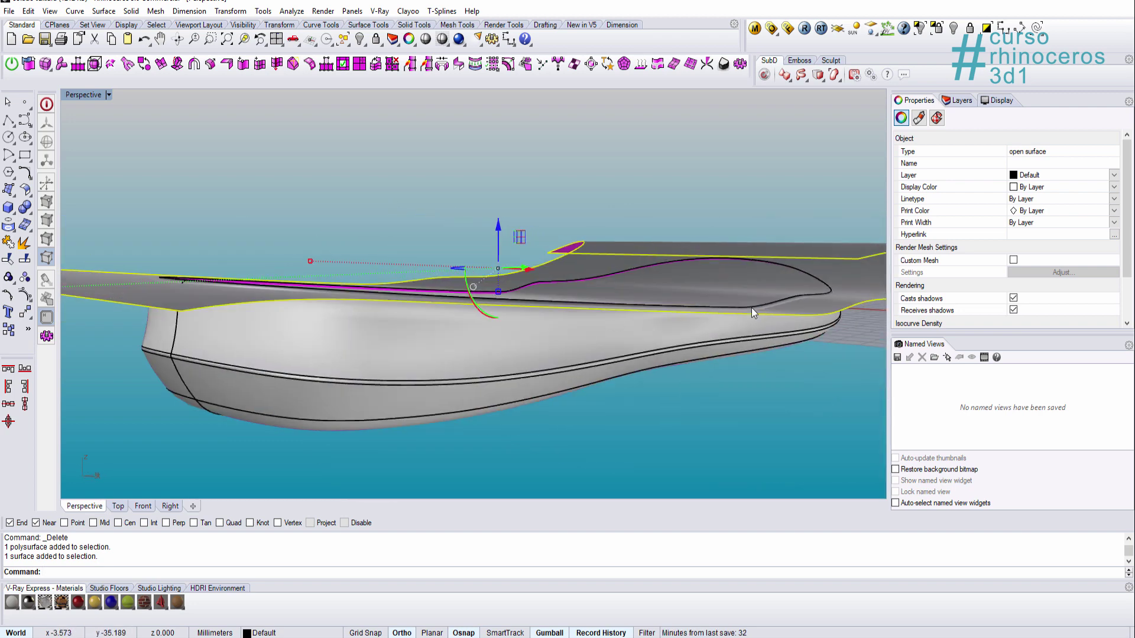
{"action": "right_click_drag", "start_coordinate": [750, 307], "coordinate": [718, 289]}
{"action": "right_click_drag", "start_coordinate": [512, 302], "coordinate": [576, 291]}
{"action": "key", "text": "Escape"}
- Split the extruded surface using the sole as cutting object, and delete the piece outside the sole outline
{"action": "middle_click", "coordinate": [626, 263]}
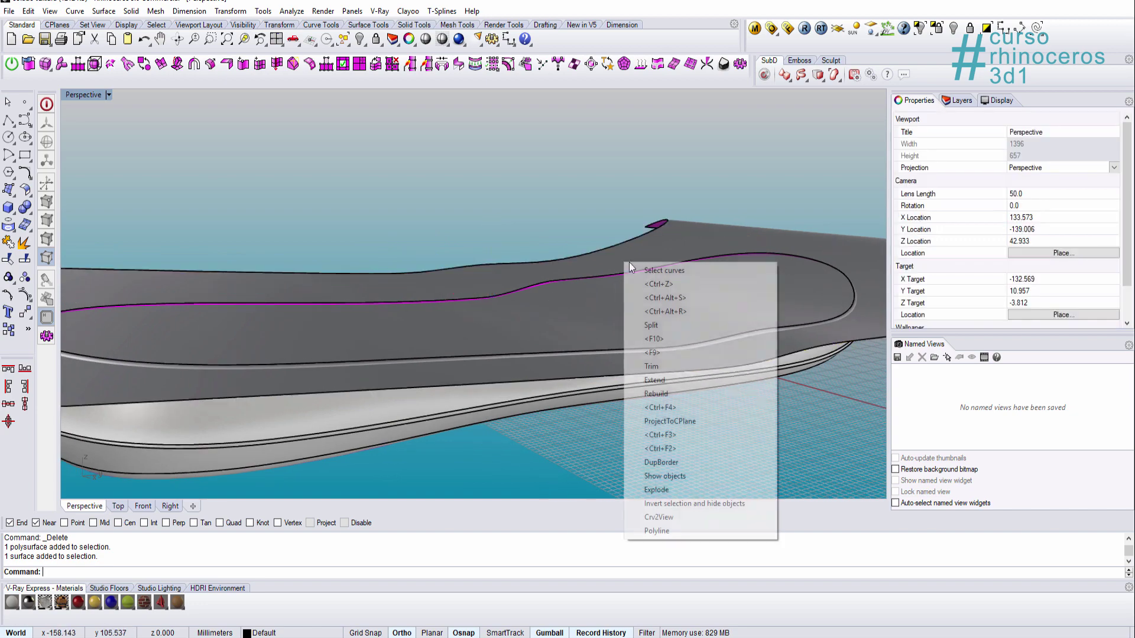
{"action": "left_click", "coordinate": [653, 324]}
{"action": "left_click", "coordinate": [658, 255]}
{"action": "key", "text": "Return"}
{"action": "left_click", "coordinate": [660, 267]}
{"action": "key", "text": "Return"}
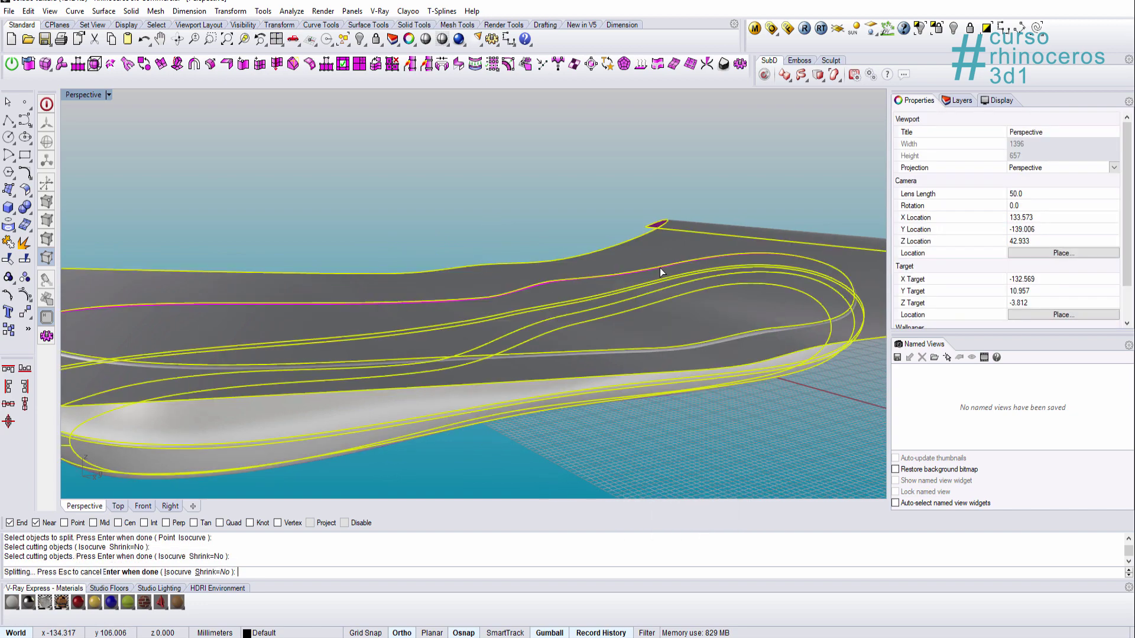
{"action": "left_click", "coordinate": [664, 250]}
{"action": "key", "text": "Delete"}
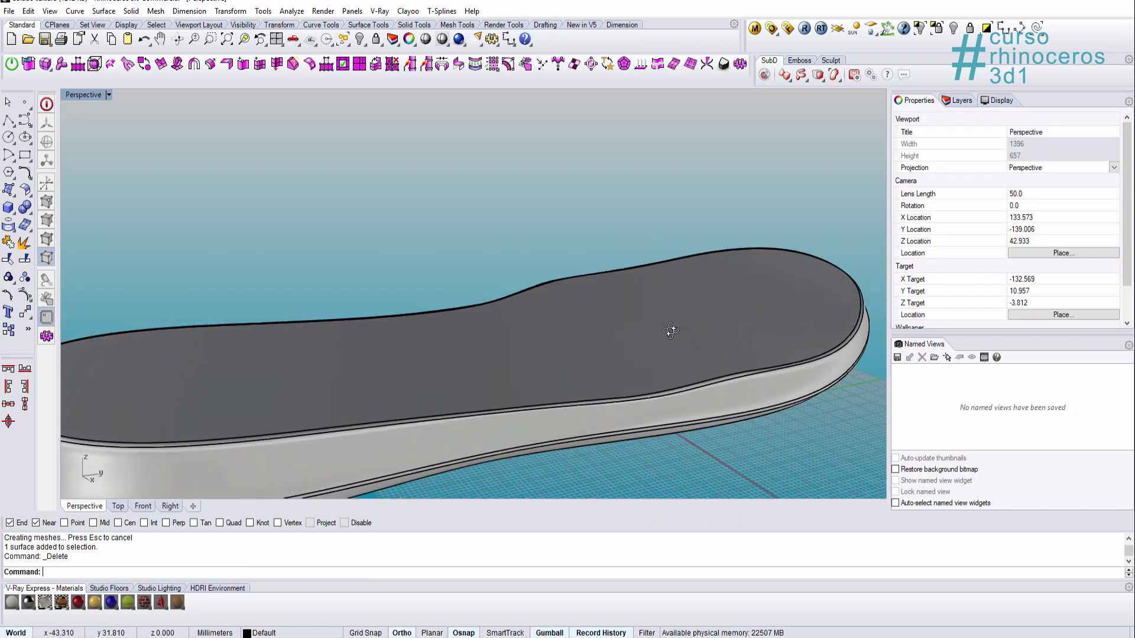
- Split the sole polysurface with the trimmed top surface, and delete the thin rim strip projecting above it
{"action": "right_click_drag", "start_coordinate": [670, 331], "coordinate": [667, 349]}
{"action": "scroll", "coordinate": [853, 328], "scroll_direction": "up", "scroll_amount": 5}
{"action": "right_click_drag", "start_coordinate": [853, 328], "coordinate": [605, 172], "text": "shift"}
{"action": "scroll", "coordinate": [577, 294], "scroll_direction": "up", "scroll_amount": 3}
{"action": "scroll", "coordinate": [692, 224], "scroll_direction": "up", "scroll_amount": 3}
{"action": "middle_click", "coordinate": [714, 204]}
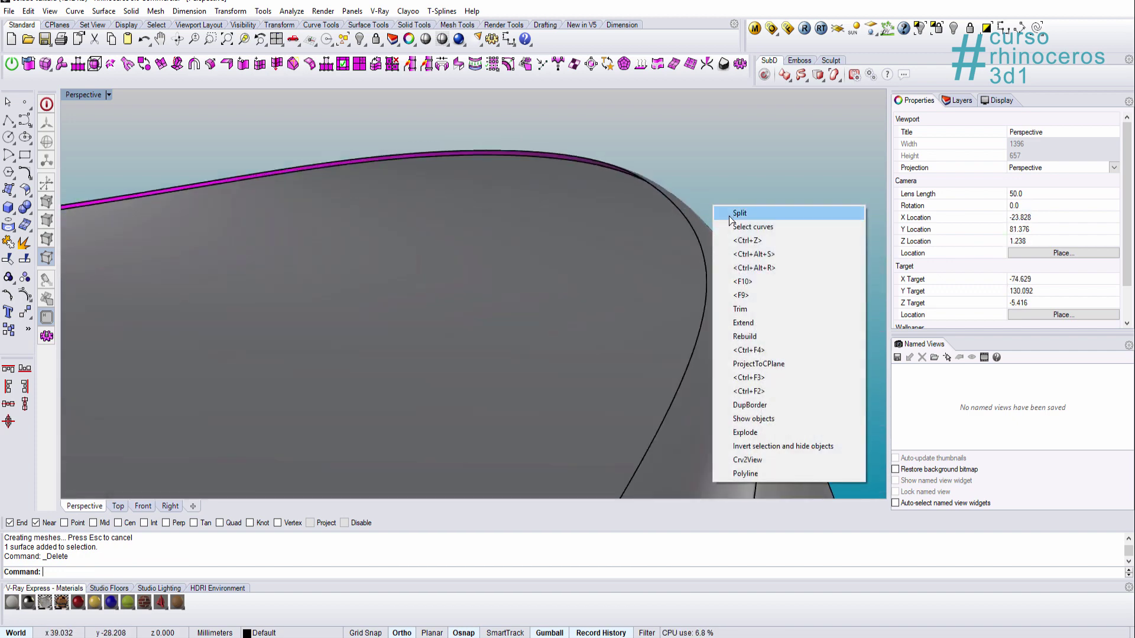
{"action": "left_click", "coordinate": [739, 213]}
{"action": "key", "text": "Return"}
{"action": "right_click_drag", "start_coordinate": [716, 267], "coordinate": [634, 242]}
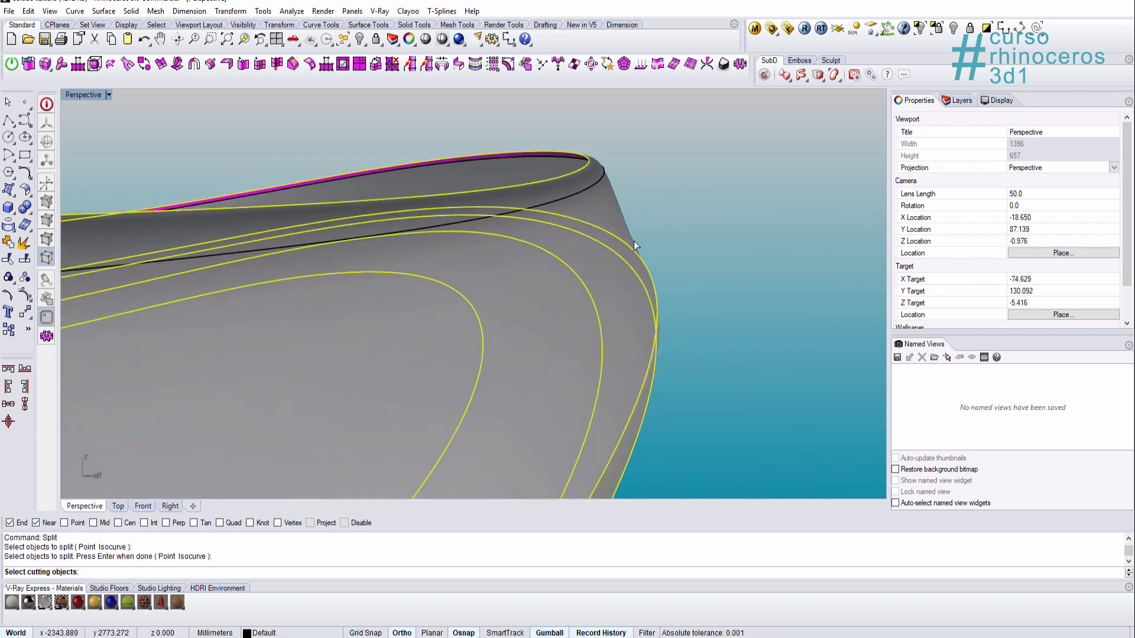
{"action": "left_click", "coordinate": [589, 189]}
{"action": "key", "text": "Return"}
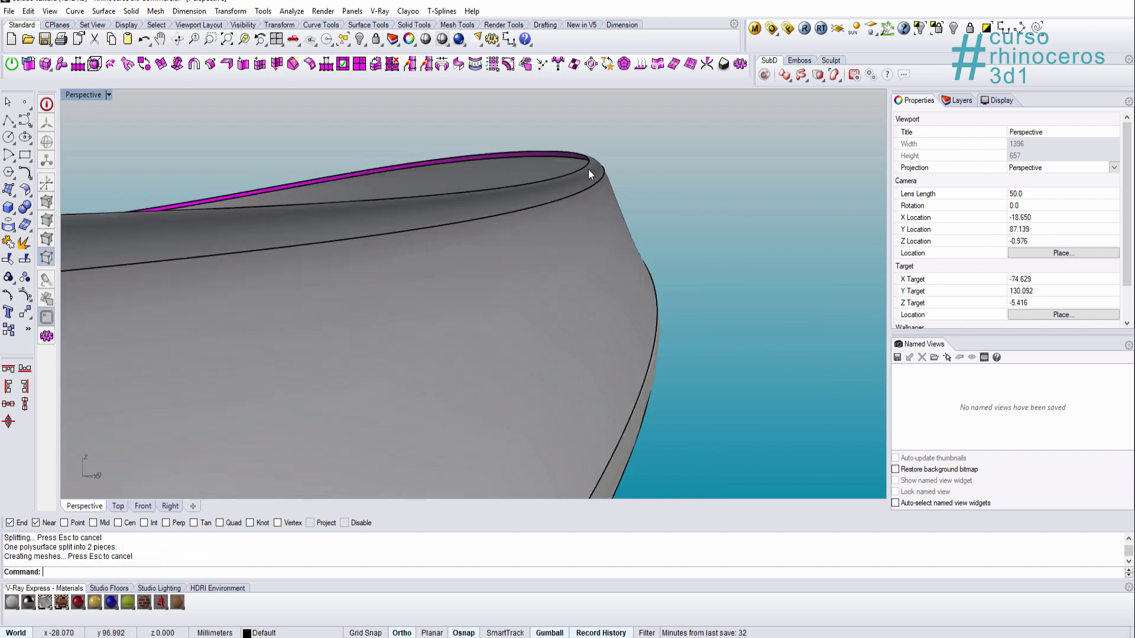
{"action": "left_click", "coordinate": [589, 172]}
{"action": "key", "text": "Delete"}
- Select the sole and its top surface and join them into one polysurface
{"action": "scroll", "coordinate": [591, 200], "scroll_direction": "down", "scroll_amount": 10}
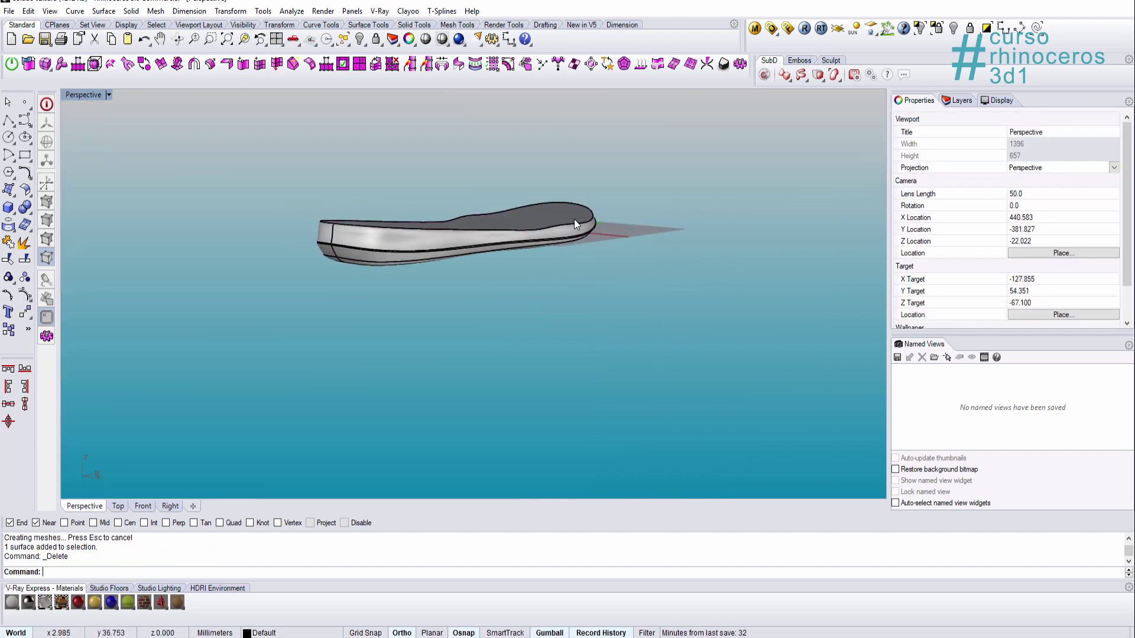
{"action": "key", "text": "ctrl+a"}
{"action": "key", "text": "ctrl+j"}
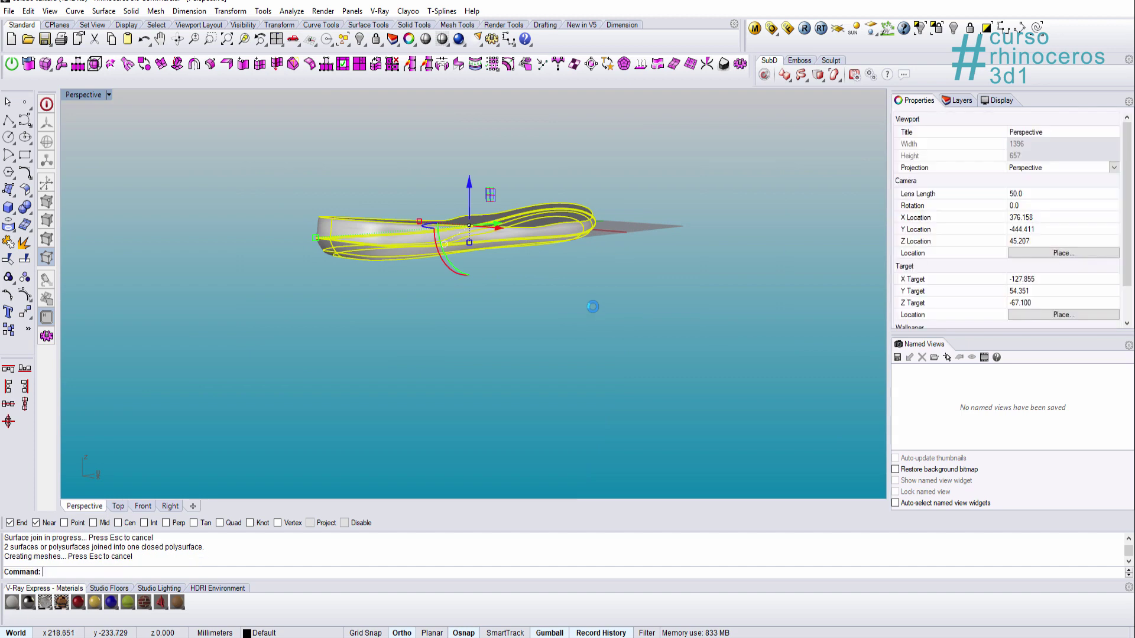
- Check the joined sole for naked edges with ShowEdges, and close the edge analysis
{"action": "type", "text": "Showew"}
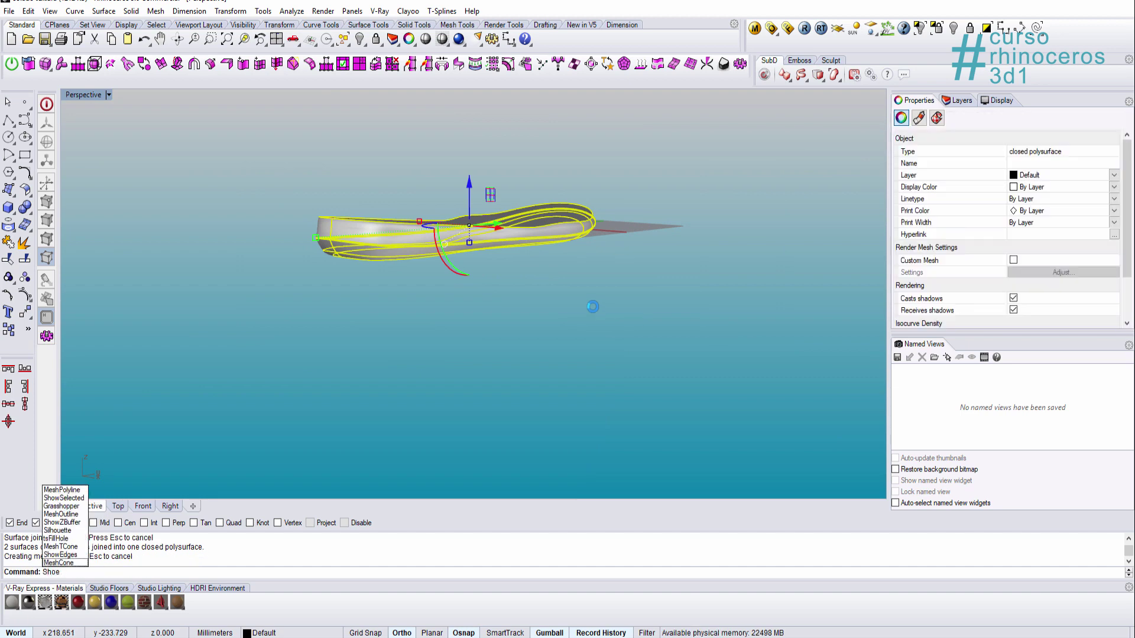
{"action": "key", "text": "BackSpace"}
{"action": "type", "text": "wEdges"}
{"action": "key", "text": "Return"}
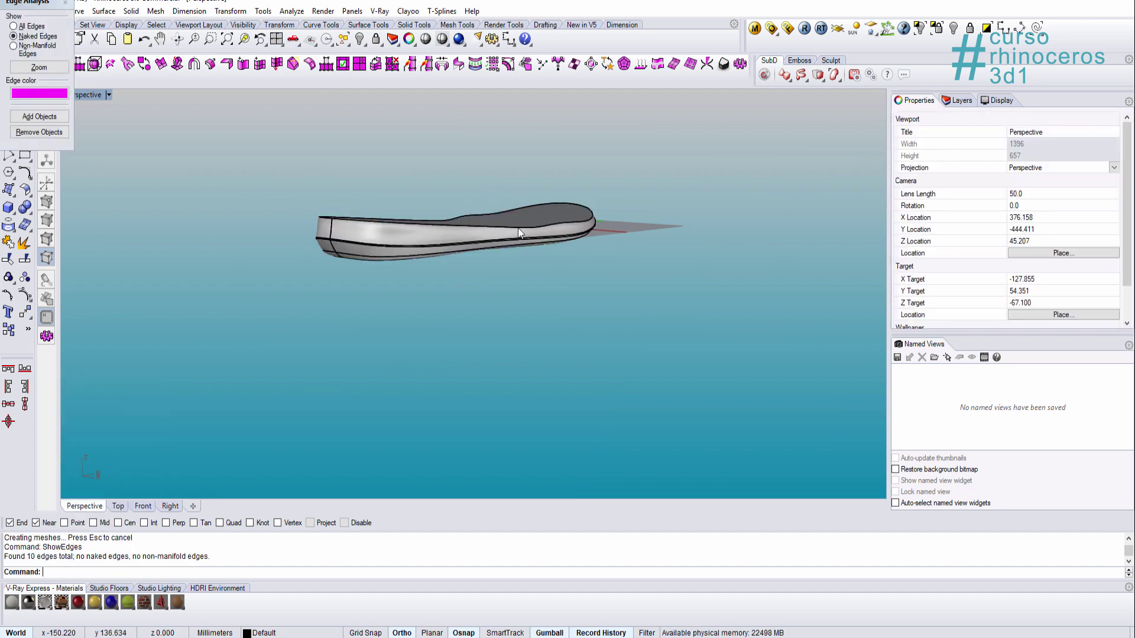
{"action": "left_click", "coordinate": [519, 232]}
{"action": "right_click_drag", "start_coordinate": [504, 232], "coordinate": [734, 277]}
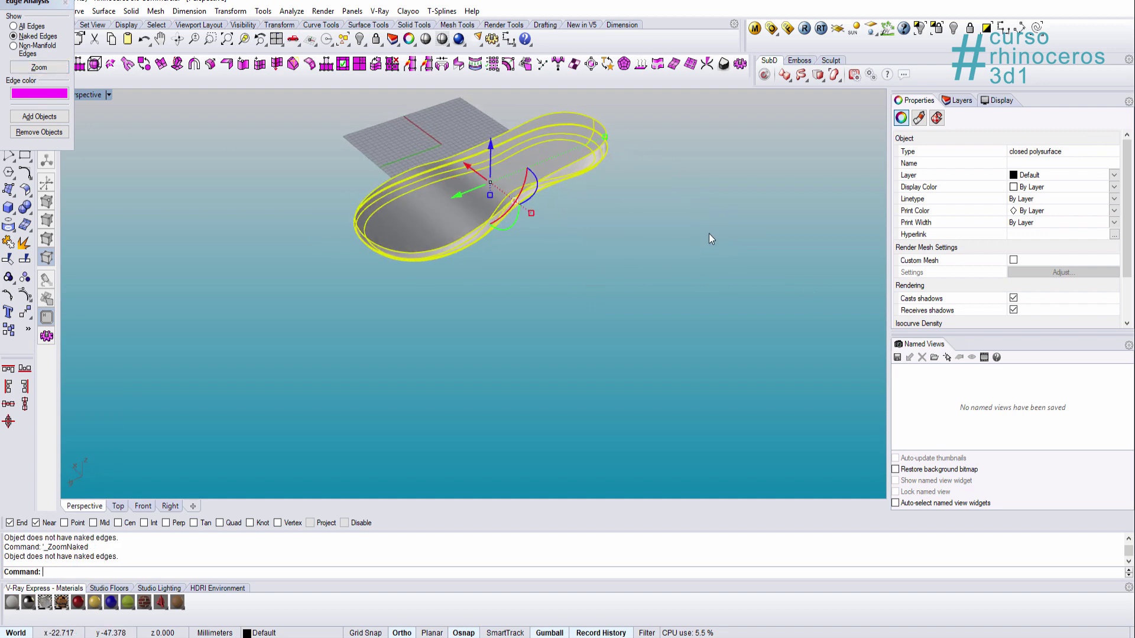
{"action": "left_click", "coordinate": [708, 234]}
{"action": "scroll", "coordinate": [341, 256], "scroll_direction": "up", "scroll_amount": 8}
{"action": "left_click", "coordinate": [66, 4]}
- Examine the closed sole from several angles in Rendered display
{"action": "scroll", "coordinate": [250, 187], "scroll_direction": "down", "scroll_amount": 5}
{"action": "right_click_drag", "start_coordinate": [250, 187], "coordinate": [497, 342]}
{"action": "key", "text": "ctrl+alt+r"}
{"action": "right_click_drag", "start_coordinate": [693, 435], "coordinate": [474, 335]}
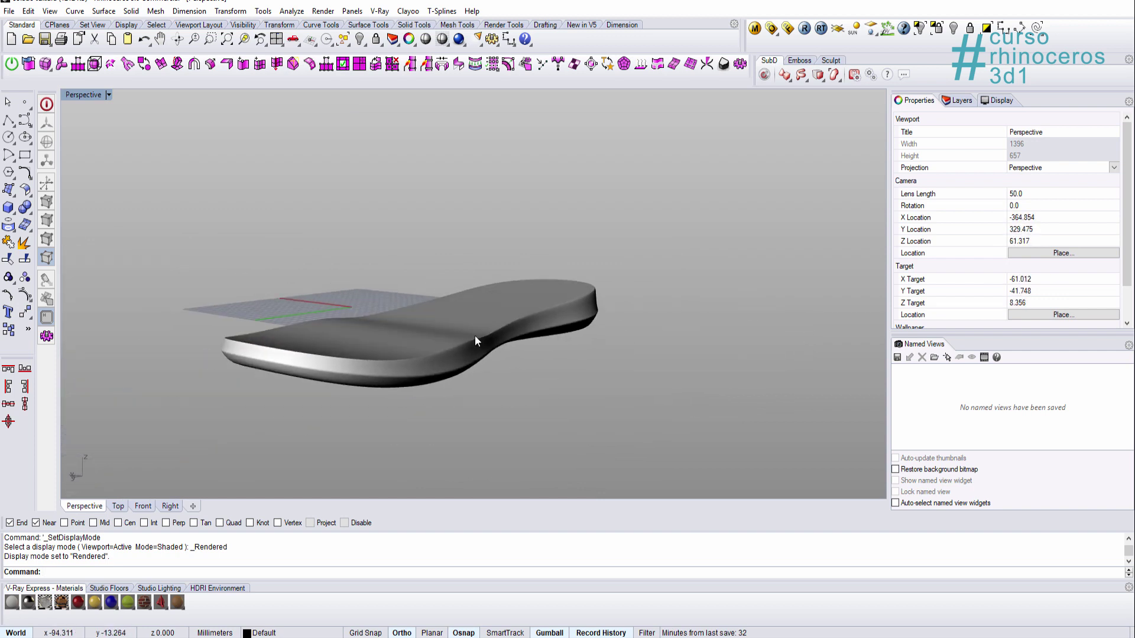
{"action": "scroll", "coordinate": [474, 335], "scroll_direction": "up", "scroll_amount": 8}
{"action": "right_click_drag", "start_coordinate": [558, 338], "coordinate": [768, 303]}
{"action": "right_click_drag", "start_coordinate": [438, 350], "coordinate": [473, 398]}
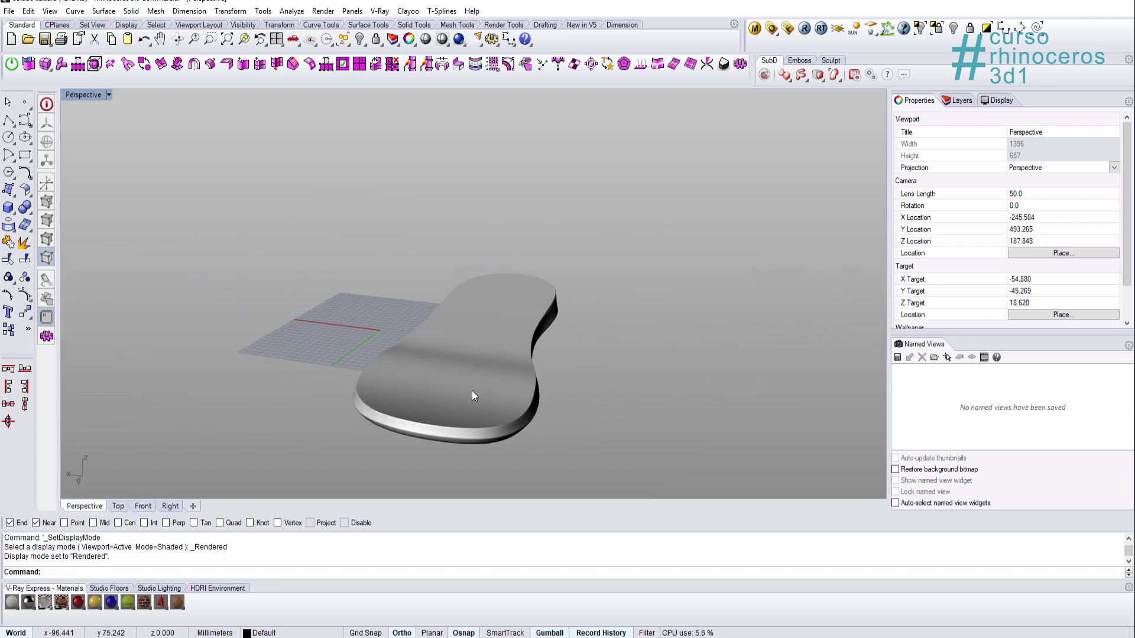
- Return to Shaded display, then explode the closed sole and delete its top surface
{"action": "left_click", "coordinate": [474, 398]}
{"action": "left_click", "coordinate": [886, 76]}
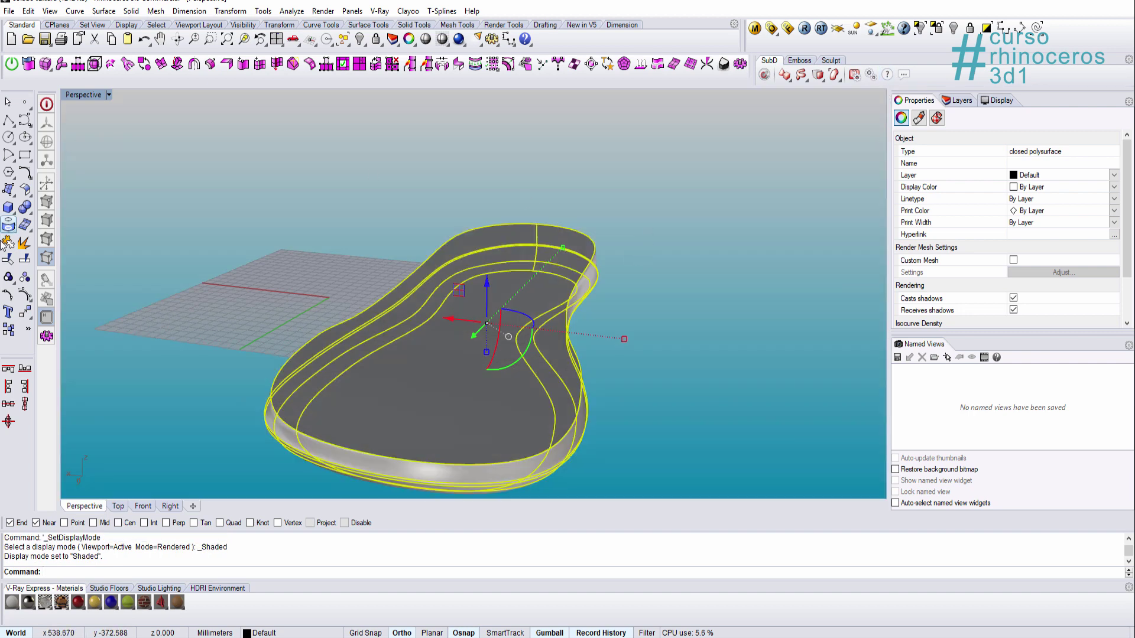
{"action": "left_click", "coordinate": [23, 242]}
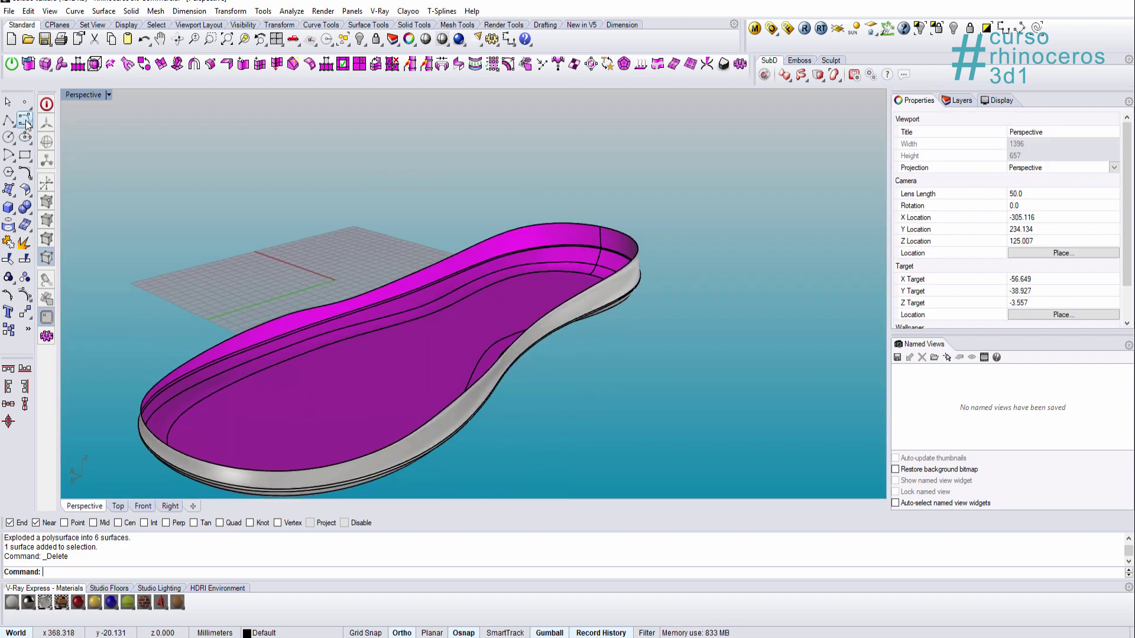
{"action": "left_click", "coordinate": [25, 121]}
{"action": "right_click_drag", "start_coordinate": [165, 425], "coordinate": [428, 424]}
{"action": "left_click", "coordinate": [428, 424]}
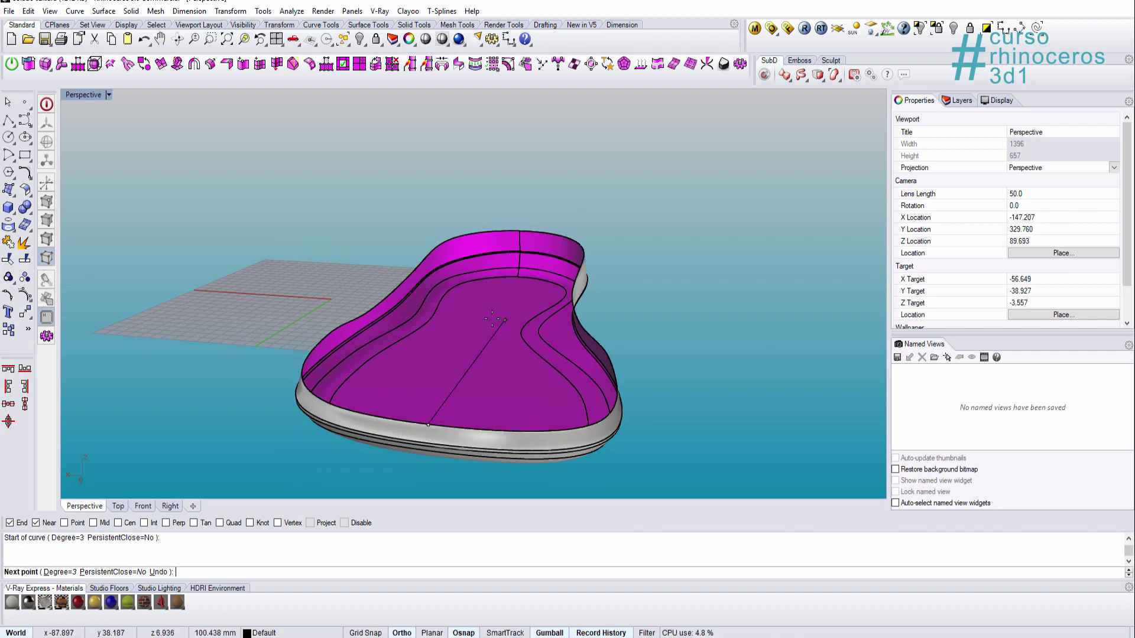
{"action": "right_click_drag", "start_coordinate": [436, 319], "coordinate": [317, 329]}
{"action": "scroll", "coordinate": [397, 278], "scroll_direction": "up", "scroll_amount": 6}
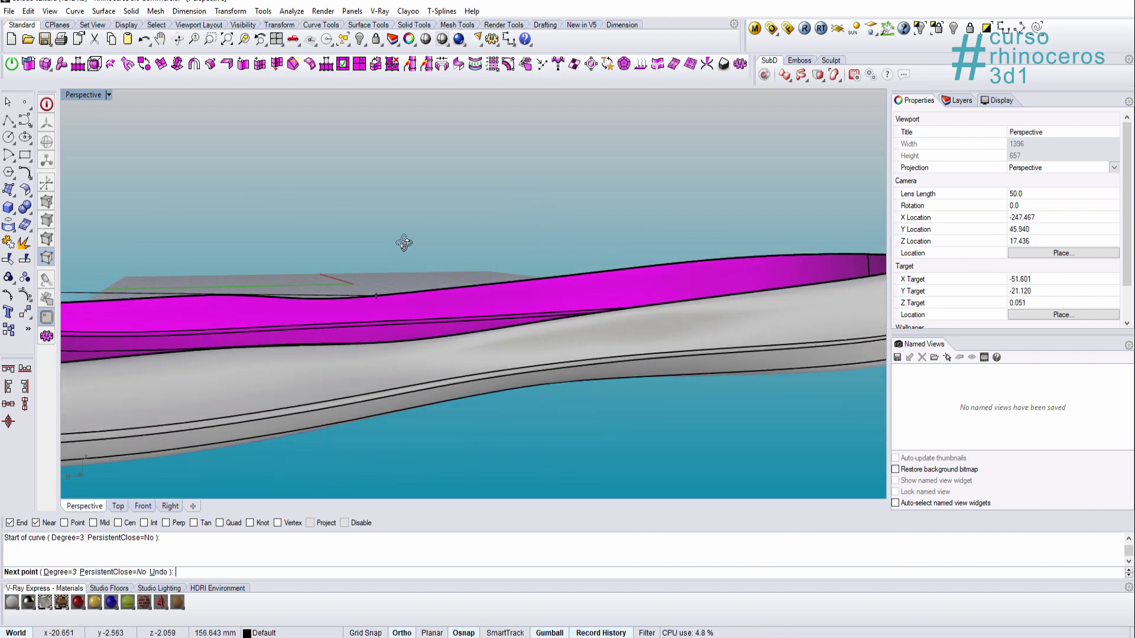
{"action": "right_click_drag", "start_coordinate": [400, 243], "coordinate": [283, 367]}
{"action": "key", "text": "Return"}
- Draw a degree-3 control-point curve across the sole's open top, starting on the near rim edge and heading towards the opposite rim
{"action": "key", "text": "Return"}
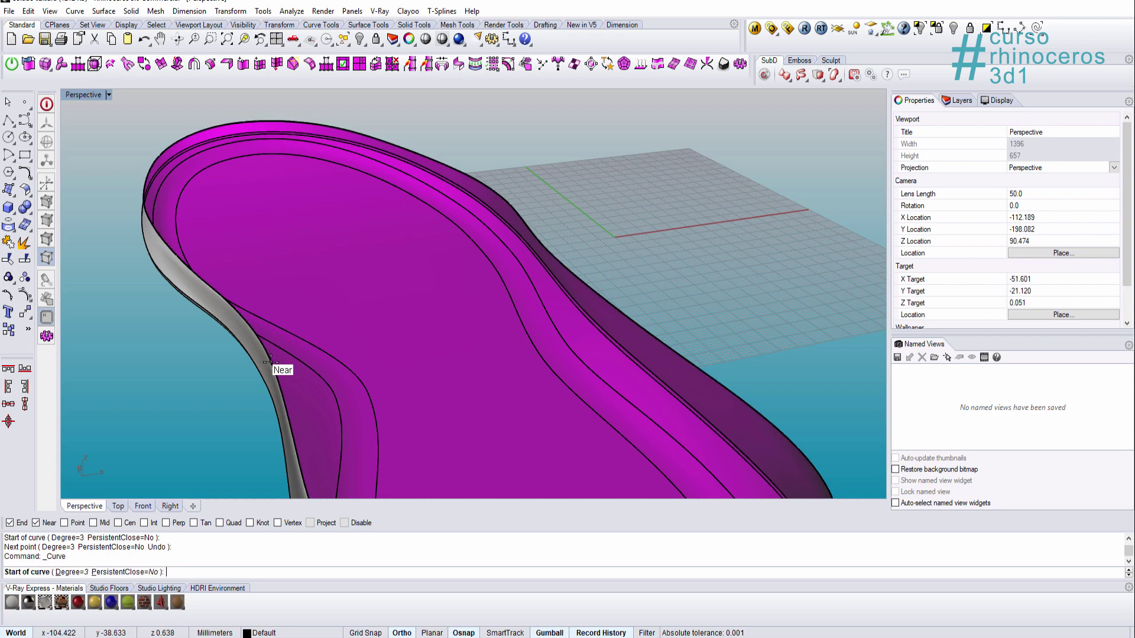
{"action": "left_click", "coordinate": [270, 362]}
{"action": "left_click", "coordinate": [562, 279]}
{"action": "left_click", "coordinate": [569, 268]}
{"action": "key", "text": "Return"}
- Delete the curve just drawn across the sole's open top
{"action": "right_click_drag", "start_coordinate": [570, 268], "coordinate": [545, 333]}
{"action": "scroll", "coordinate": [436, 333], "scroll_direction": "down", "scroll_amount": 5}
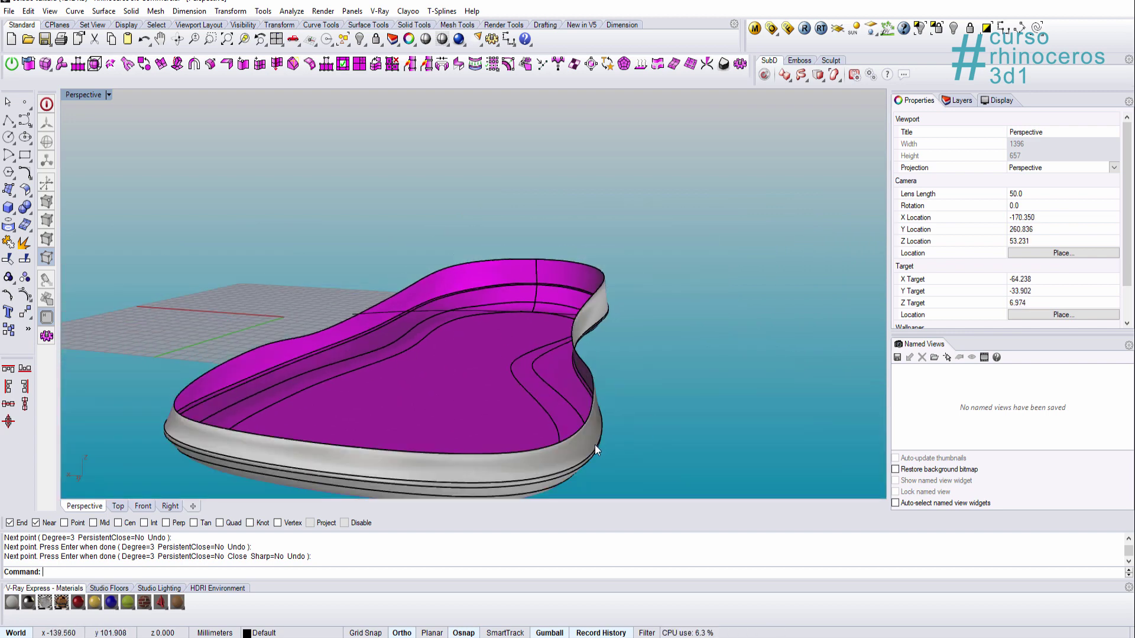
{"action": "right_click_drag", "start_coordinate": [594, 445], "coordinate": [412, 406]}
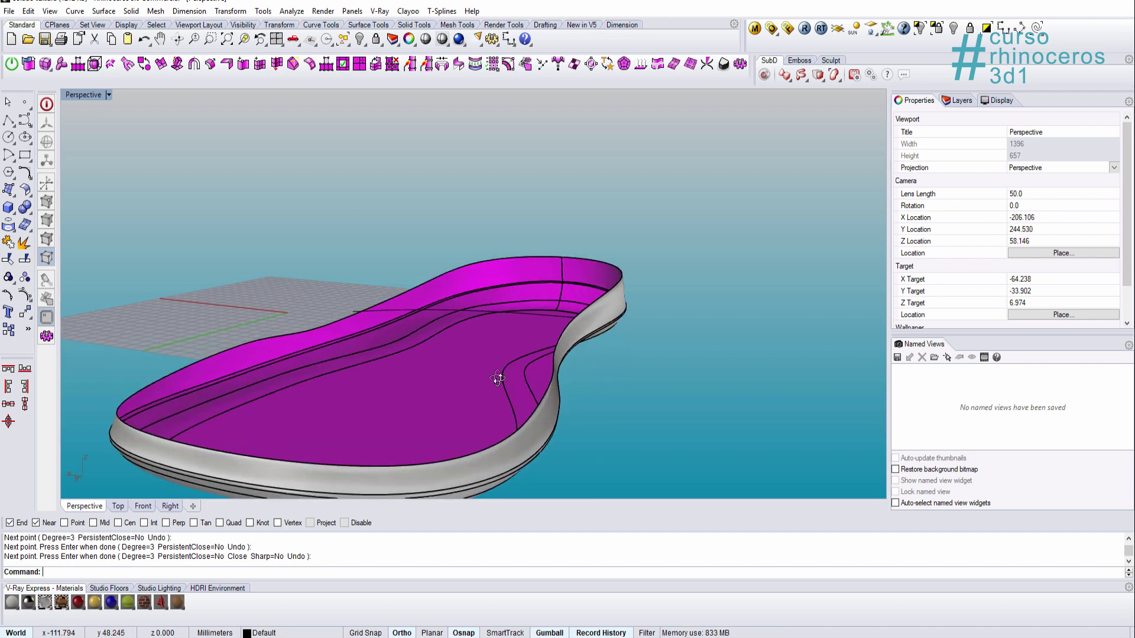
{"action": "right_click_drag", "start_coordinate": [498, 378], "coordinate": [468, 324]}
{"action": "left_click", "coordinate": [513, 313]}
{"action": "key", "text": "Delete"}
{"action": "right_click_drag", "start_coordinate": [555, 329], "coordinate": [554, 316]}
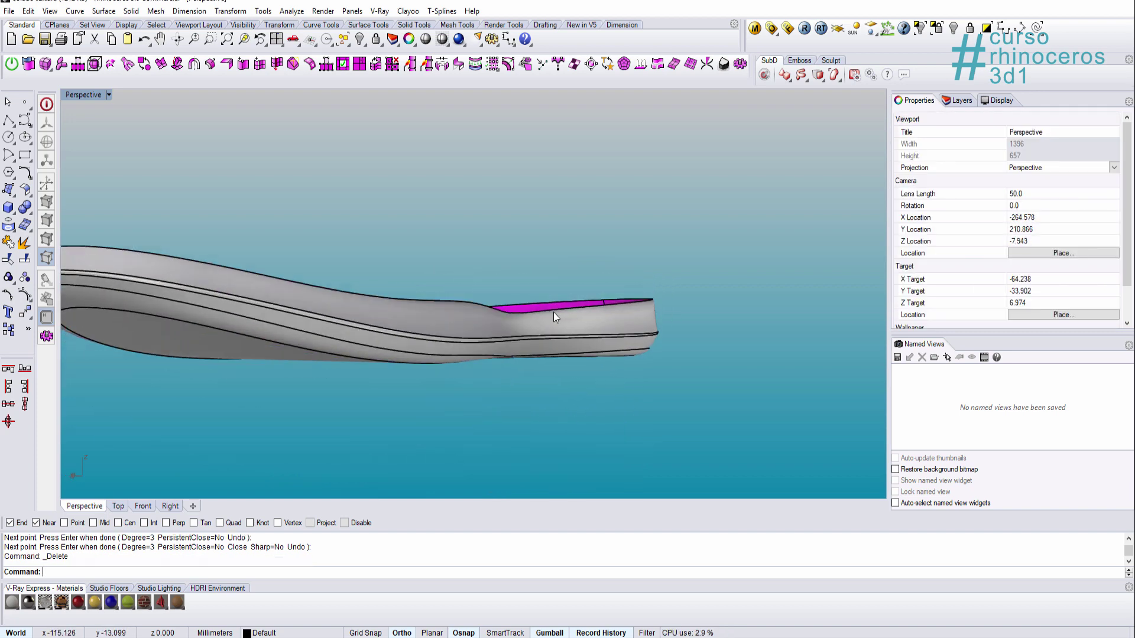
{"action": "scroll", "coordinate": [604, 291], "scroll_direction": "down", "scroll_amount": 5}
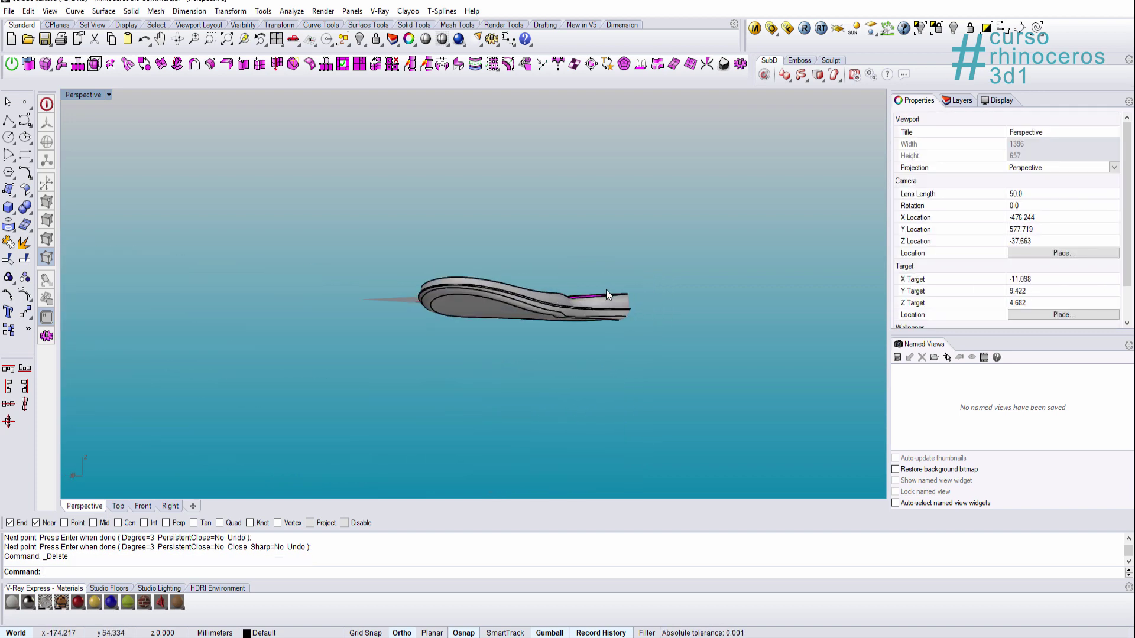